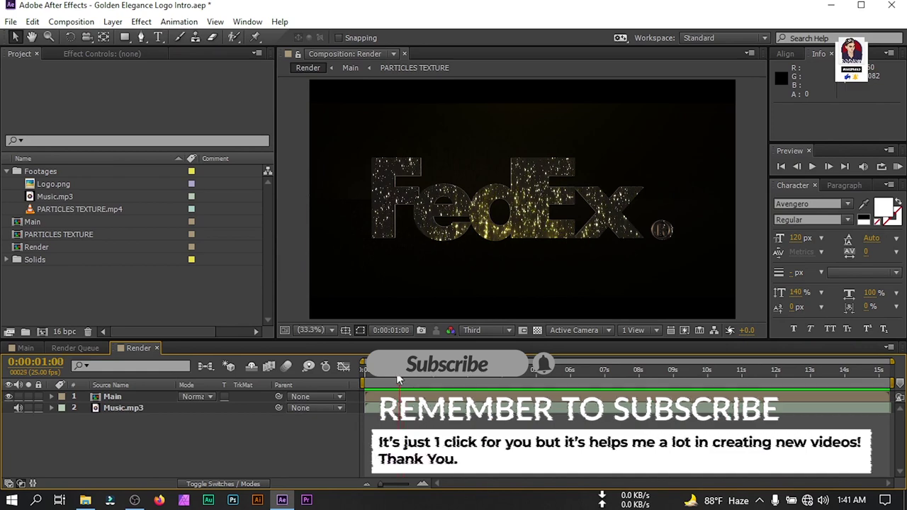
- Scrub the finished Render composition to about 9 seconds and close the Golden Elegance Logo Intro project
{"action": "left_click_drag", "start_coordinate": [403, 373], "coordinate": [684, 402]}
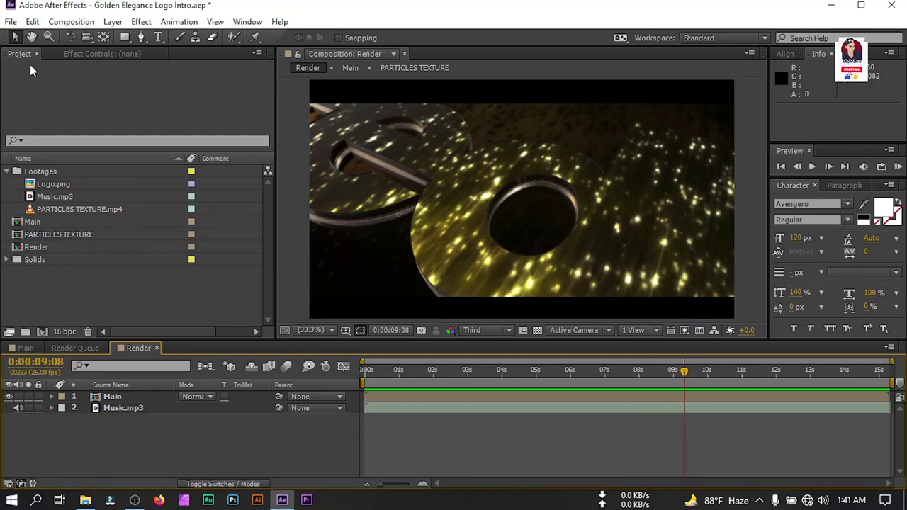
{"action": "left_click", "coordinate": [10, 22]}
{"action": "left_click", "coordinate": [67, 117]}
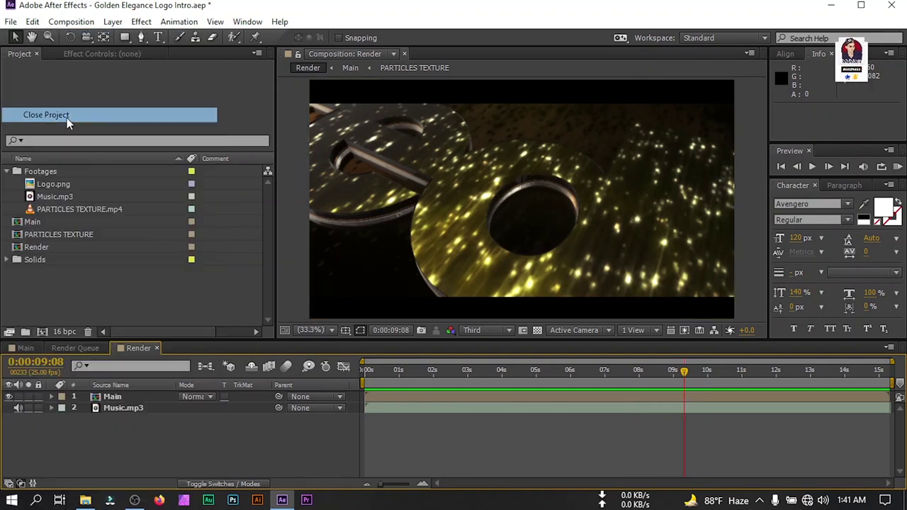
{"action": "left_click", "coordinate": [485, 273]}
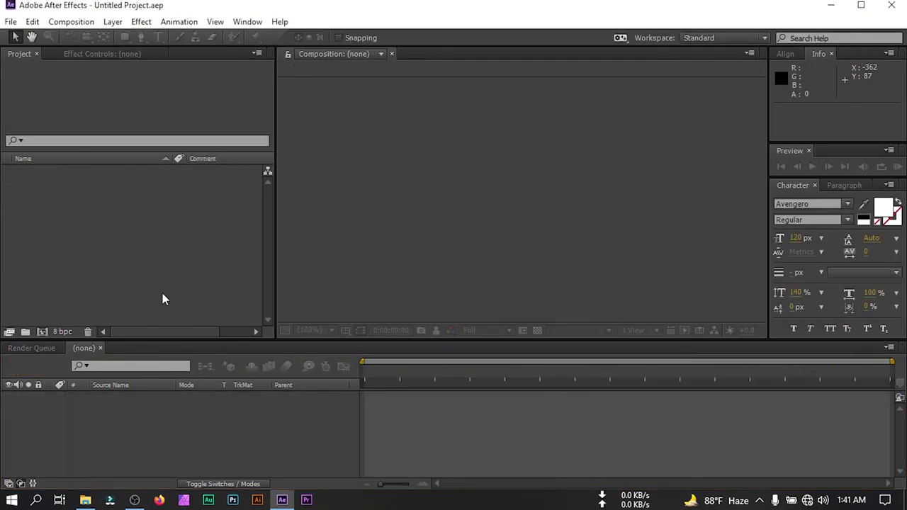
- Import Logo.png, Music.mp3, PARTICLES TEXTURE.mp4 and texture.jpg from the (footages) folder into a project folder named Footages
{"action": "left_click", "coordinate": [85, 499]}
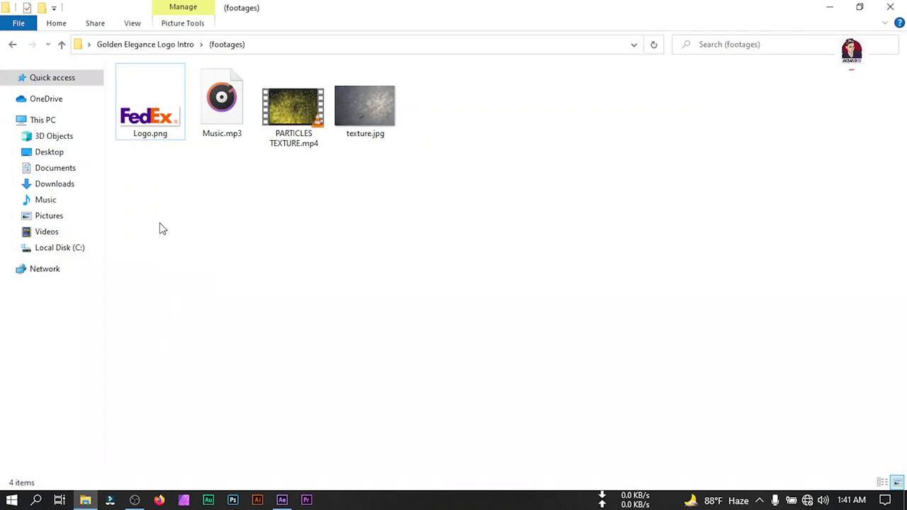
{"action": "left_click_drag", "start_coordinate": [147, 213], "coordinate": [358, 114]}
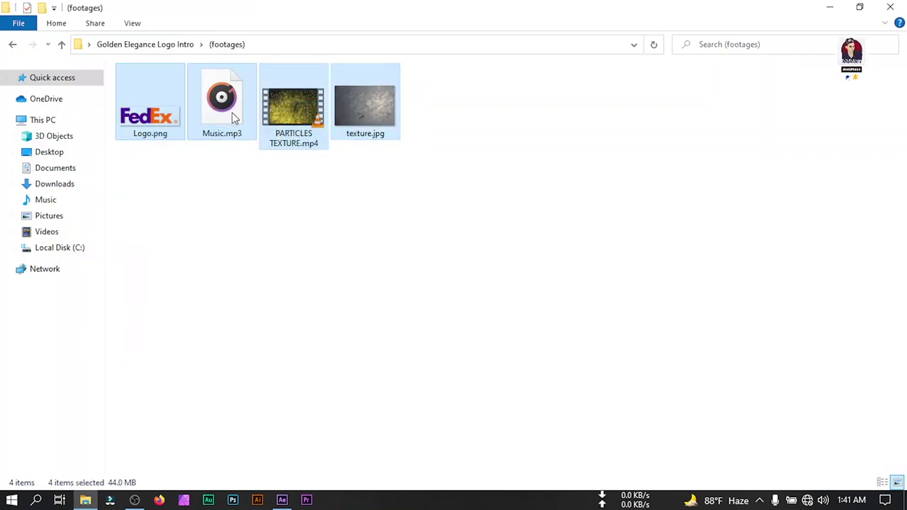
{"action": "left_click_drag", "start_coordinate": [304, 113], "coordinate": [26, 331]}
{"action": "type", "text": "Footages"}
{"action": "left_click", "coordinate": [71, 292]}
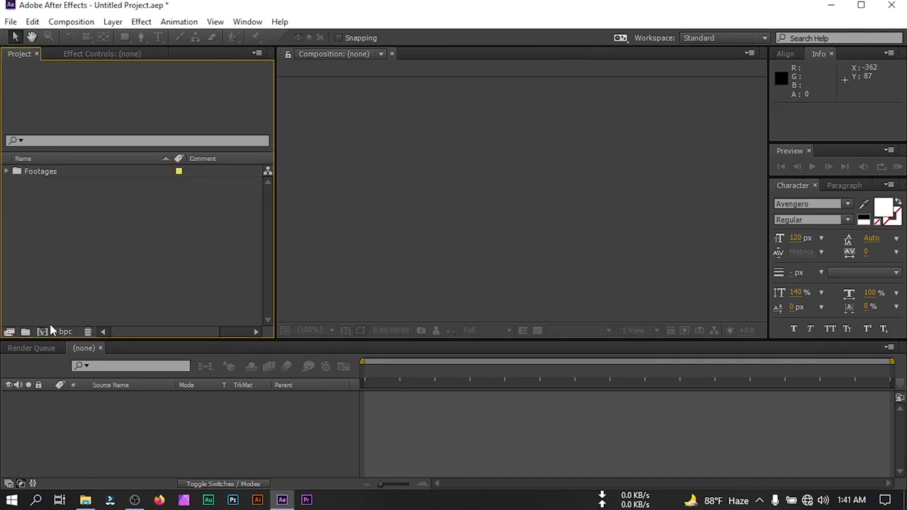
- Create a 1920 x 1080 composition named mian at 25 fps with a 20-second duration
{"action": "left_click", "coordinate": [42, 332]}
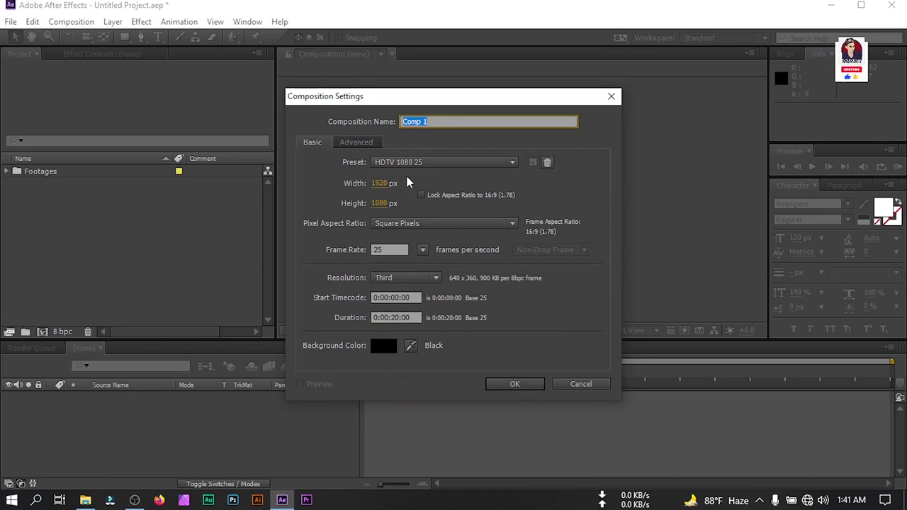
{"action": "type", "text": "mian"}
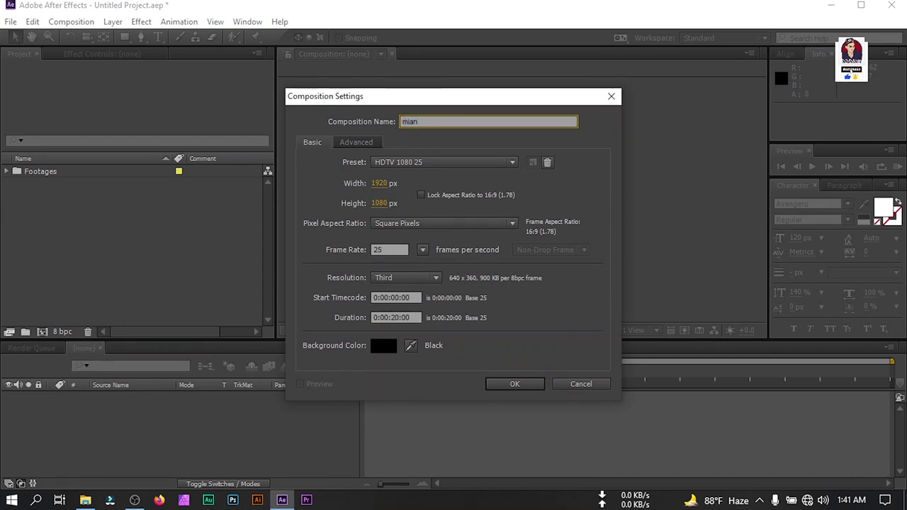
{"action": "left_click", "coordinate": [390, 252]}
{"action": "left_click", "coordinate": [423, 253]}
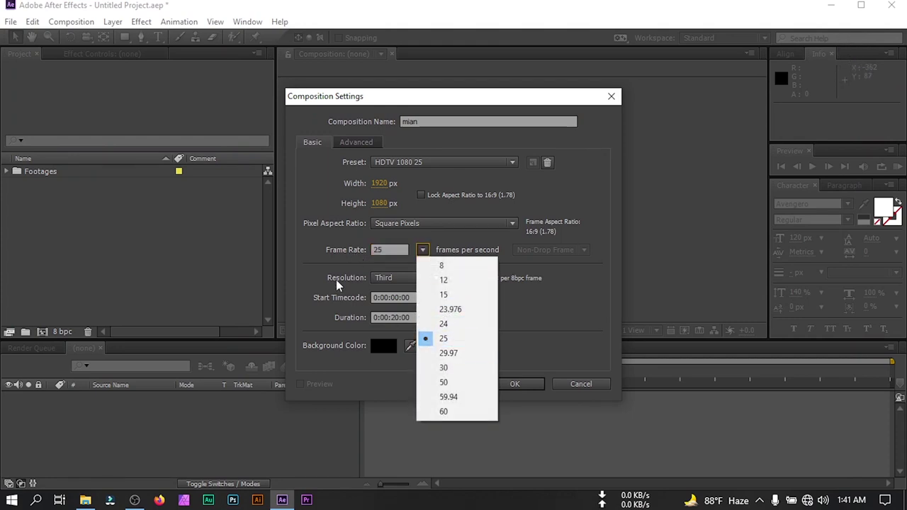
{"action": "left_click", "coordinate": [318, 245]}
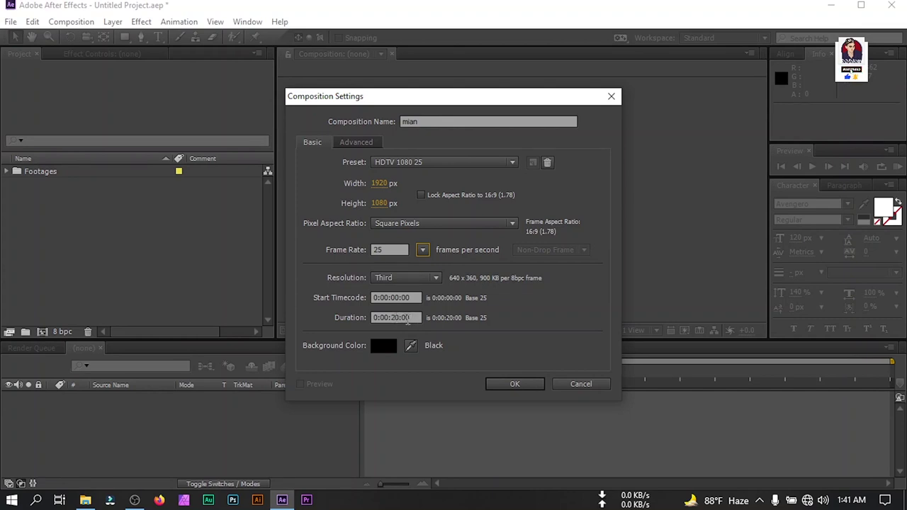
{"action": "left_click", "coordinate": [415, 319]}
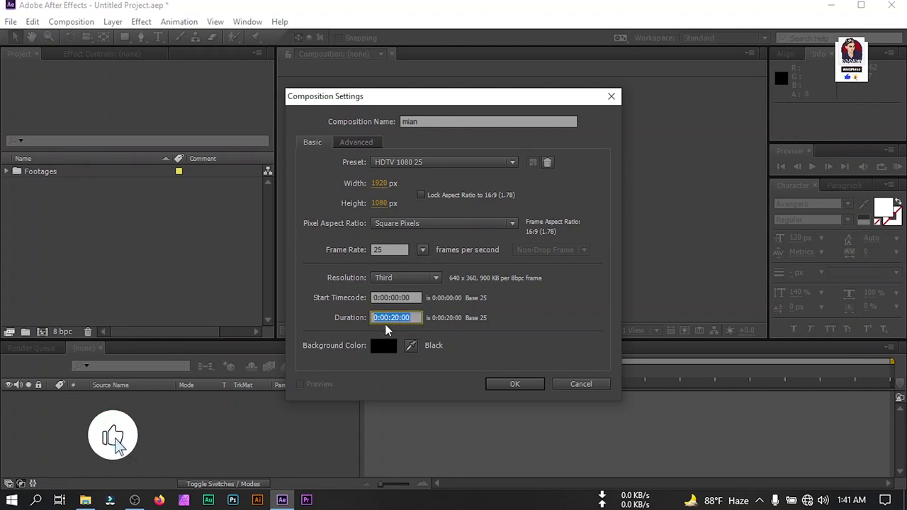
{"action": "left_click", "coordinate": [508, 386]}
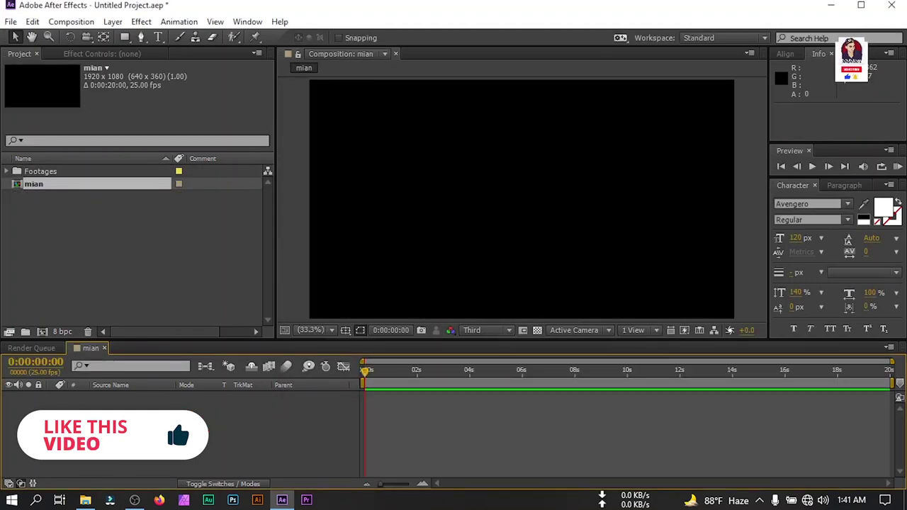
- Add Logo.png to the mian composition and set its scale to 20%
{"action": "left_click", "coordinate": [8, 170]}
{"action": "left_click", "coordinate": [54, 186]}
{"action": "left_click_drag", "start_coordinate": [44, 190], "coordinate": [103, 416]}
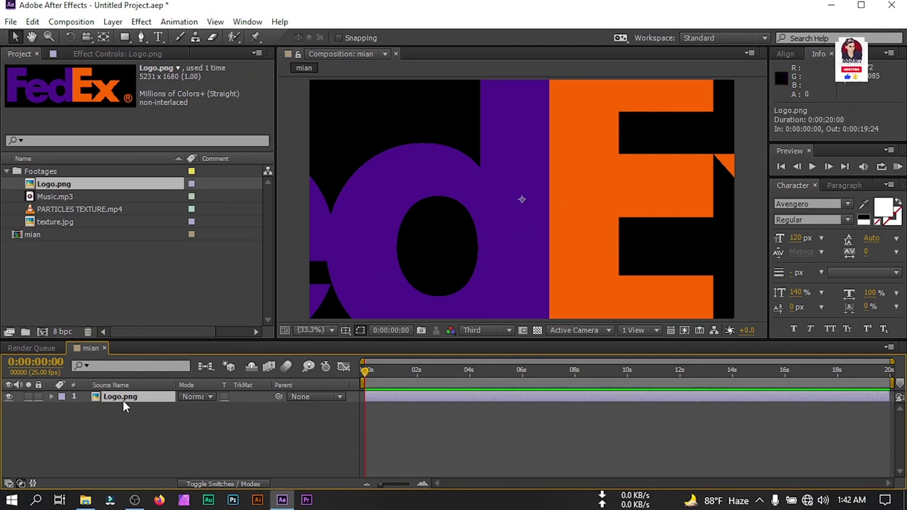
{"action": "type", "text": "s"}
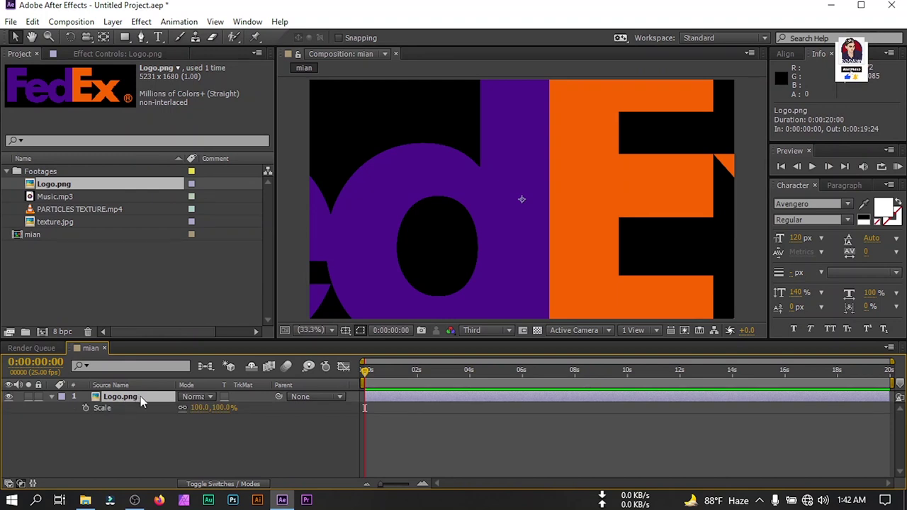
{"action": "type", "text": "20"}
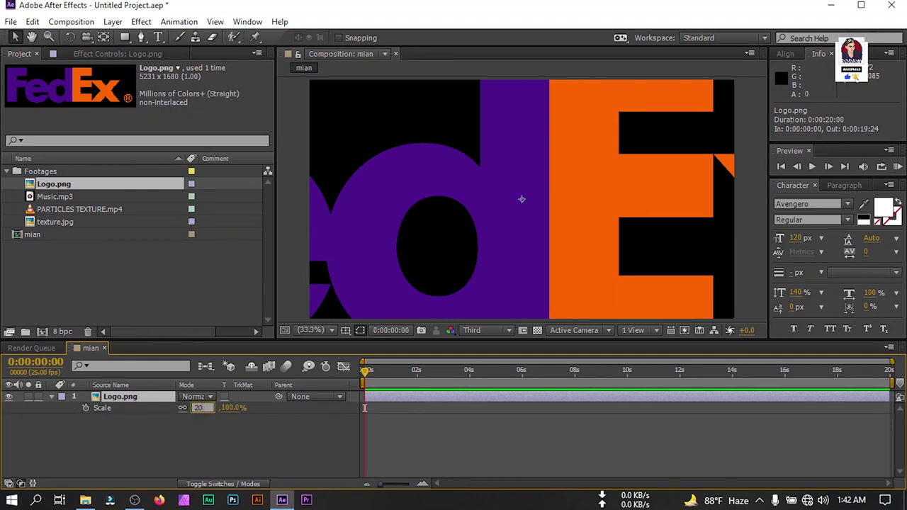
{"action": "key", "text": "Return"}
- Auto-trace the Logo.png layer's alpha channel for the current frame, applying the masks to a new layer
{"action": "left_click", "coordinate": [137, 396]}
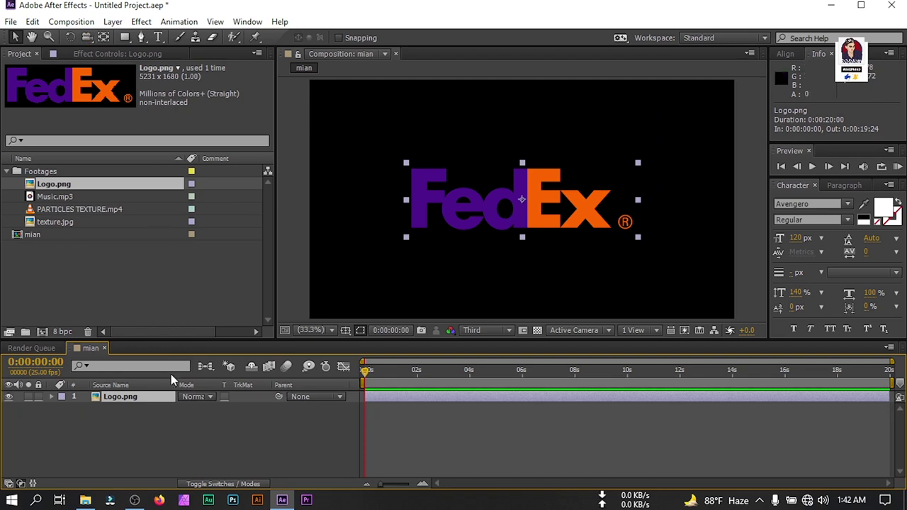
{"action": "left_click", "coordinate": [113, 21]}
{"action": "left_click", "coordinate": [188, 488]}
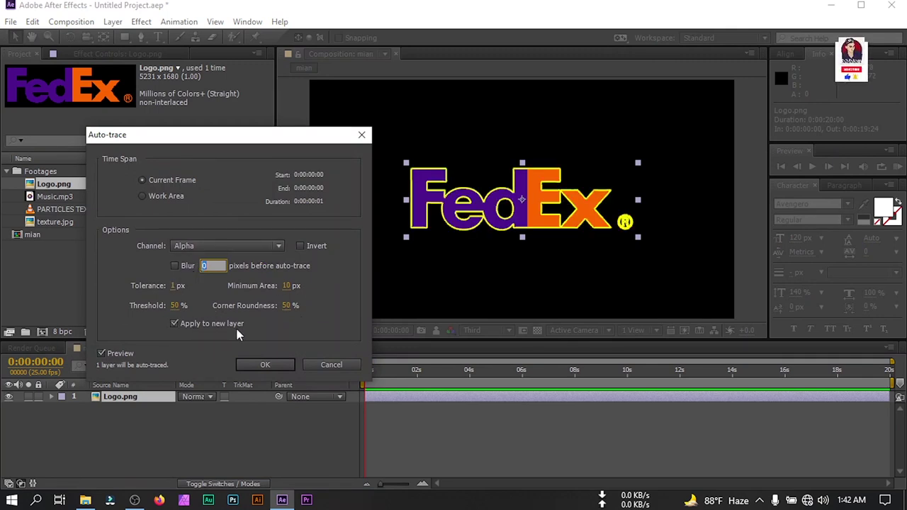
{"action": "left_click", "coordinate": [274, 363]}
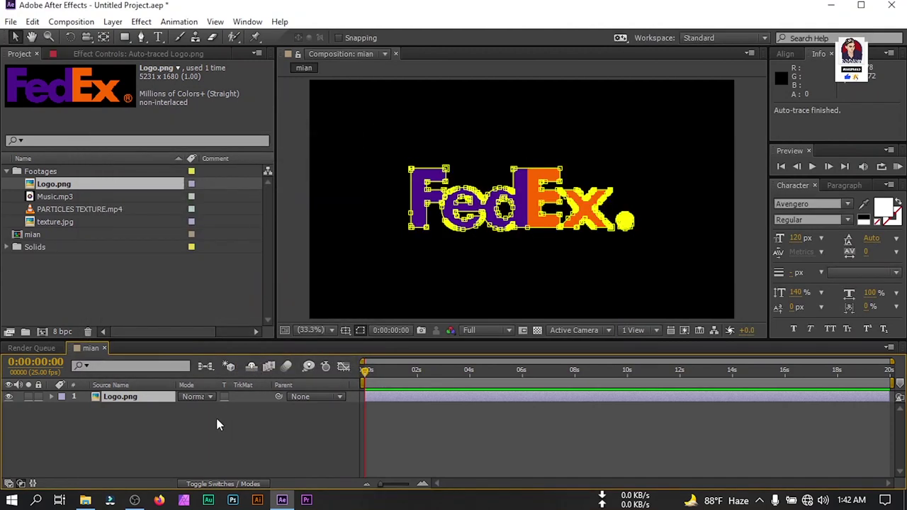
- Delete the original Logo.png layer from the mian composition, keeping the auto-traced layer
{"action": "left_click", "coordinate": [122, 400]}
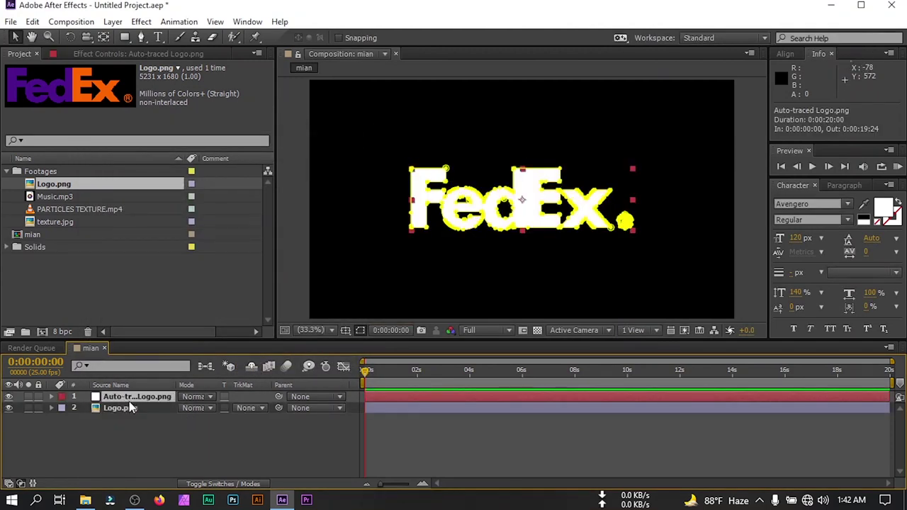
{"action": "left_click", "coordinate": [112, 408], "text": "shift"}
{"action": "left_click", "coordinate": [114, 409]}
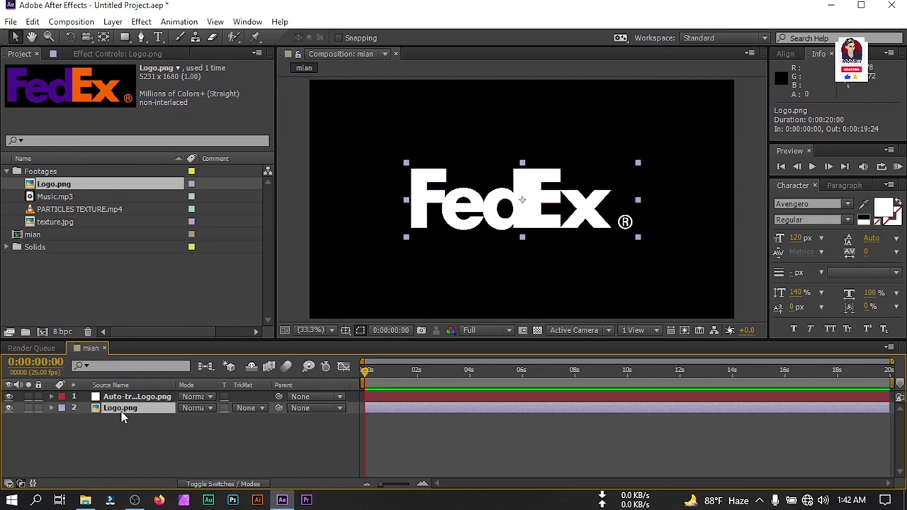
{"action": "key", "text": "Delete"}
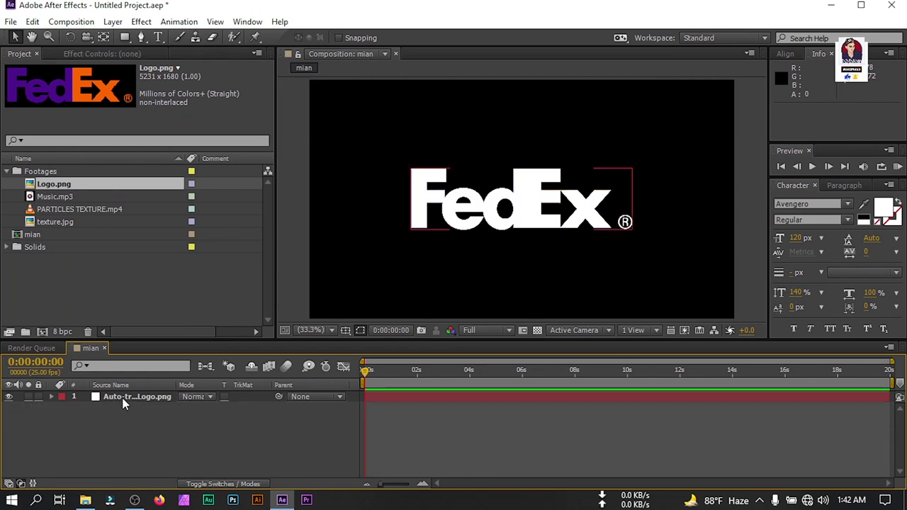
- Rename the auto-traced layer as Logo Mask and hide it
{"action": "left_click", "coordinate": [117, 397]}
{"action": "right_click", "coordinate": [117, 397]}
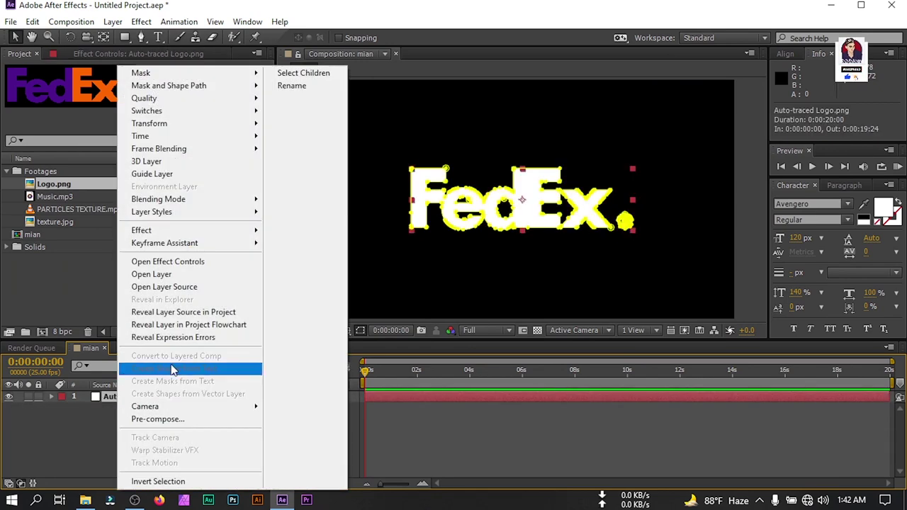
{"action": "left_click", "coordinate": [308, 86]}
{"action": "type", "text": "Logo Mask"}
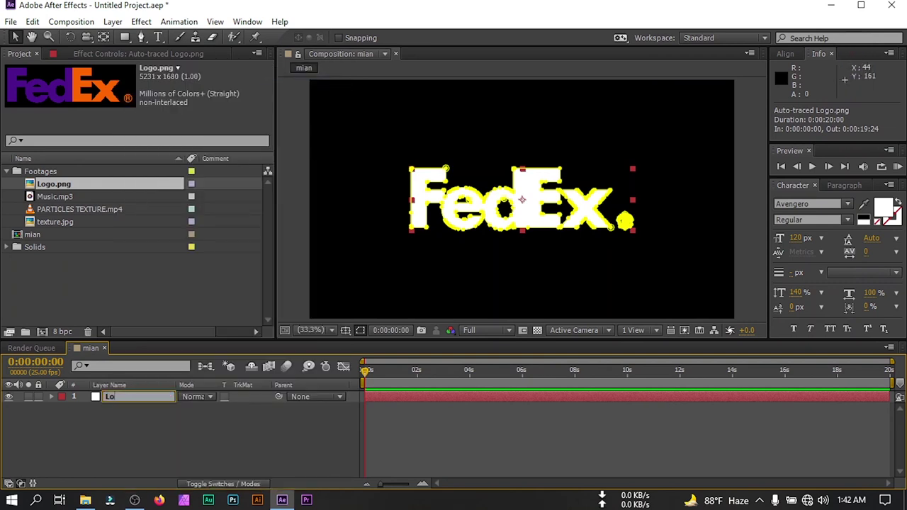
{"action": "left_click", "coordinate": [10, 403]}
{"action": "left_click", "coordinate": [9, 398]}
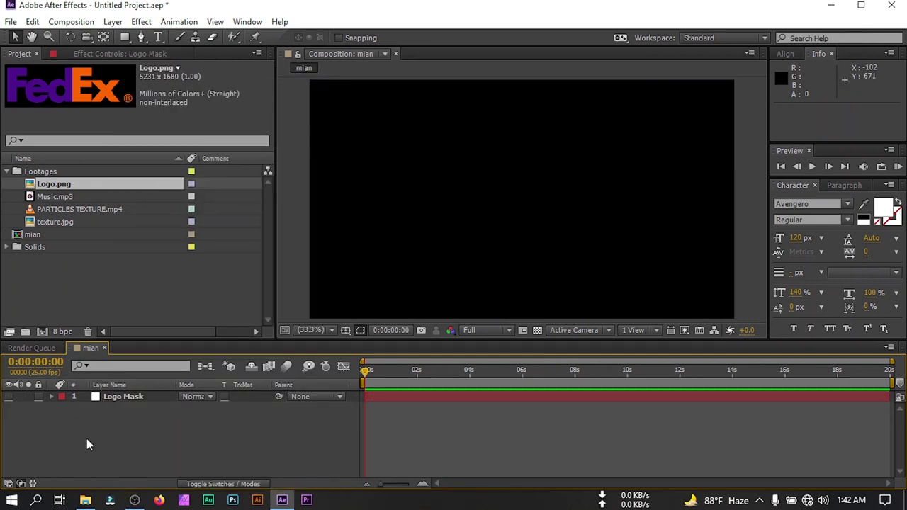
- Create a black 1920 x 1080 solid layer named Element 3D
{"action": "right_click", "coordinate": [87, 439]}
{"action": "mouse_move", "coordinate": [142, 304]}
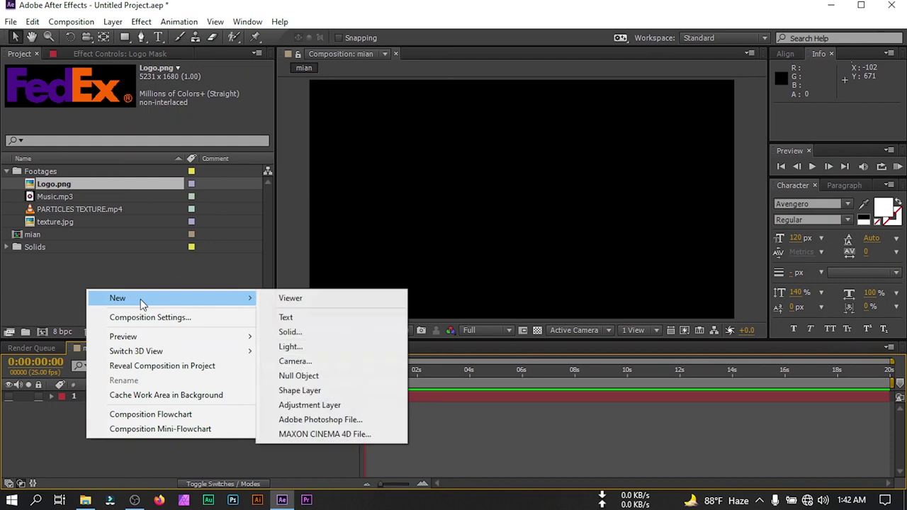
{"action": "left_click", "coordinate": [305, 330]}
{"action": "type", "text": "Element 3D"}
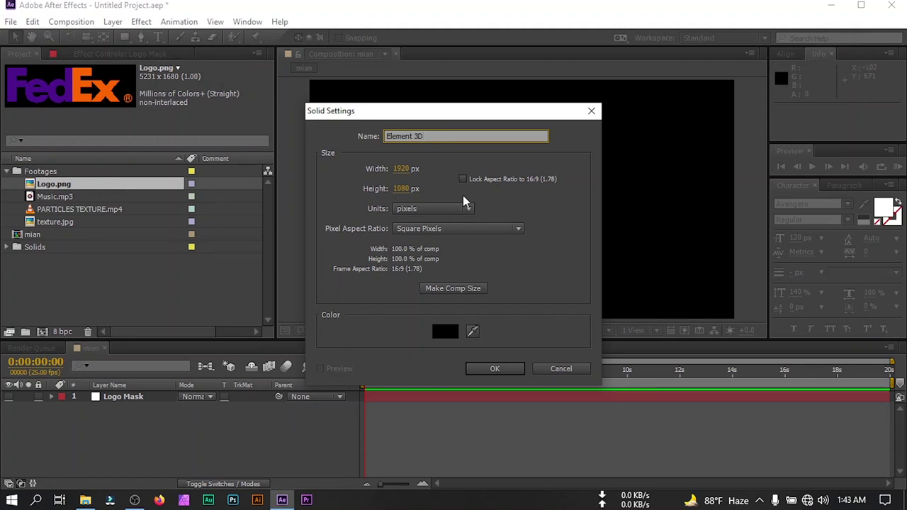
{"action": "key", "text": "Return"}
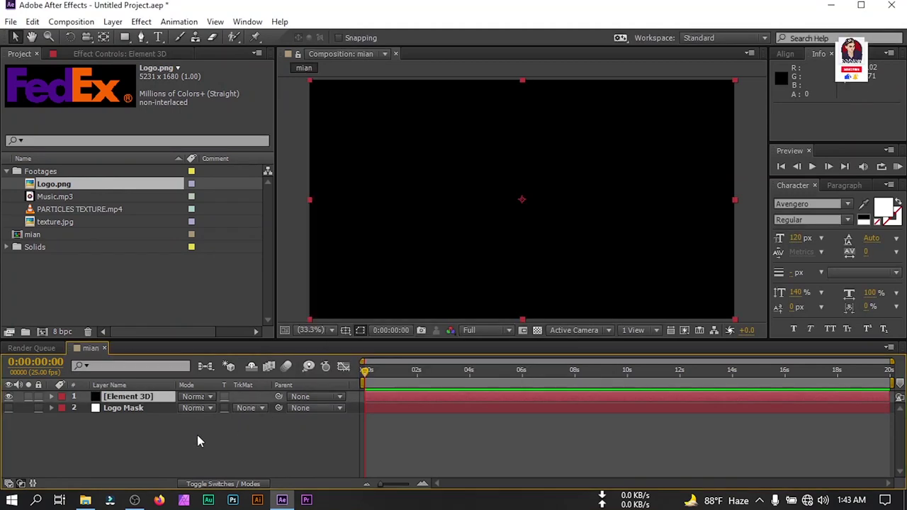
{"action": "left_click", "coordinate": [128, 399]}
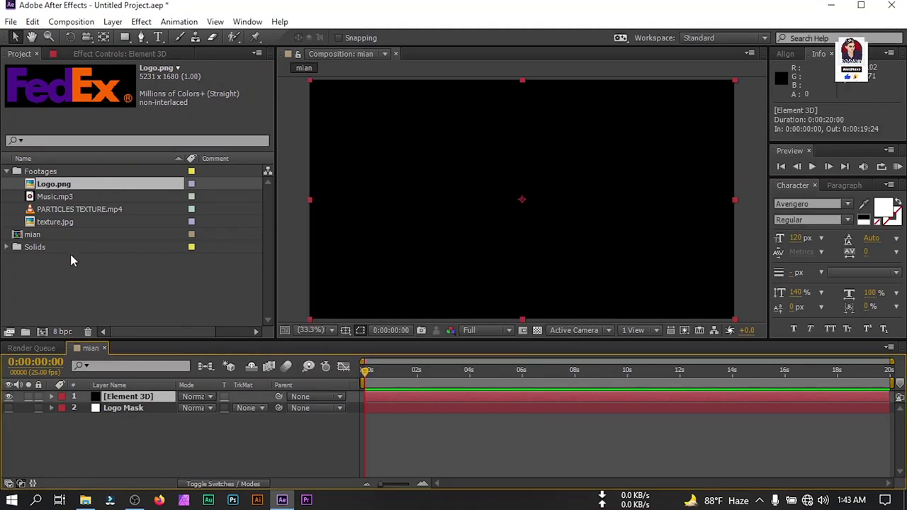
- Add PARTICLES TEXTURE.mp4 below the Logo Mask layer and pre-compose it as PARTICLES TEXTURE, moving all attributes into the new composition
{"action": "left_click", "coordinate": [70, 210]}
{"action": "left_click_drag", "start_coordinate": [71, 216], "coordinate": [127, 451]}
{"action": "left_click", "coordinate": [110, 419]}
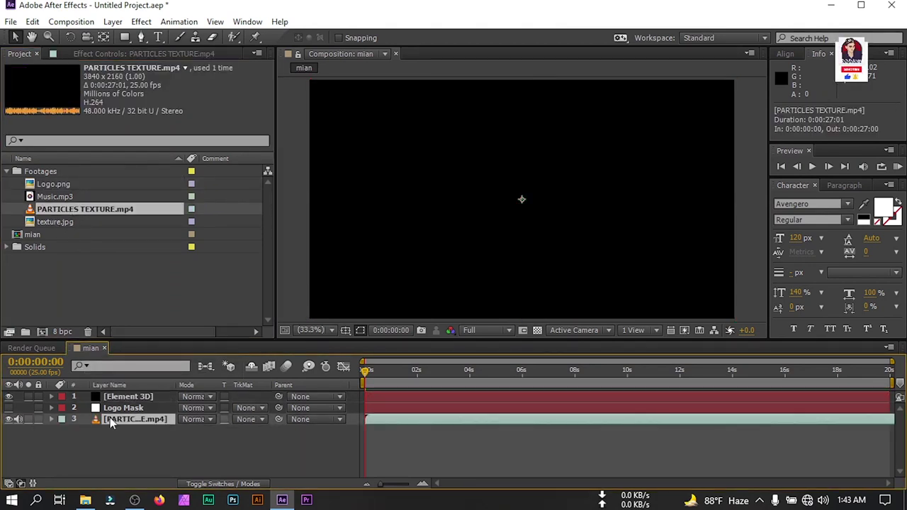
{"action": "right_click", "coordinate": [118, 418]}
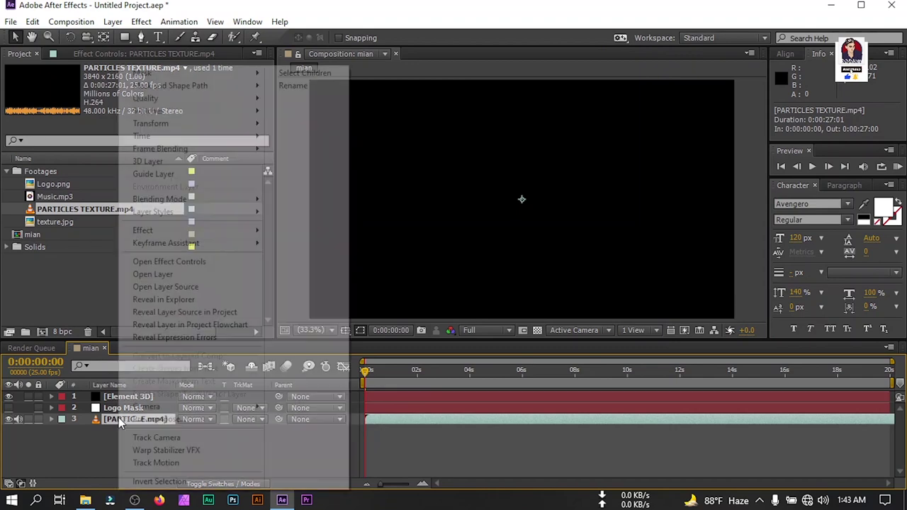
{"action": "left_click", "coordinate": [154, 418]}
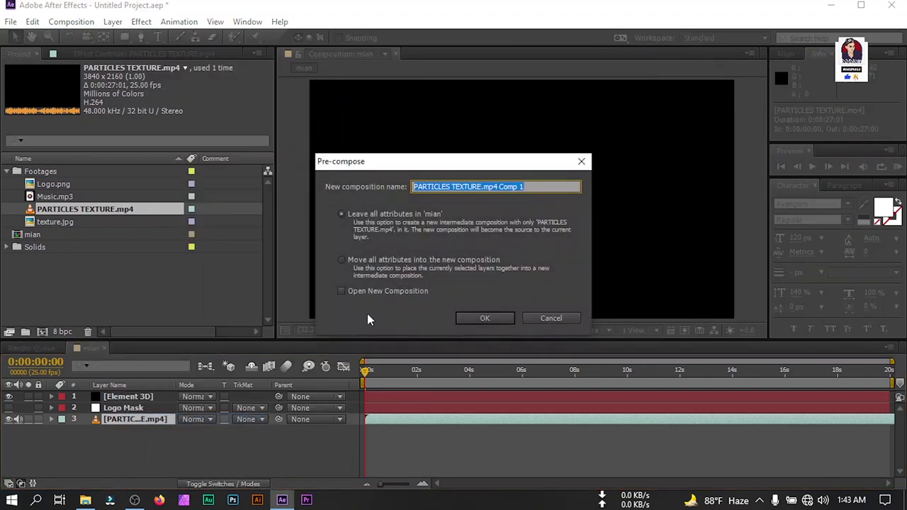
{"action": "left_click_drag", "start_coordinate": [481, 186], "coordinate": [524, 187]}
{"action": "key", "text": "BackSpace"}
{"action": "left_click", "coordinate": [359, 264]}
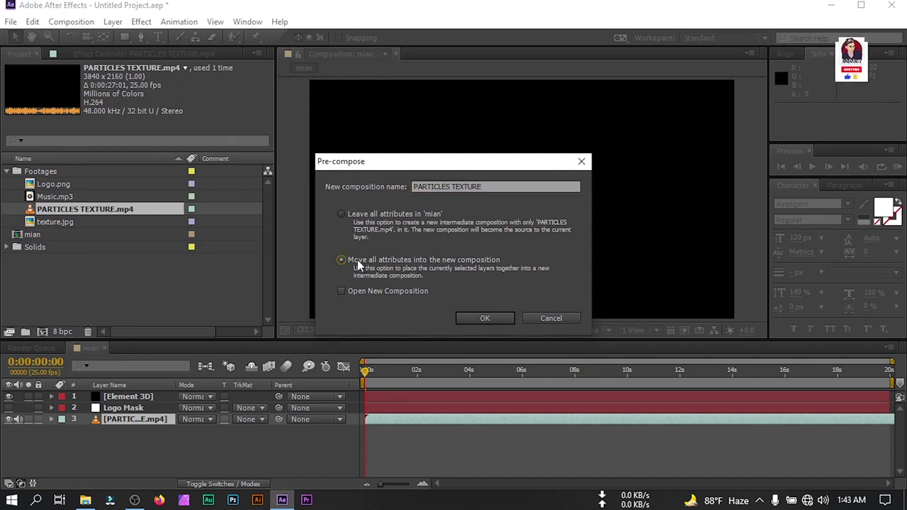
{"action": "left_click", "coordinate": [476, 318]}
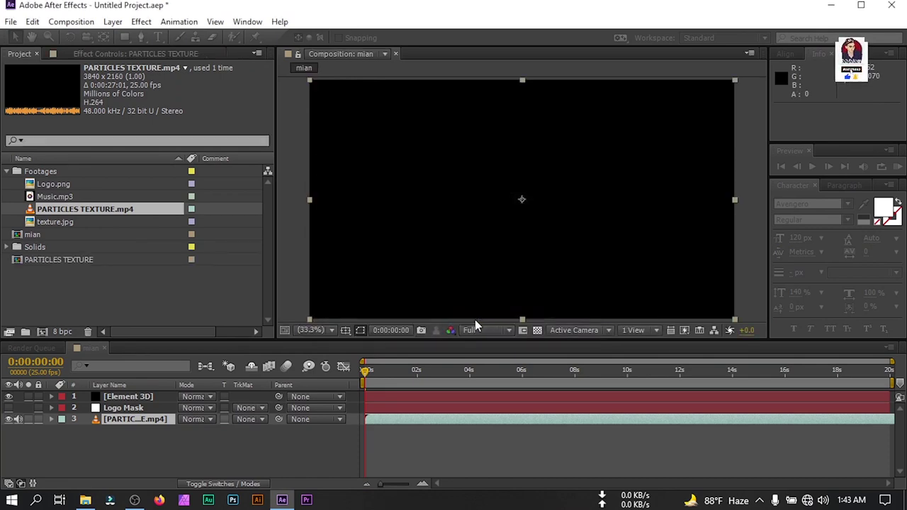
- In the PARTICLES TEXTURE composition, scale the PARTICLES TEXTURE.mp4 layer down to fit the 1920 x 1080 frame
{"action": "double_click", "coordinate": [115, 419]}
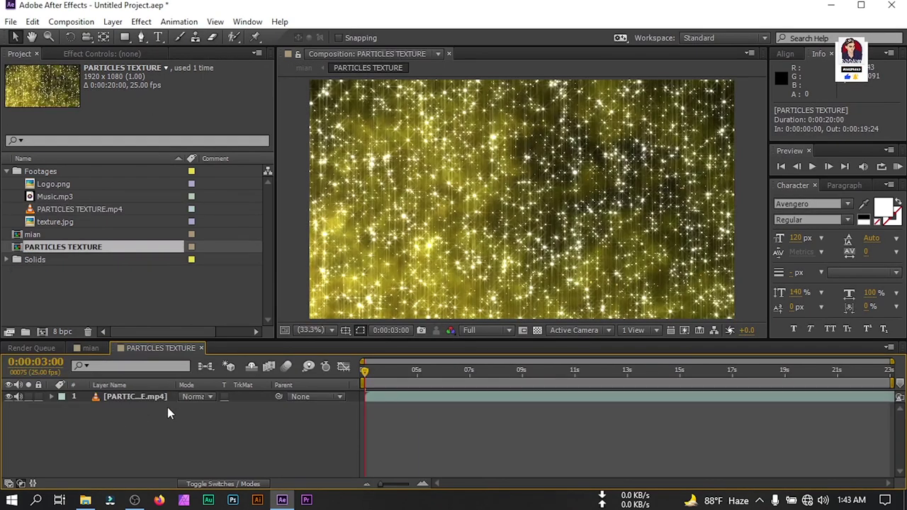
{"action": "left_click", "coordinate": [136, 397]}
{"action": "key", "text": "s"}
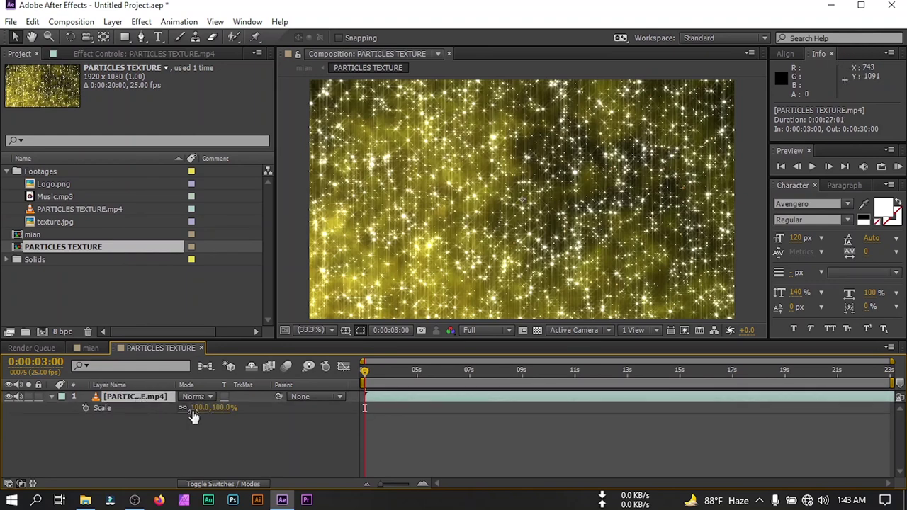
{"action": "key", "text": "s"}
{"action": "left_click", "coordinate": [128, 399]}
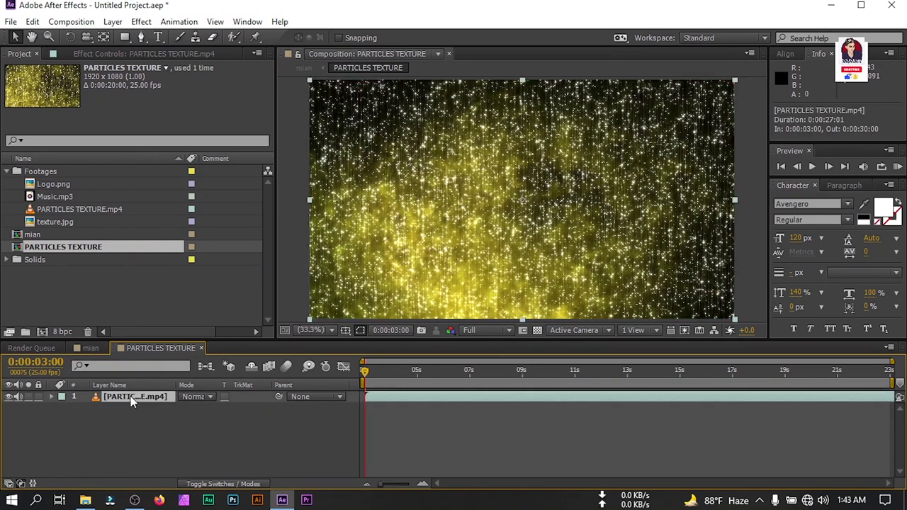
- Apply the Curves effect to PARTICLES TEXTURE.mp4 and slightly lower the midpoint of the Red channel curve
{"action": "key", "text": "ctrl+space"}
{"action": "type", "text": "cu"}
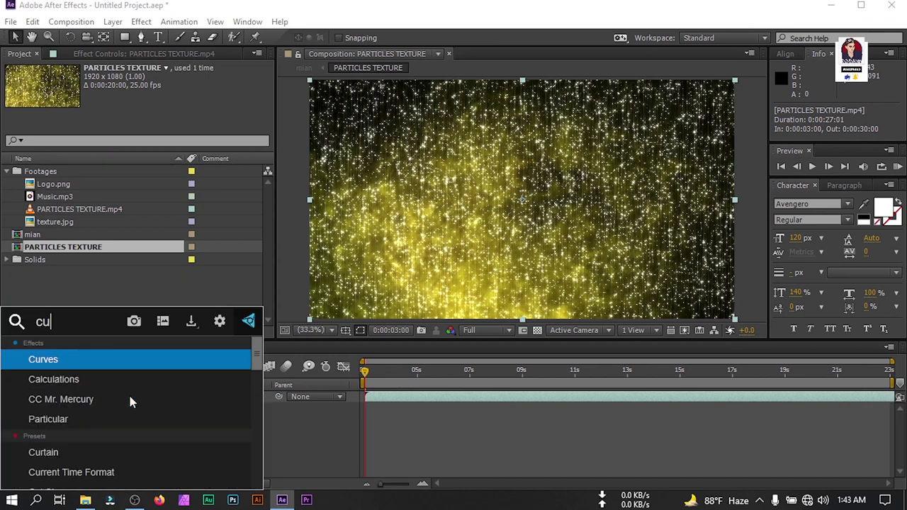
{"action": "left_click", "coordinate": [71, 363]}
{"action": "left_click", "coordinate": [189, 90]}
{"action": "left_click", "coordinate": [179, 119]}
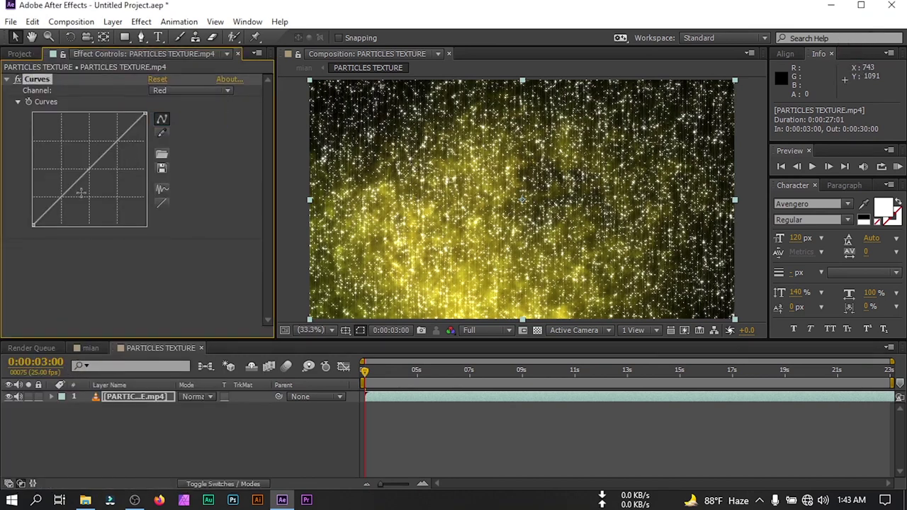
{"action": "left_click_drag", "start_coordinate": [90, 171], "coordinate": [91, 176]}
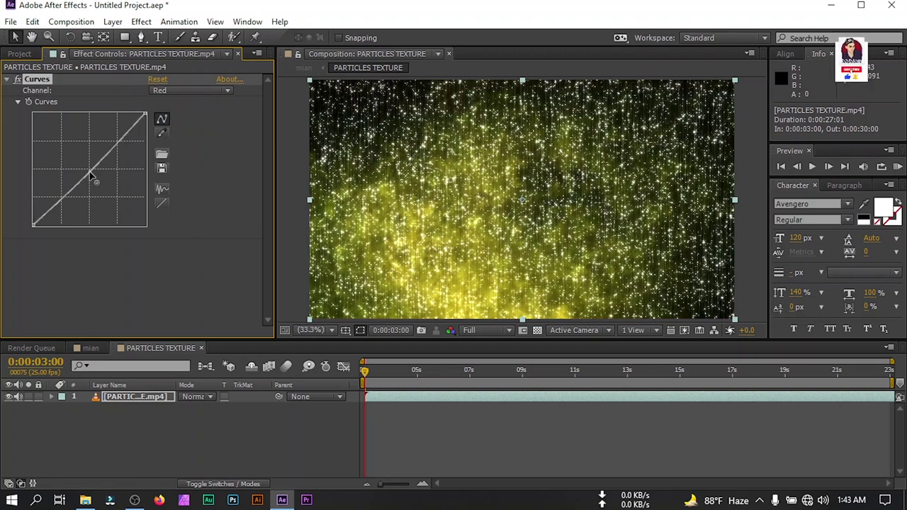
{"action": "left_click", "coordinate": [6, 79]}
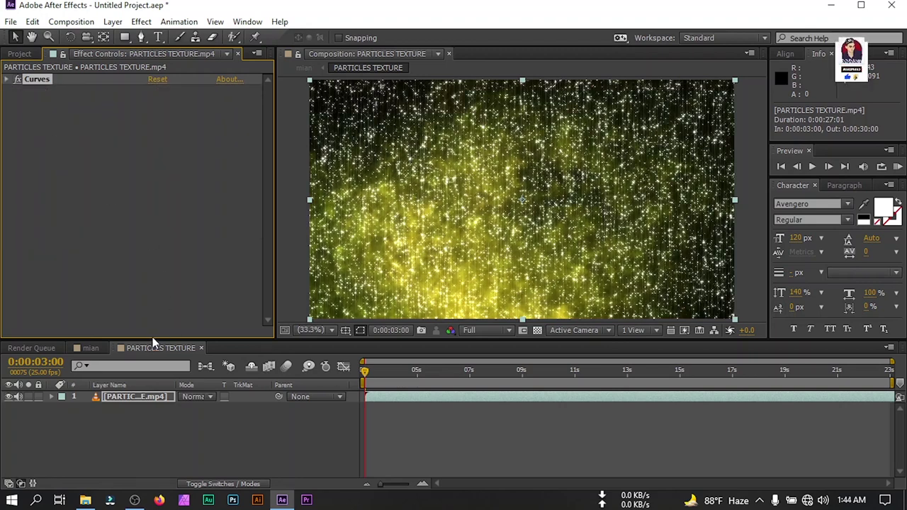
- In the mian composition, hide the PARTICLES TEXTURE layer and apply the Video Copilot Element effect to the Element 3D layer
{"action": "left_click", "coordinate": [90, 350]}
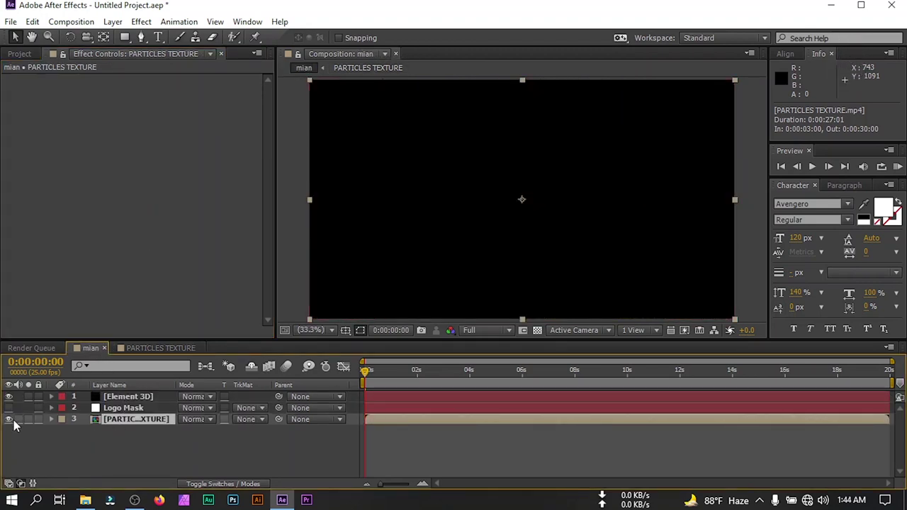
{"action": "left_click", "coordinate": [106, 398]}
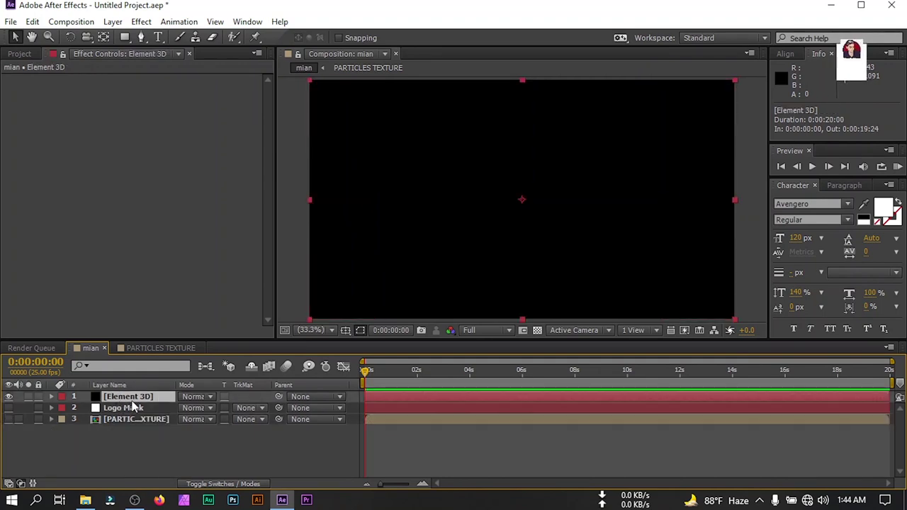
{"action": "left_click", "coordinate": [139, 23]}
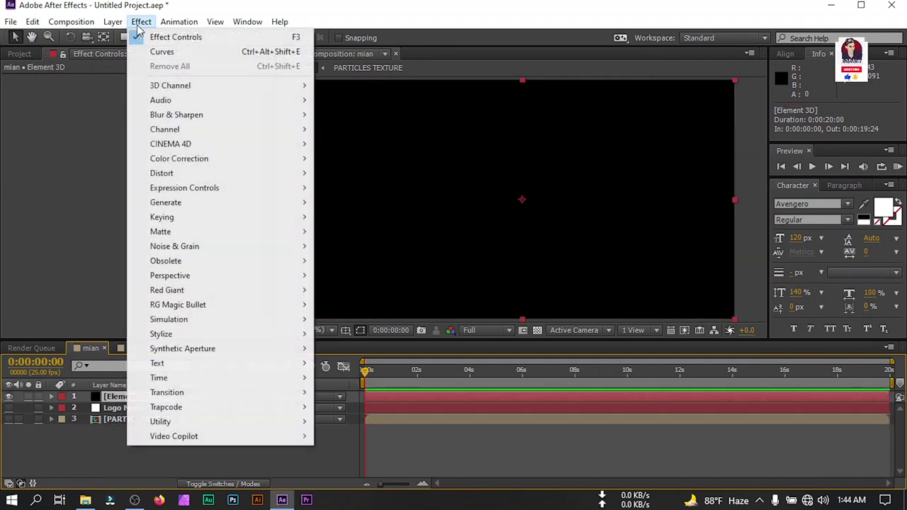
{"action": "mouse_move", "coordinate": [199, 439]}
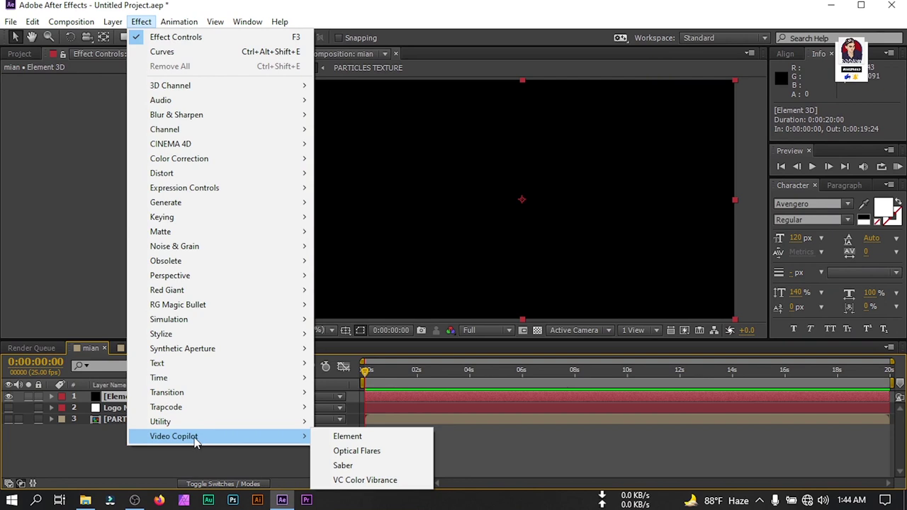
{"action": "left_click", "coordinate": [349, 437]}
- Assign PARTICLES TEXTURE as Layer 1 of the Element effect's custom texture maps
{"action": "left_click", "coordinate": [18, 203]}
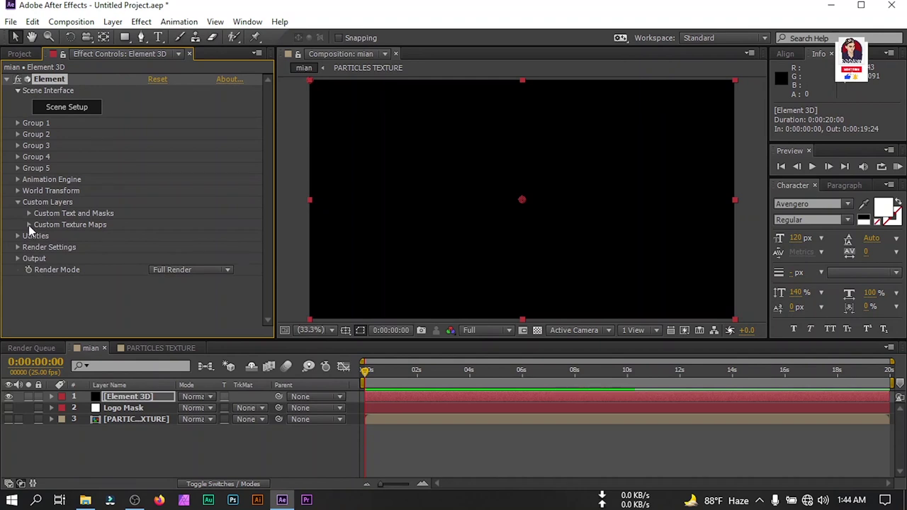
{"action": "left_click", "coordinate": [29, 224]}
{"action": "left_click", "coordinate": [167, 106]}
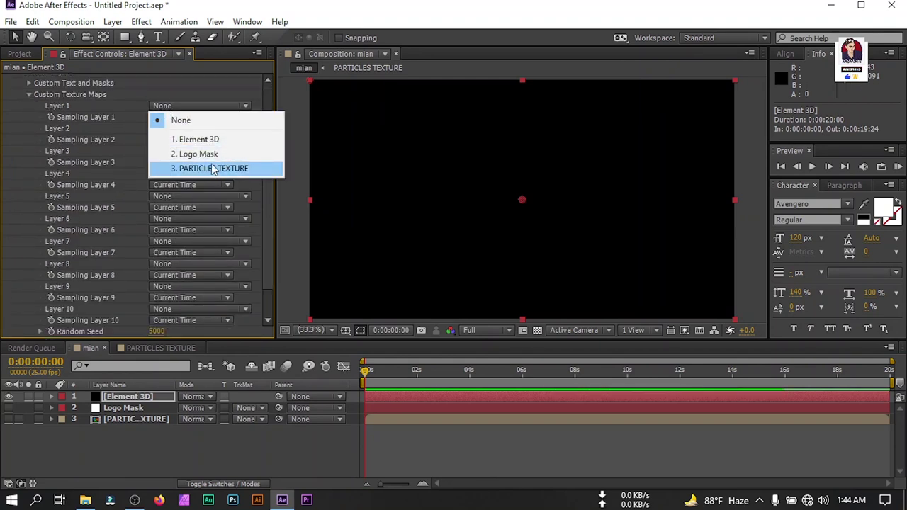
{"action": "left_click", "coordinate": [213, 168]}
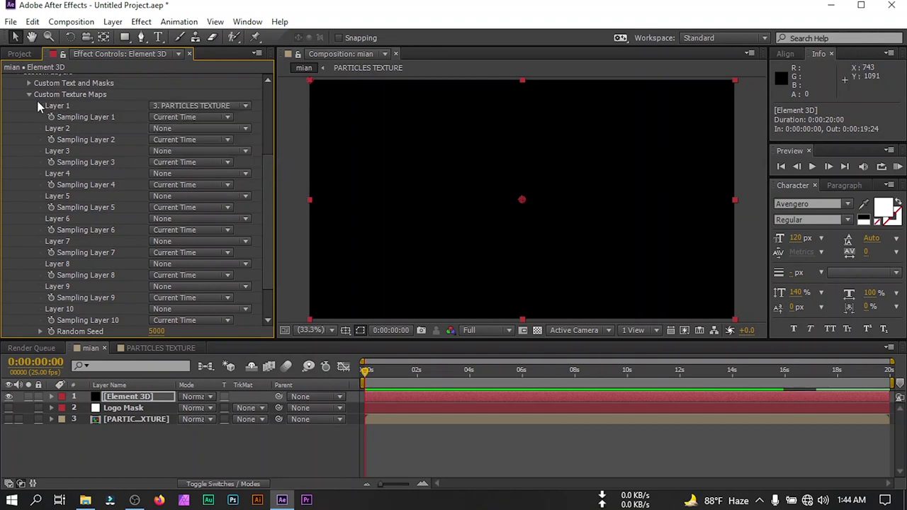
{"action": "left_click", "coordinate": [30, 95]}
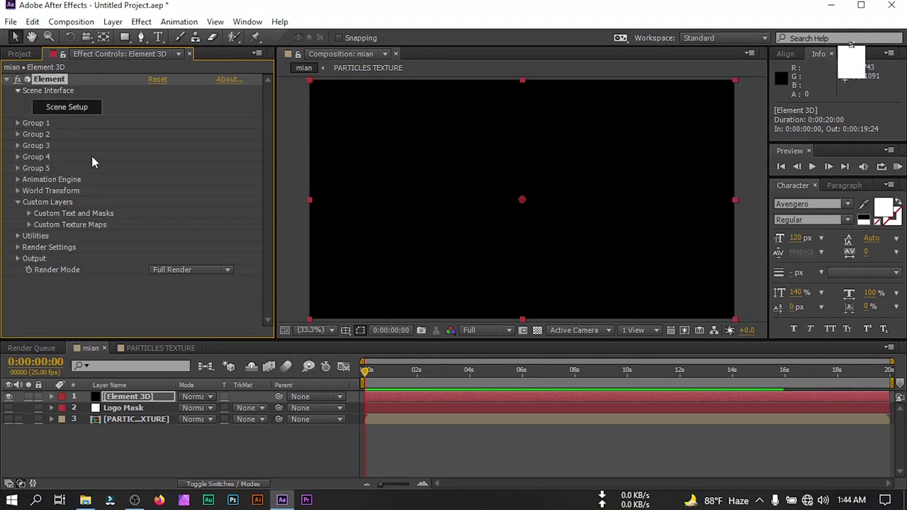
- Assign Logo Mask as Path Layer 1 of the Element effect's custom text and masks
{"action": "left_click", "coordinate": [29, 213]}
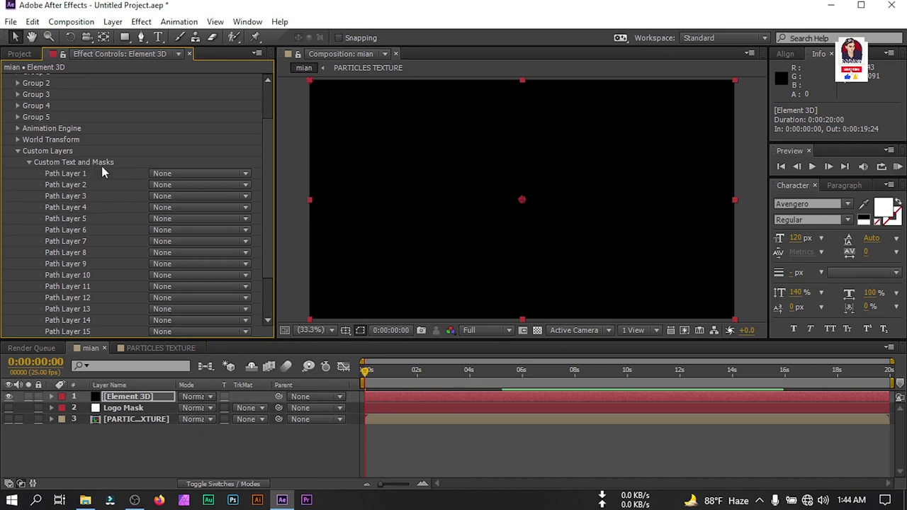
{"action": "left_click", "coordinate": [167, 174]}
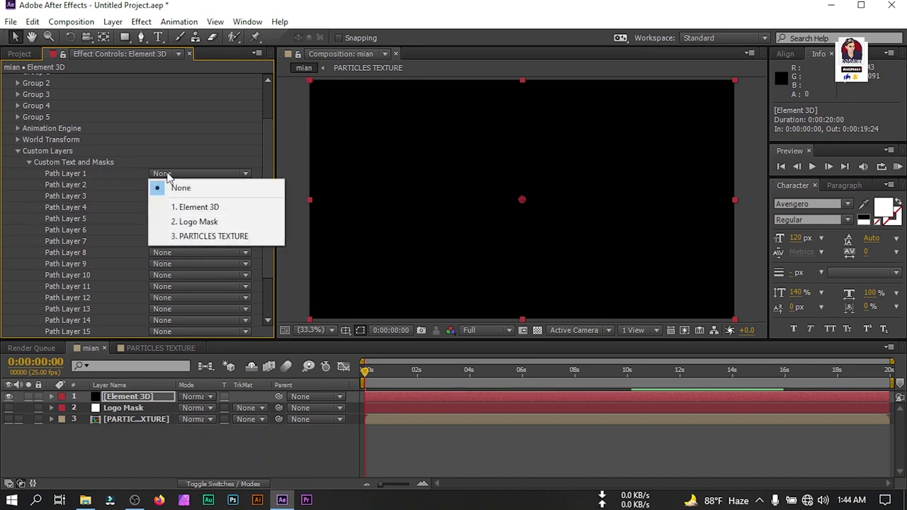
{"action": "left_click", "coordinate": [206, 222]}
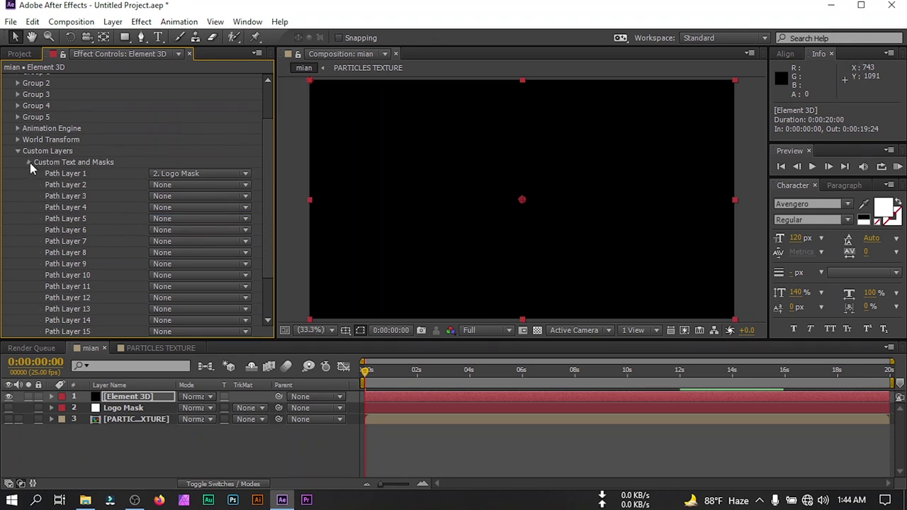
{"action": "left_click", "coordinate": [30, 163]}
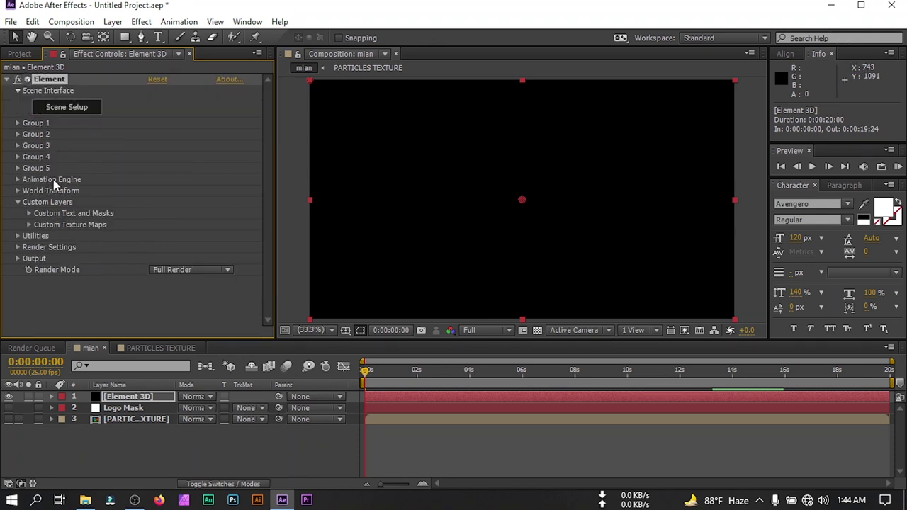
- Open the Element effect's scene setup and hide the grid in the preview
{"action": "left_click", "coordinate": [69, 107]}
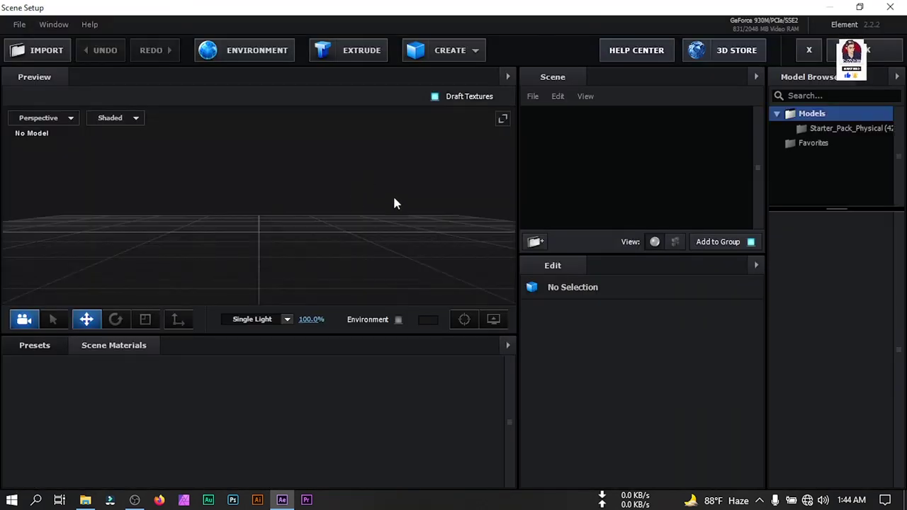
{"action": "left_click", "coordinate": [494, 320]}
{"action": "left_click", "coordinate": [426, 273]}
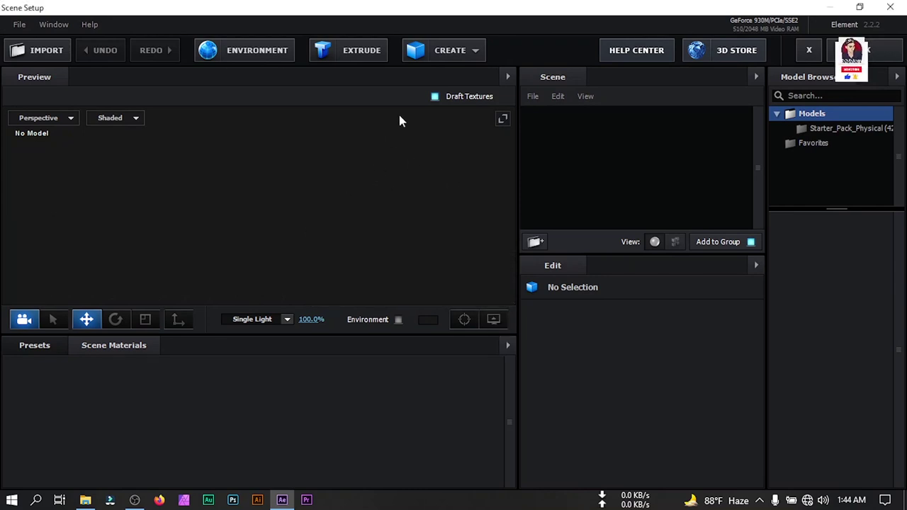
- Create an extrusion of the logo path and set the Extrude value of its Bevel 1 to 4.00
{"action": "left_click", "coordinate": [345, 51]}
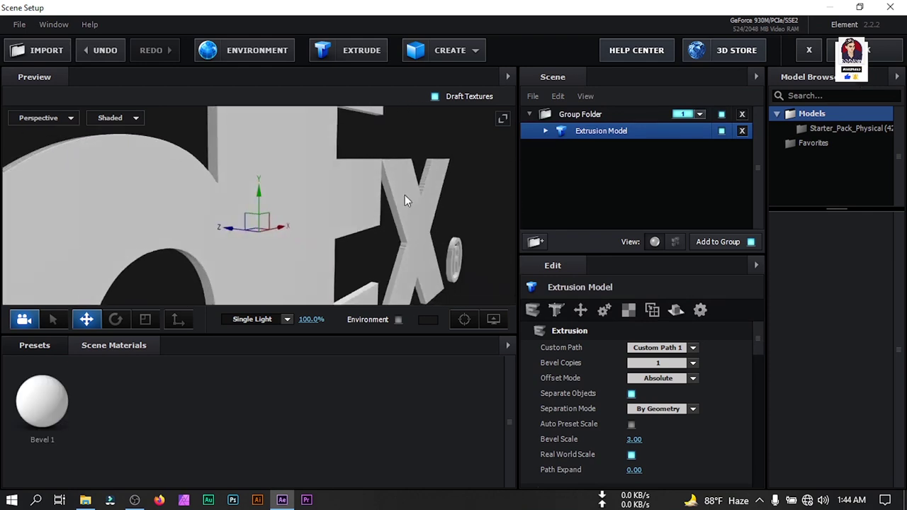
{"action": "key", "text": "ctrl+z"}
{"action": "left_click", "coordinate": [606, 148]}
{"action": "left_click", "coordinate": [635, 348]}
{"action": "key", "text": "Return"}
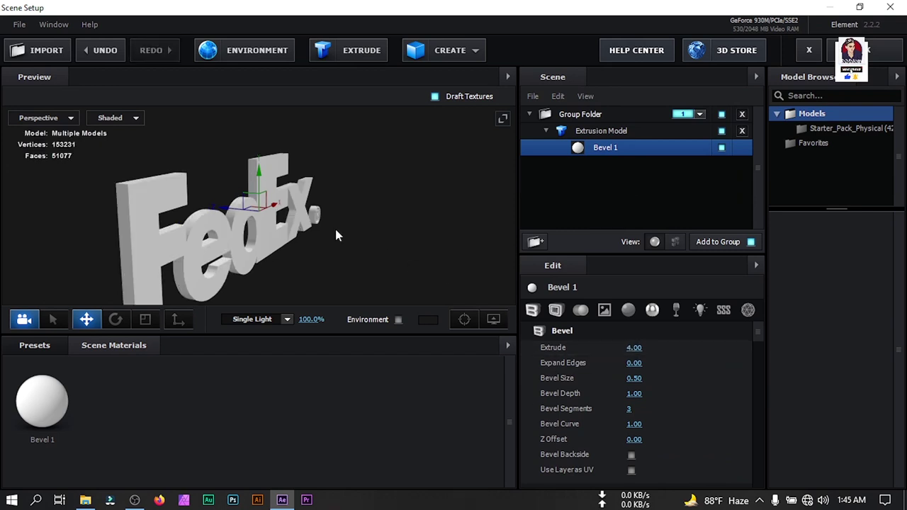
- Set the extrusion model's tesselation path resolution to Extreme
{"action": "left_click", "coordinate": [628, 132]}
{"action": "scroll", "coordinate": [716, 395], "scroll_direction": "down", "scroll_amount": 1}
{"action": "scroll", "coordinate": [718, 399], "scroll_direction": "up", "scroll_amount": 3}
{"action": "left_click", "coordinate": [692, 371]}
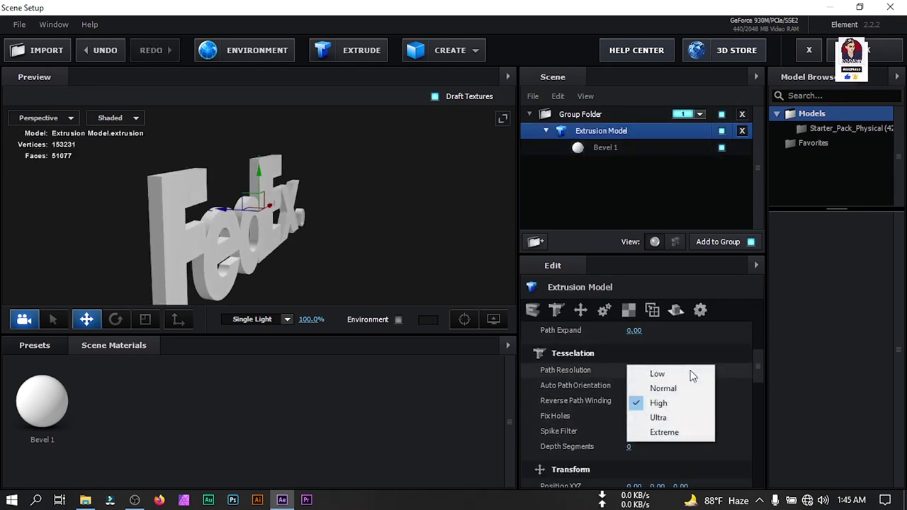
{"action": "left_click", "coordinate": [664, 433]}
- Apply the Black_Gloss material from the Physical presets to the extrusion model and rename the model as Black
{"action": "left_click", "coordinate": [34, 345]}
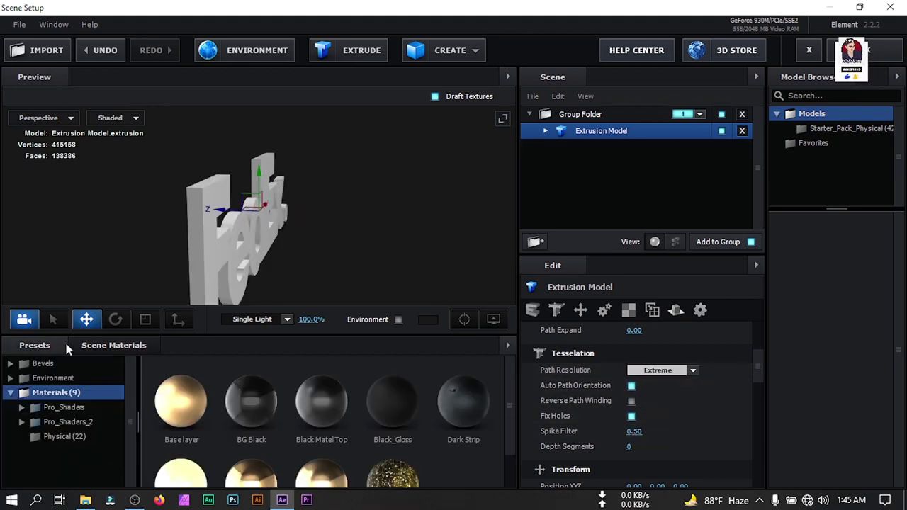
{"action": "left_click", "coordinate": [74, 437]}
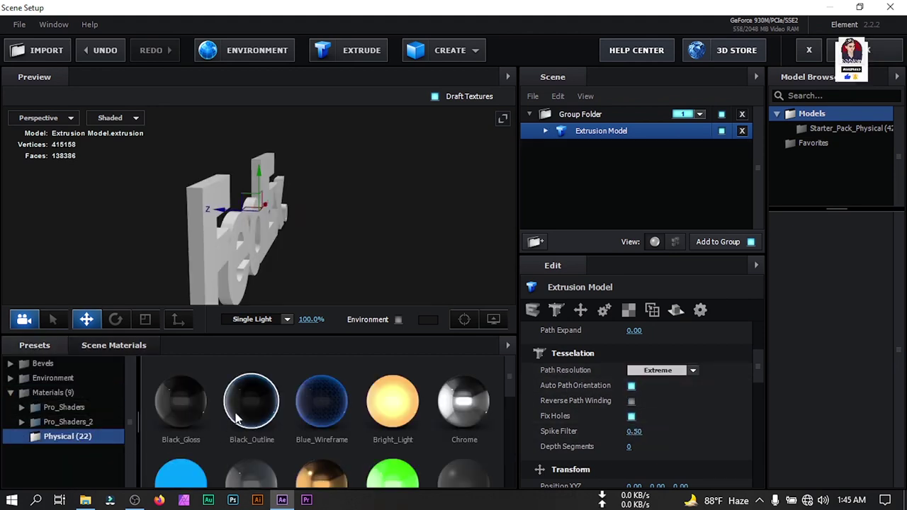
{"action": "left_click_drag", "start_coordinate": [173, 404], "coordinate": [296, 243]}
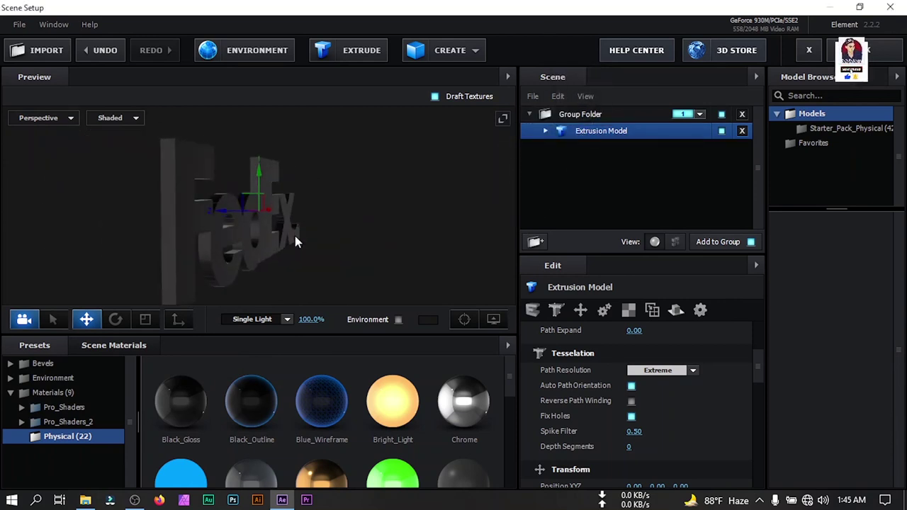
{"action": "double_click", "coordinate": [585, 133]}
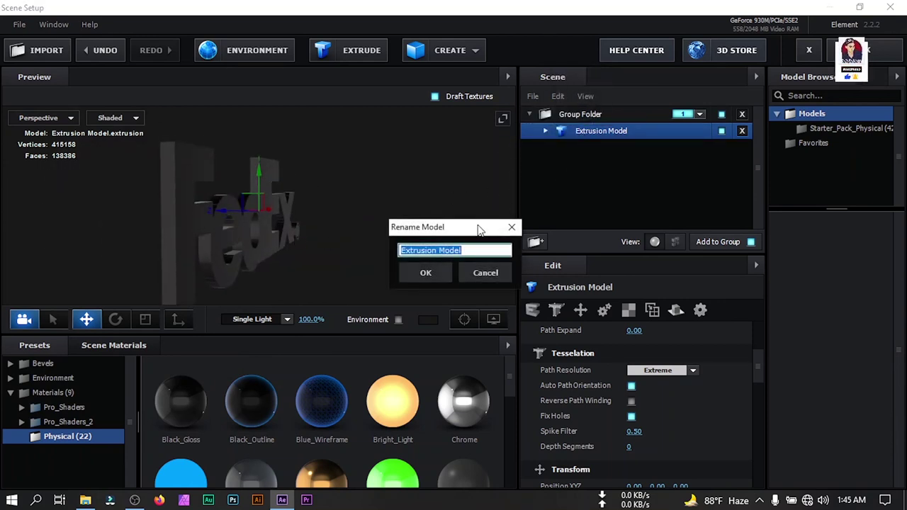
{"action": "type", "text": "Black"}
{"action": "key", "text": "Return"}
- Create a second extrusion of the logo path and set its path resolution to Extreme
{"action": "left_click", "coordinate": [374, 57]}
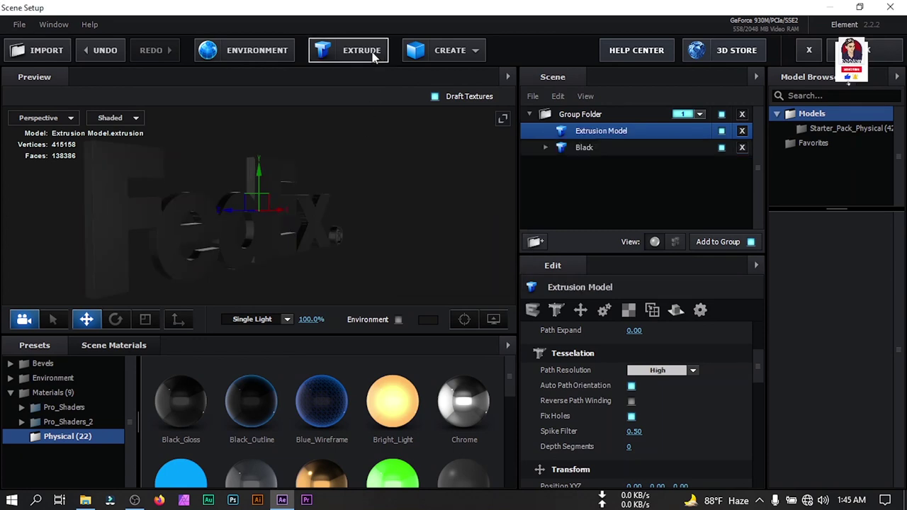
{"action": "left_click", "coordinate": [694, 371]}
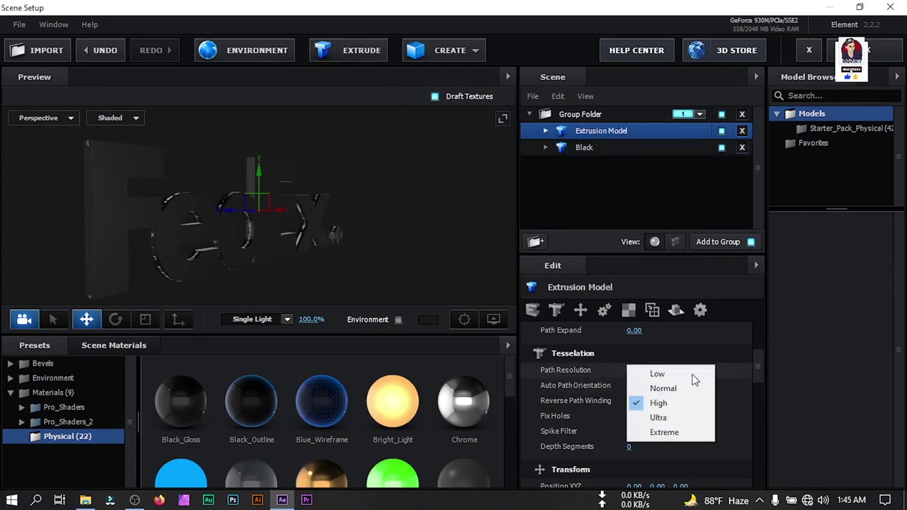
{"action": "left_click", "coordinate": [664, 433]}
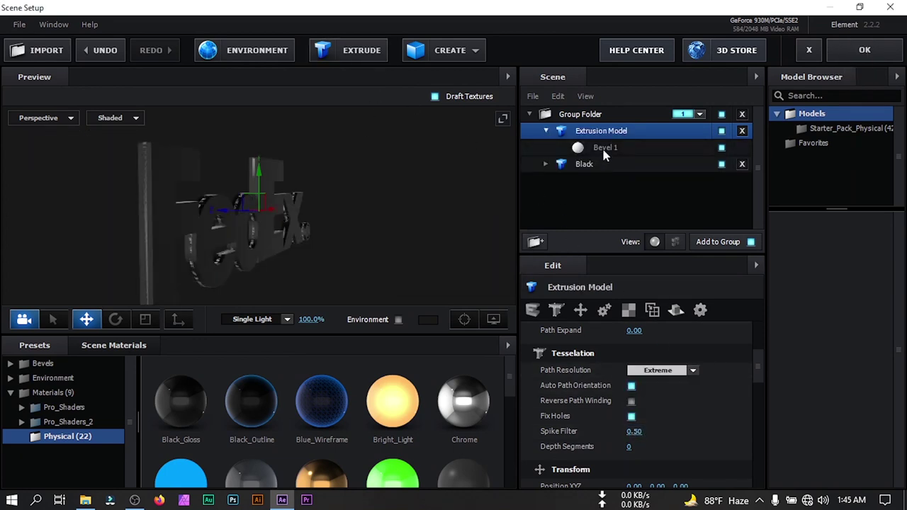
- Set the second extrusion's Bevel 1 to size 2.00, depth 2.00, 32 segments and curve -1.00, with Bevel Backside enabled
{"action": "left_click", "coordinate": [604, 150]}
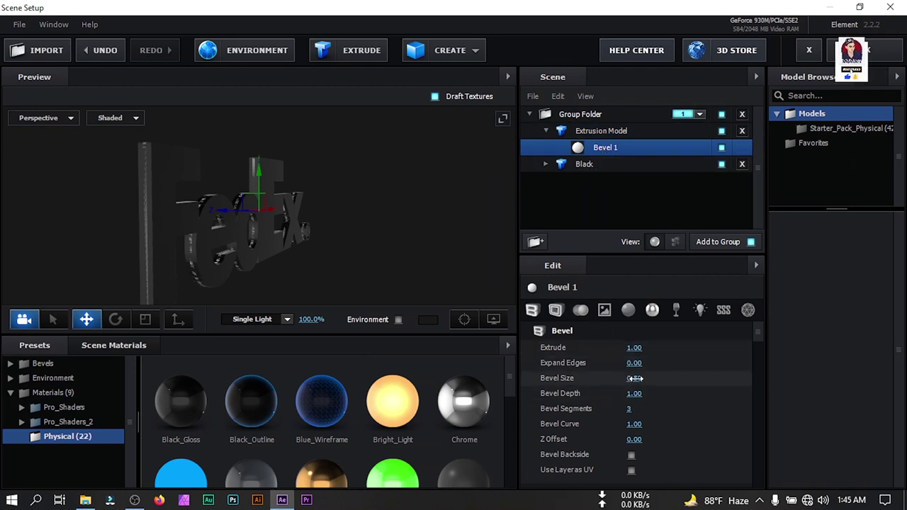
{"action": "key", "text": "Return"}
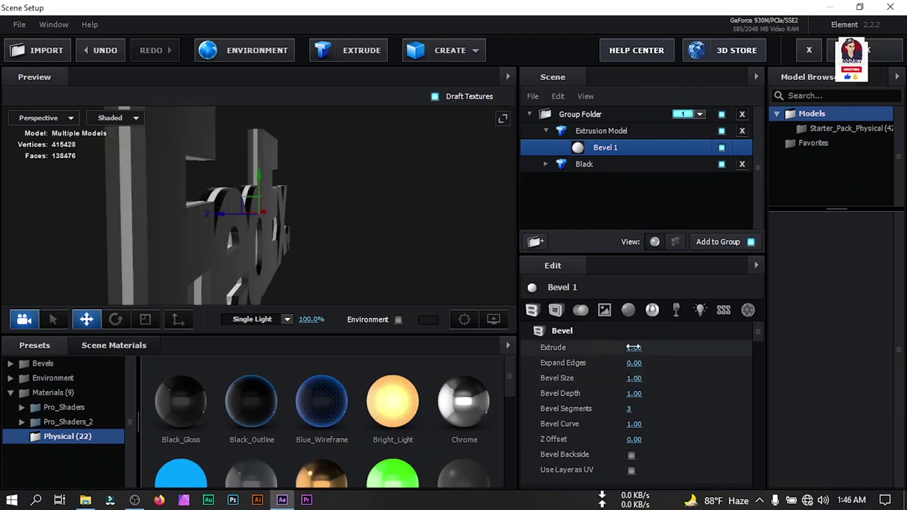
{"action": "type", "text": "2"}
{"action": "key", "text": "Return"}
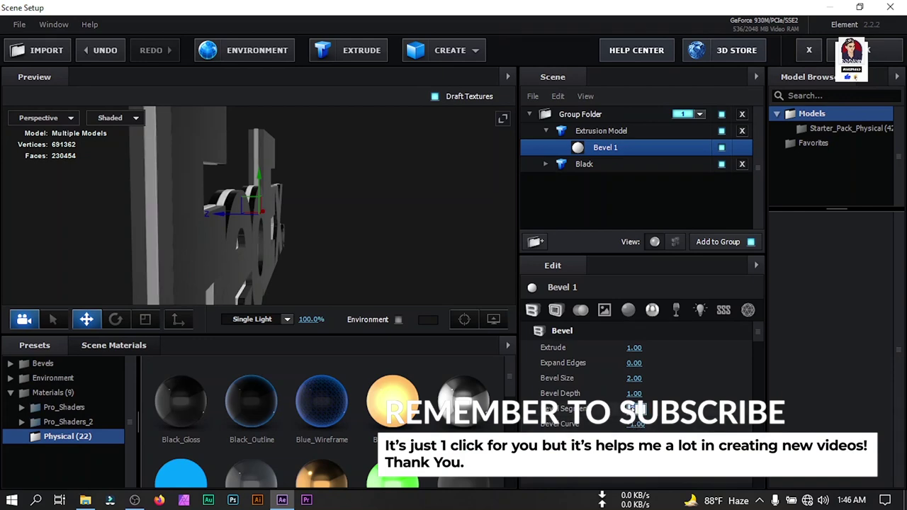
{"action": "key", "text": "Return"}
{"action": "type", "text": "2"}
{"action": "key", "text": "Return"}
{"action": "left_click_drag", "start_coordinate": [252, 253], "coordinate": [156, 214]}
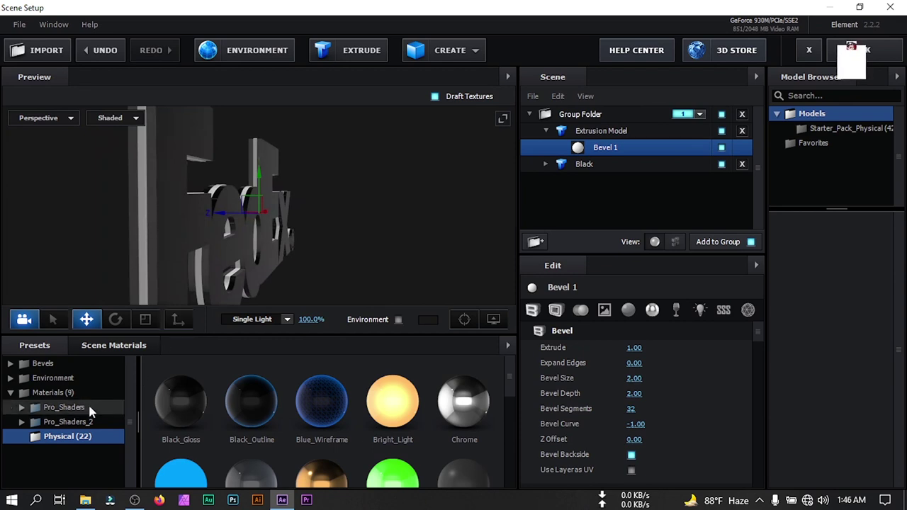
- Apply the clean_metal_light_scratch_02 material from the Pro_Shaders_2 Metal presets to the second extrusion's Bevel 1
{"action": "double_click", "coordinate": [67, 422]}
{"action": "scroll", "coordinate": [71, 450], "scroll_direction": "down", "scroll_amount": 1}
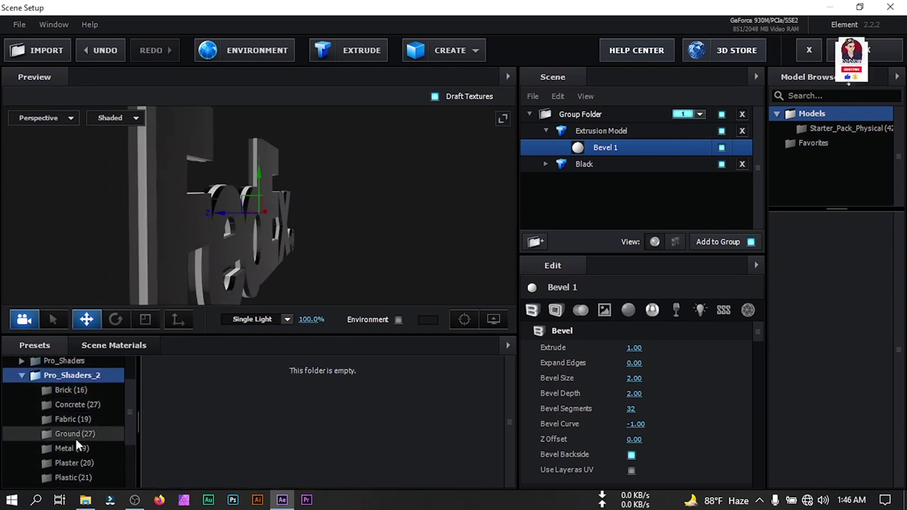
{"action": "left_click", "coordinate": [71, 449]}
{"action": "scroll", "coordinate": [290, 443], "scroll_direction": "down", "scroll_amount": 3}
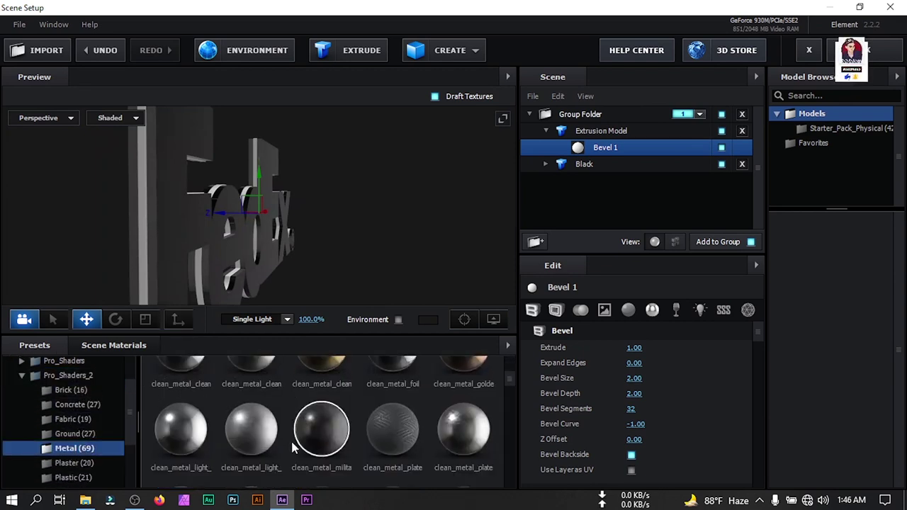
{"action": "scroll", "coordinate": [278, 440], "scroll_direction": "up", "scroll_amount": 1}
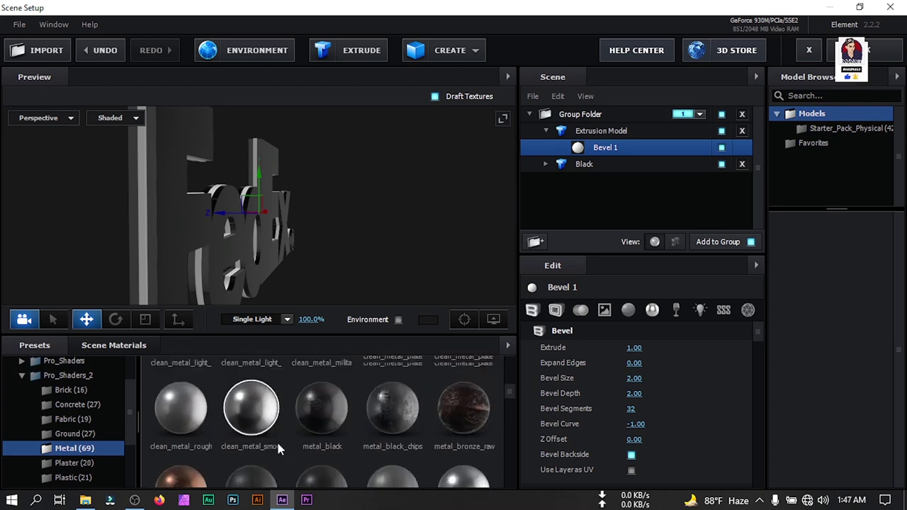
{"action": "left_click_drag", "start_coordinate": [250, 390], "coordinate": [599, 149]}
{"action": "left_click_drag", "start_coordinate": [404, 243], "coordinate": [365, 237]}
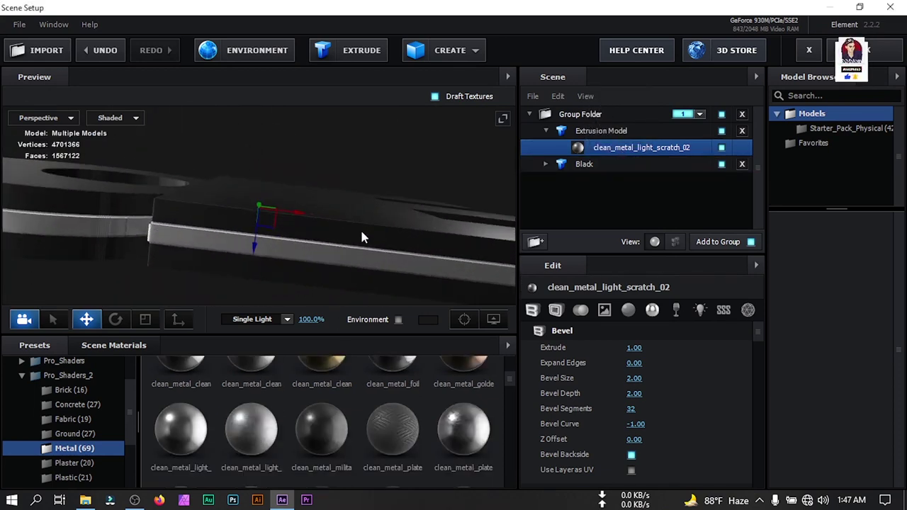
- Set the second extrusion's UV Repeat to 10.00, 10.00 and rename the model as Silver
{"action": "left_click", "coordinate": [611, 135]}
{"action": "scroll", "coordinate": [602, 392], "scroll_direction": "down", "scroll_amount": 7}
{"action": "scroll", "coordinate": [575, 419], "scroll_direction": "down", "scroll_amount": 3}
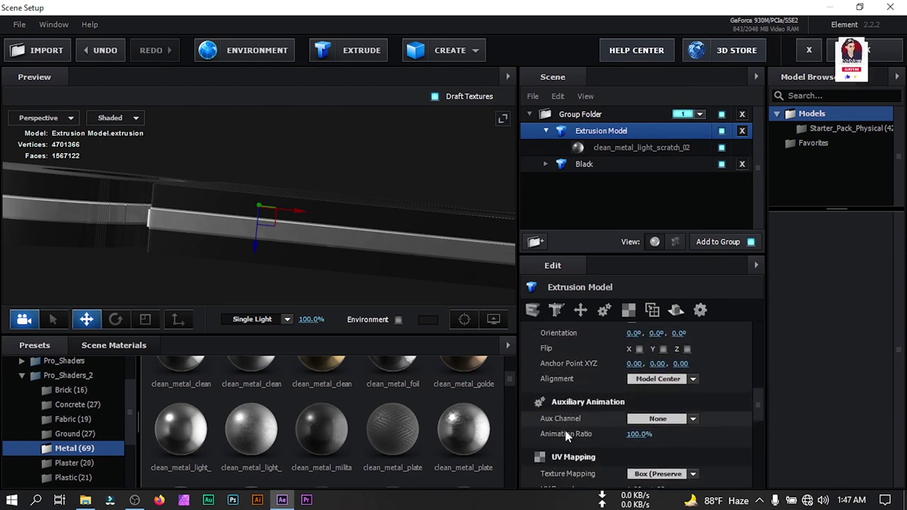
{"action": "left_click", "coordinate": [633, 410]}
{"action": "type", "text": "10"}
{"action": "key", "text": "Return"}
{"action": "type", "text": "10"}
{"action": "key", "text": "Return"}
{"action": "double_click", "coordinate": [602, 130]}
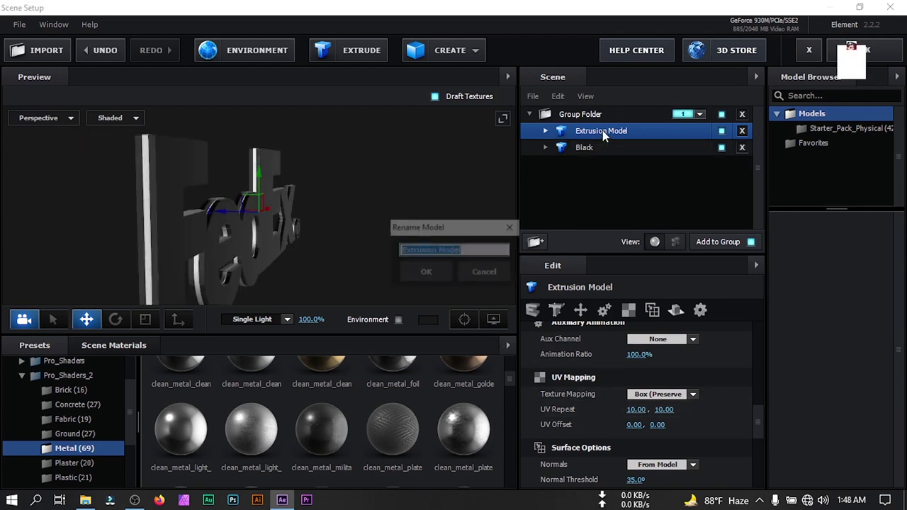
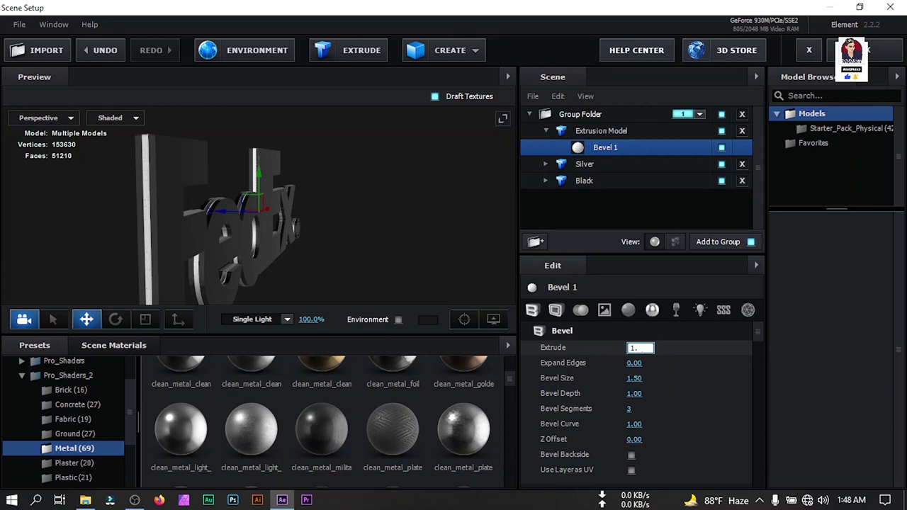
- Apply the Gold material from the Physical presets to the third extrusion's bevel and rename the model as Gold
{"action": "left_click", "coordinate": [22, 375]}
{"action": "left_click", "coordinate": [78, 436]}
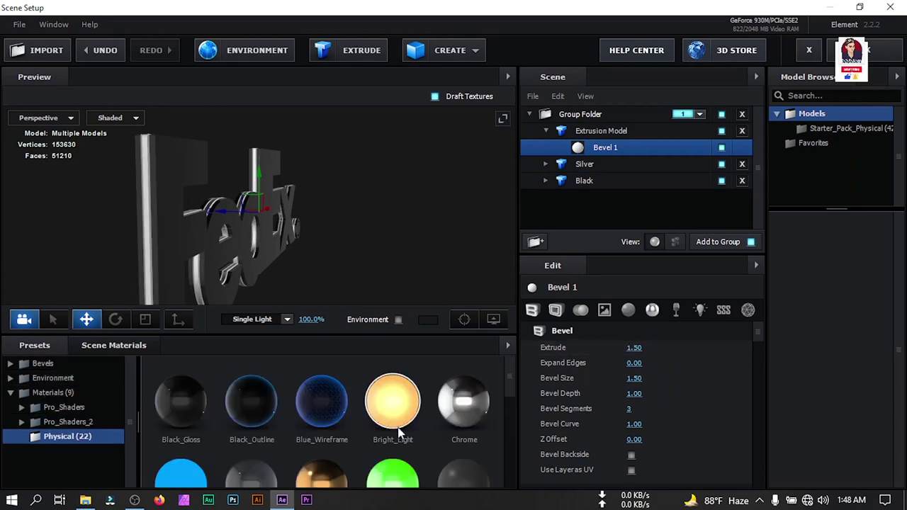
{"action": "left_click_drag", "start_coordinate": [325, 444], "coordinate": [607, 149]}
{"action": "left_click_drag", "start_coordinate": [363, 245], "coordinate": [348, 256]}
{"action": "left_click", "coordinate": [588, 164]}
{"action": "double_click", "coordinate": [604, 134]}
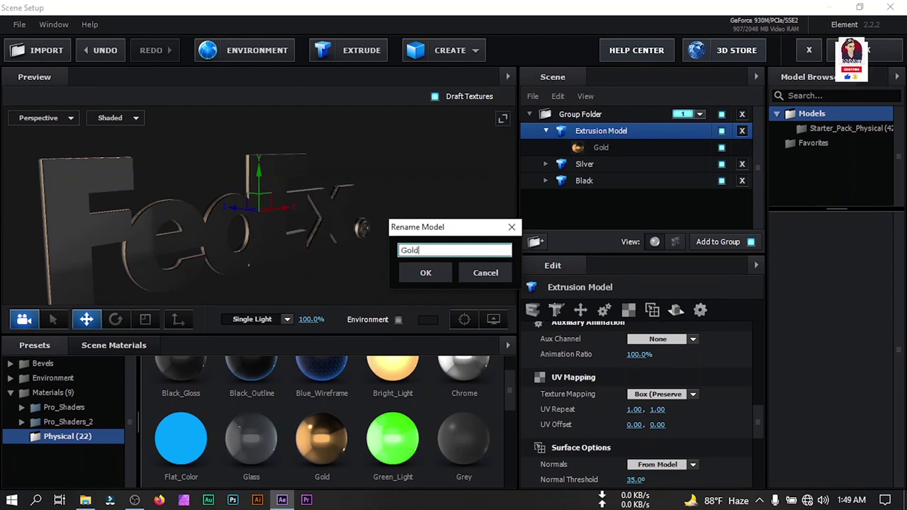
{"action": "left_click", "coordinate": [425, 275]}
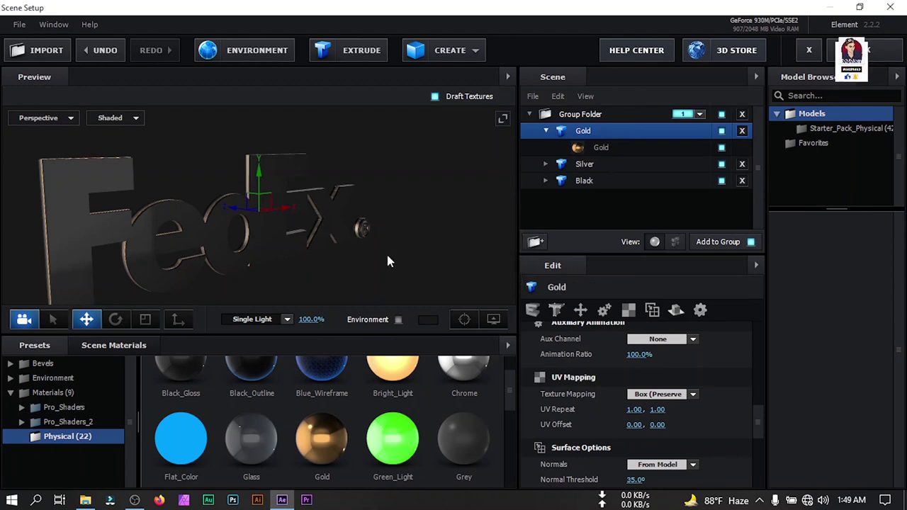
- Create a fourth logo extrusion at Extreme path resolution with Extrude 0.00 and Bevel Size 0.50, moved along Z onto the logo's front face
{"action": "left_click", "coordinate": [352, 54]}
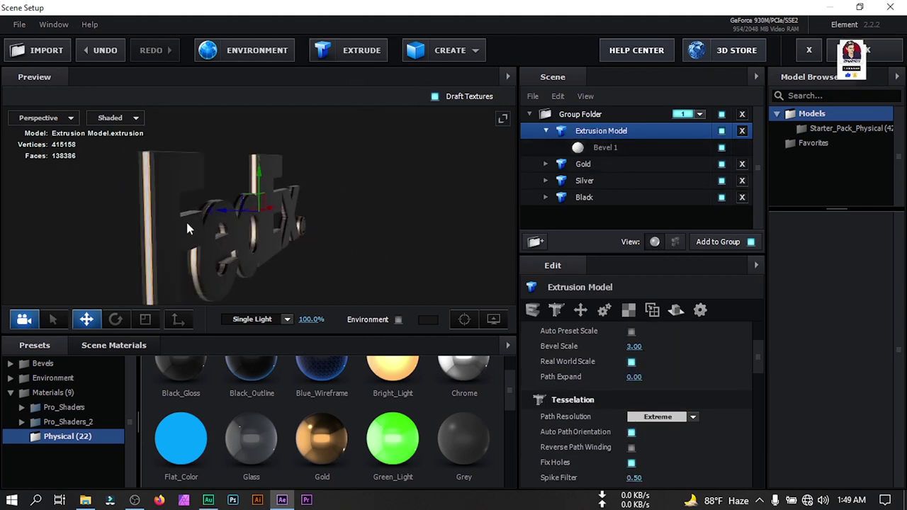
{"action": "left_click_drag", "start_coordinate": [231, 211], "coordinate": [264, 208]}
{"action": "left_click", "coordinate": [611, 149]}
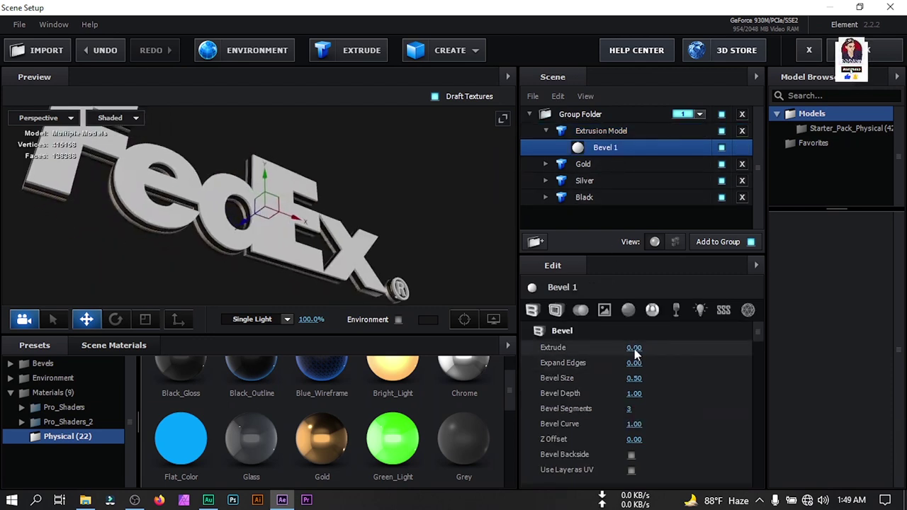
{"action": "left_click_drag", "start_coordinate": [451, 298], "coordinate": [328, 251]}
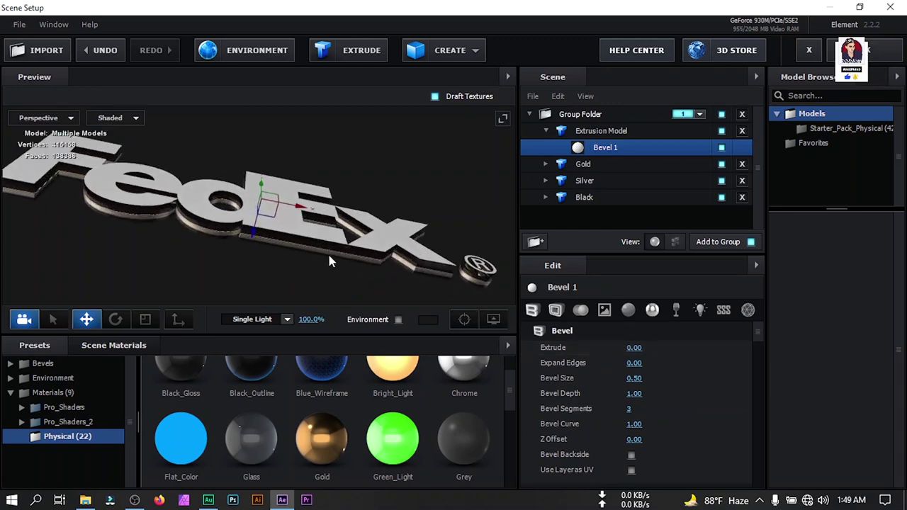
{"action": "scroll", "coordinate": [326, 243], "scroll_direction": "up", "scroll_amount": 5}
{"action": "scroll", "coordinate": [326, 243], "scroll_direction": "up", "scroll_amount": 8}
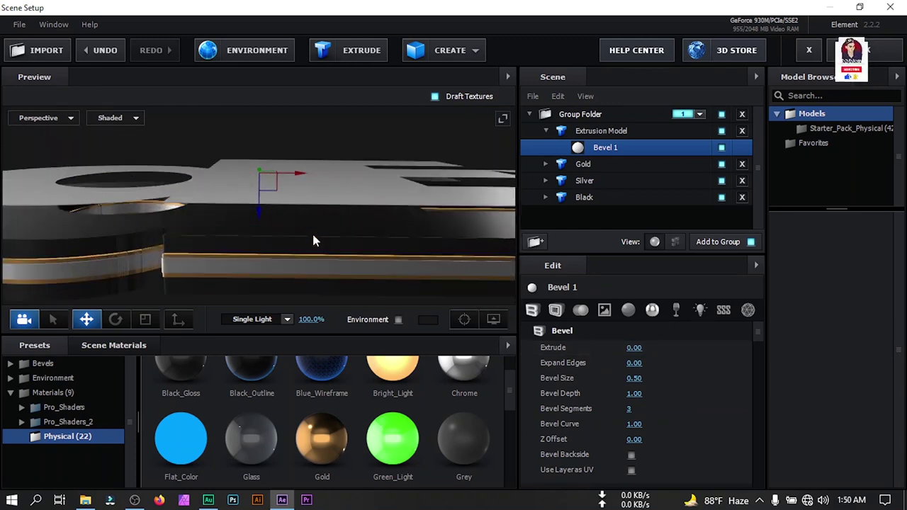
{"action": "left_click_drag", "start_coordinate": [259, 216], "coordinate": [368, 214]}
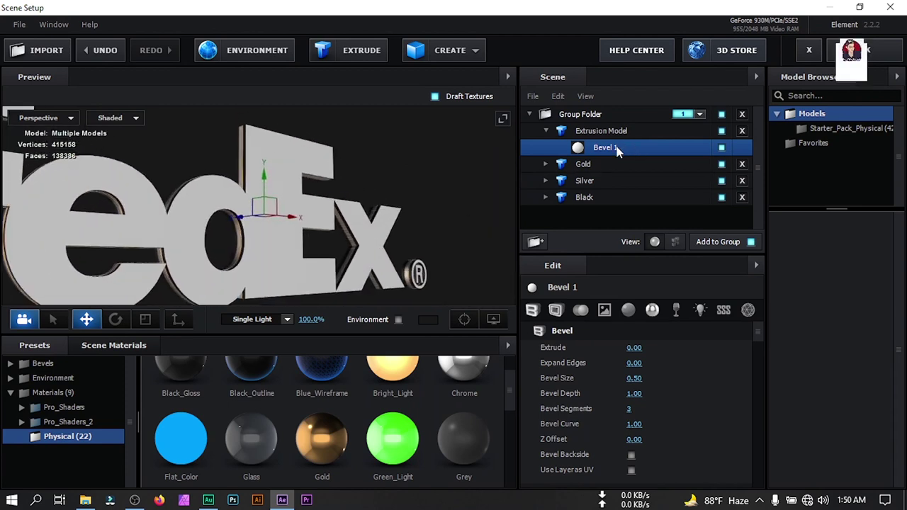
- Assign Custom Layer 1 [PARTICLES TEXTURE] as the Diffuse texture of the fourth extrusion's Bevel 1
{"action": "left_click", "coordinate": [606, 317]}
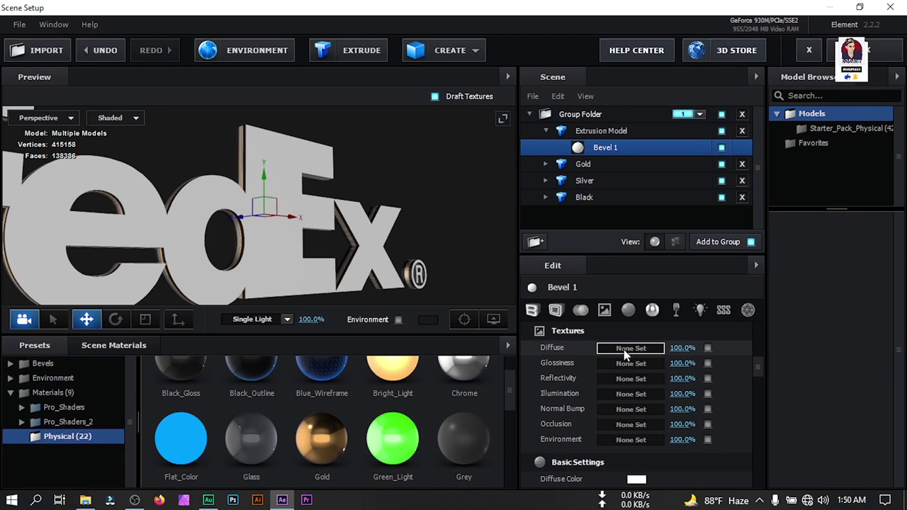
{"action": "left_click", "coordinate": [623, 349]}
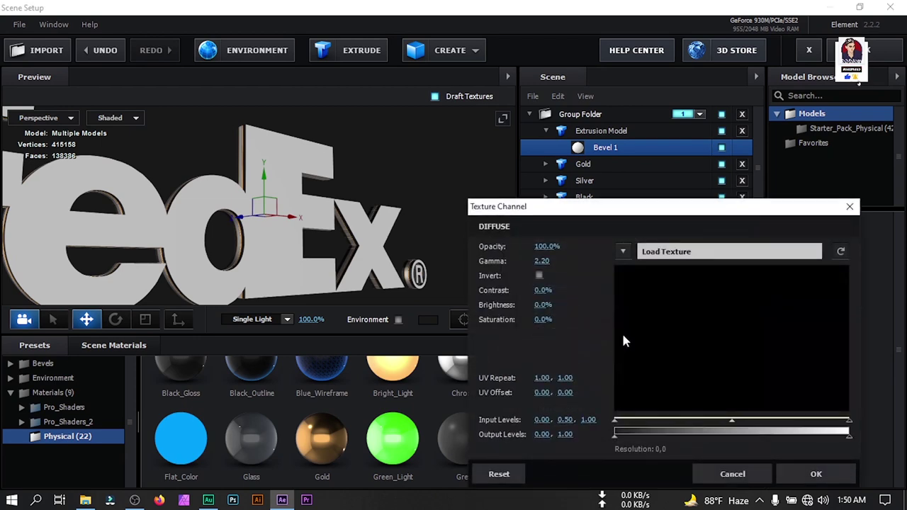
{"action": "left_click", "coordinate": [623, 251]}
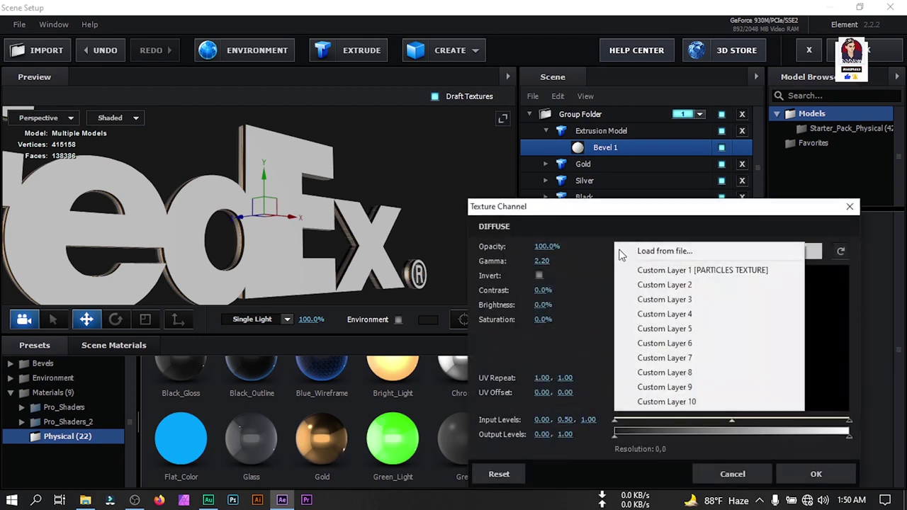
{"action": "left_click", "coordinate": [673, 272]}
{"action": "left_click", "coordinate": [813, 476]}
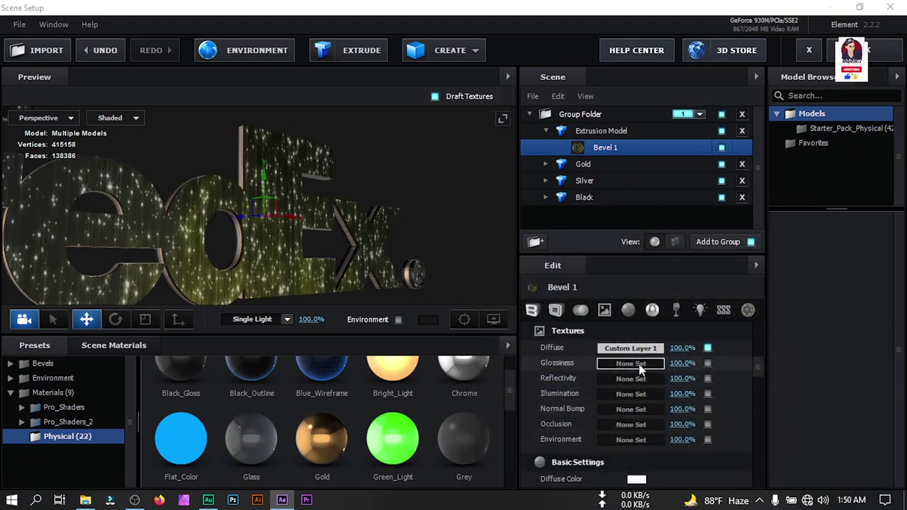
- Assign Custom Layer 1 [PARTICLES TEXTURE] to the Glossiness and Illumination texture channels of the front extrusion's bevel
{"action": "left_click", "coordinate": [640, 367]}
{"action": "left_click", "coordinate": [623, 251]}
{"action": "left_click", "coordinate": [662, 271]}
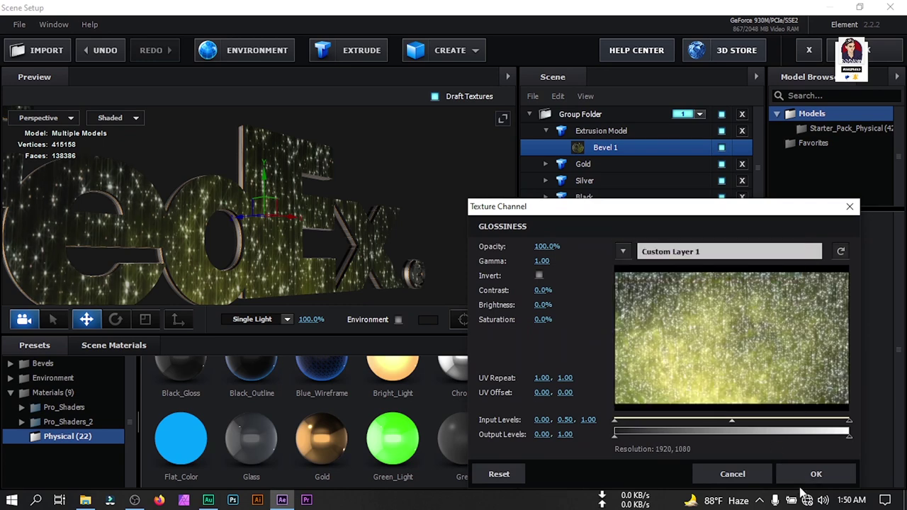
{"action": "left_click", "coordinate": [808, 477]}
{"action": "left_click", "coordinate": [620, 399]}
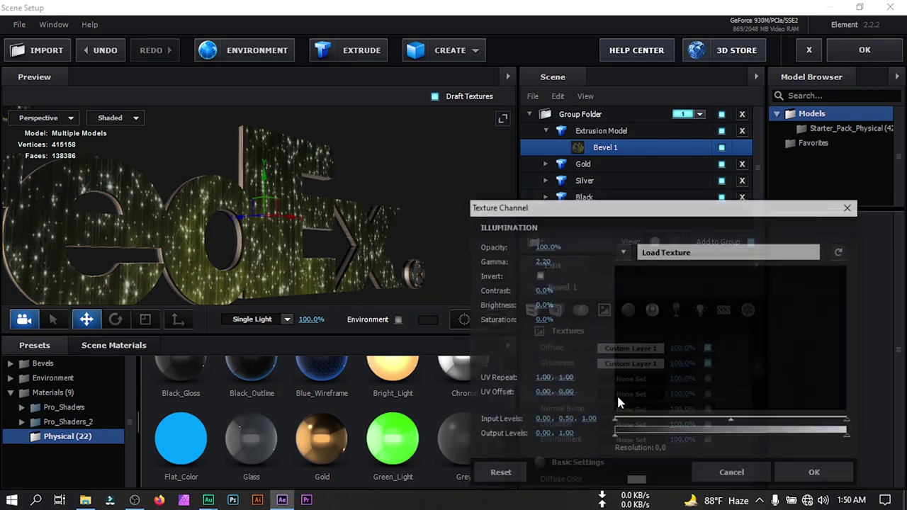
{"action": "left_click", "coordinate": [622, 251]}
{"action": "left_click", "coordinate": [683, 271]}
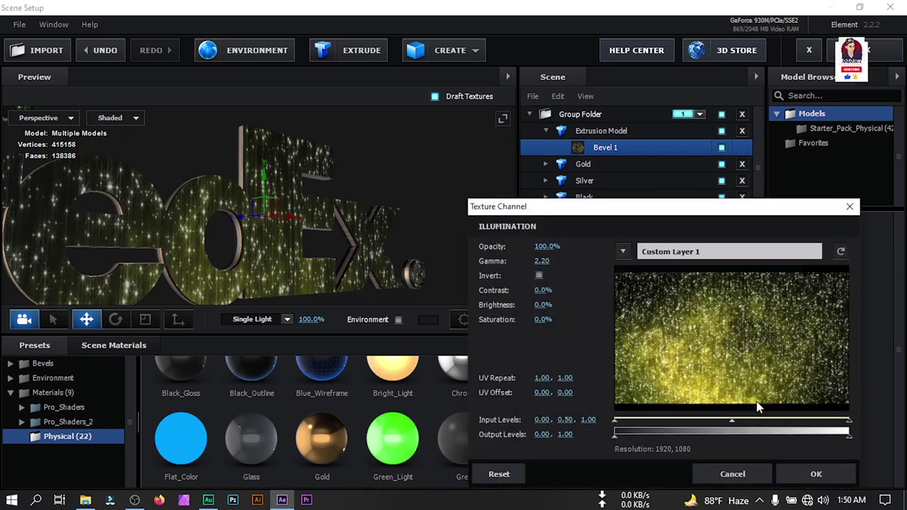
{"action": "left_click", "coordinate": [808, 475]}
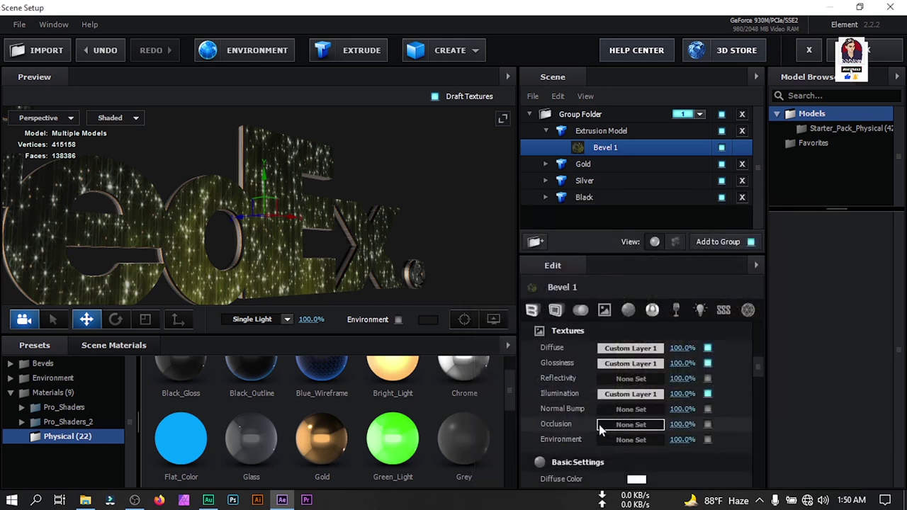
- Assign Custom Layer 1 [PARTICLES TEXTURE] to the Normal Bump channel with an amount of -50%
{"action": "scroll", "coordinate": [582, 410], "scroll_direction": "down", "scroll_amount": 2}
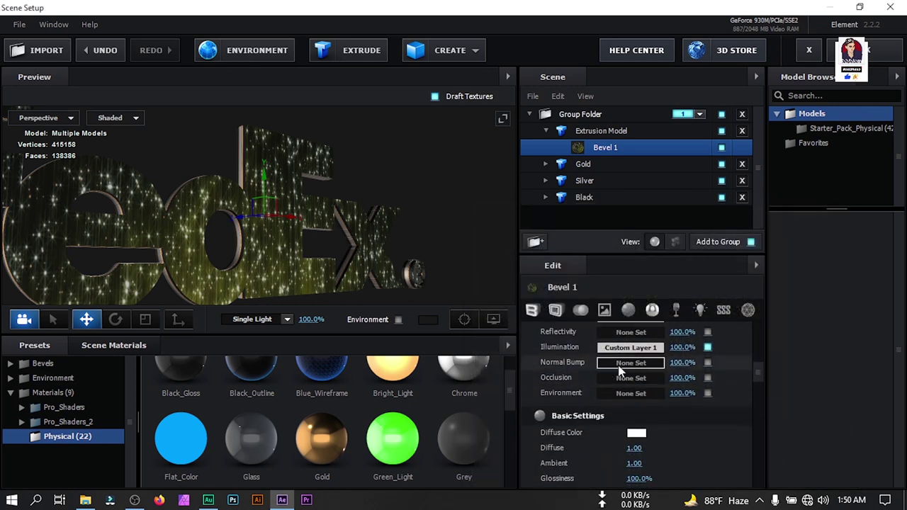
{"action": "left_click", "coordinate": [617, 362]}
{"action": "left_click", "coordinate": [621, 251]}
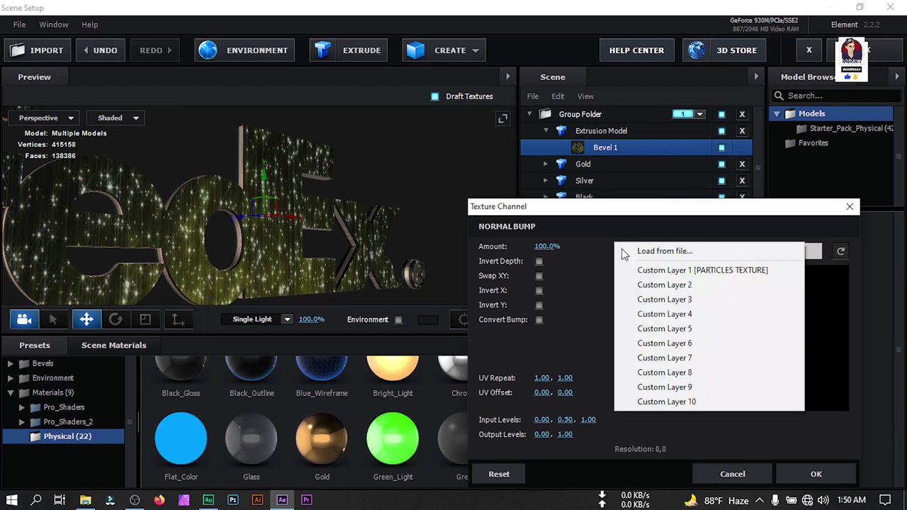
{"action": "left_click", "coordinate": [682, 270]}
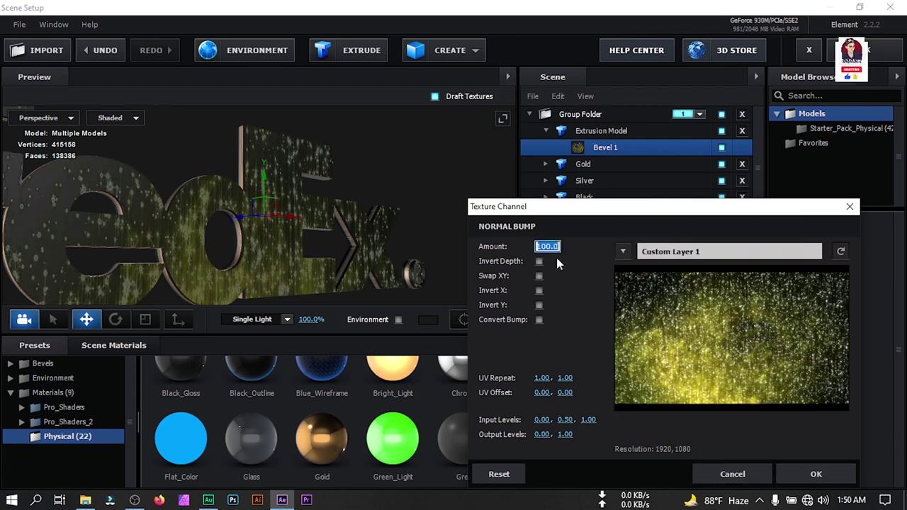
{"action": "type", "text": "-50"}
{"action": "key", "text": "Return"}
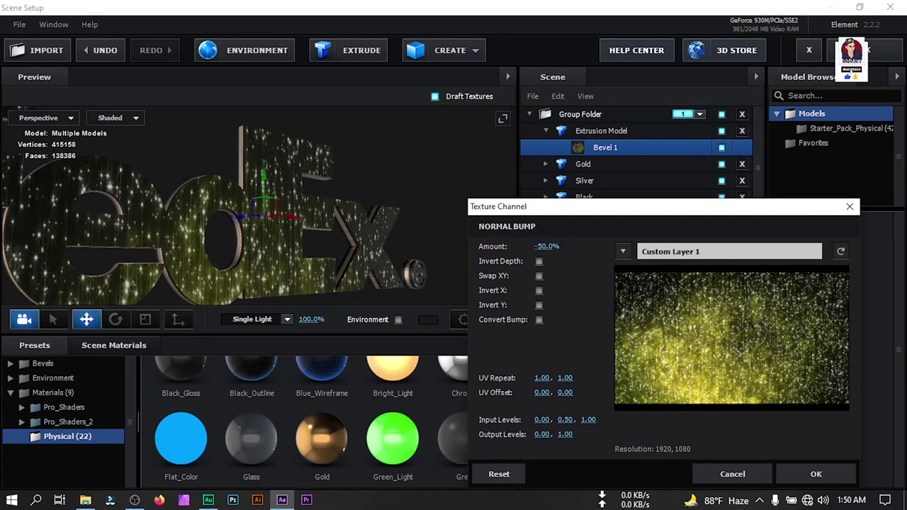
{"action": "left_click", "coordinate": [794, 475]}
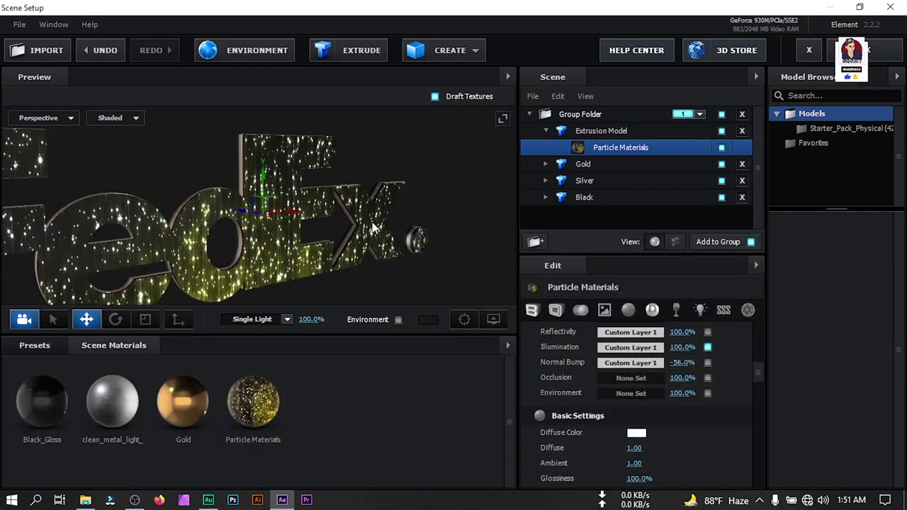
- Switch the preview lighting to Cinema and view the particle-textured logo from different angles
{"action": "left_click_drag", "start_coordinate": [372, 228], "coordinate": [228, 262]}
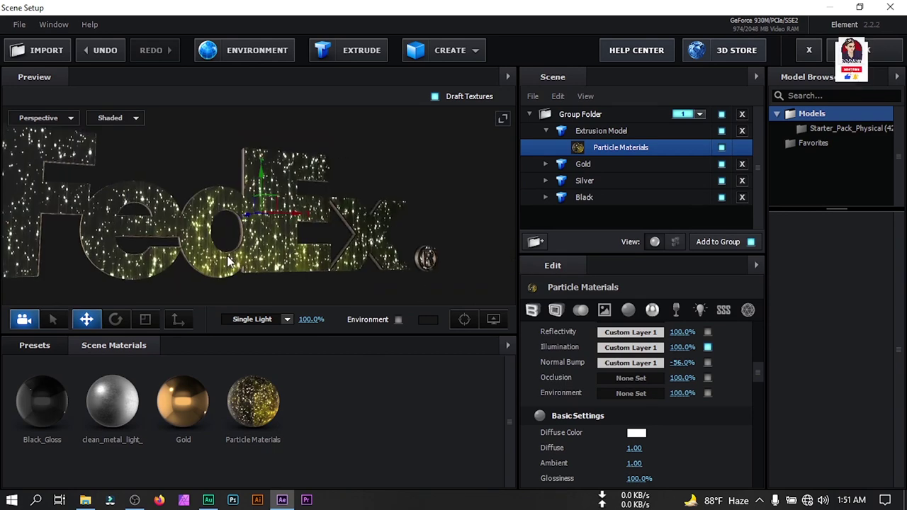
{"action": "left_click", "coordinate": [289, 320]}
{"action": "left_click", "coordinate": [258, 159]}
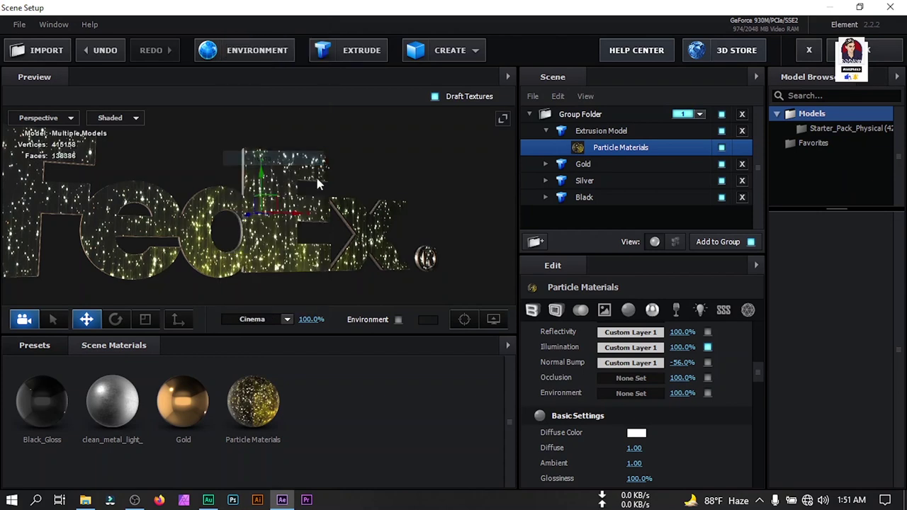
{"action": "left_click_drag", "start_coordinate": [379, 204], "coordinate": [341, 195]}
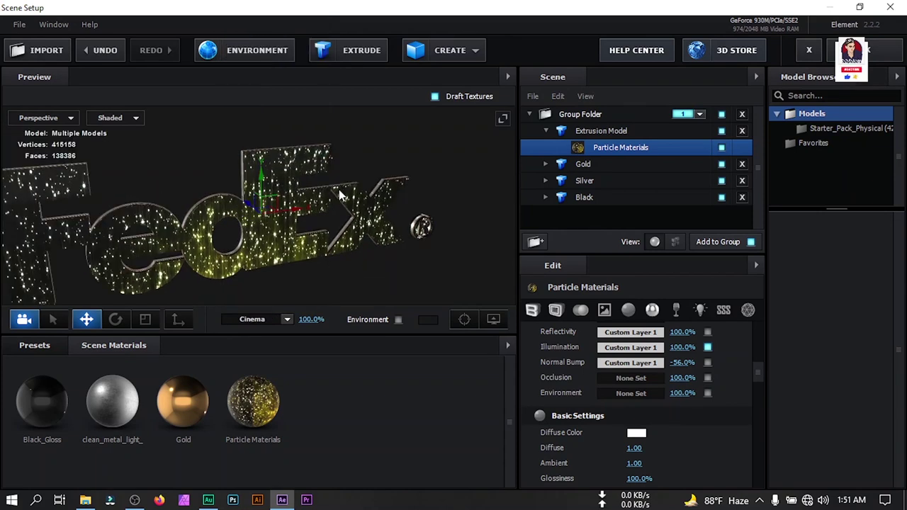
- Add a plane model to the scene and set its size to 80 by 80
{"action": "left_click", "coordinate": [477, 51]}
{"action": "left_click", "coordinate": [620, 83]}
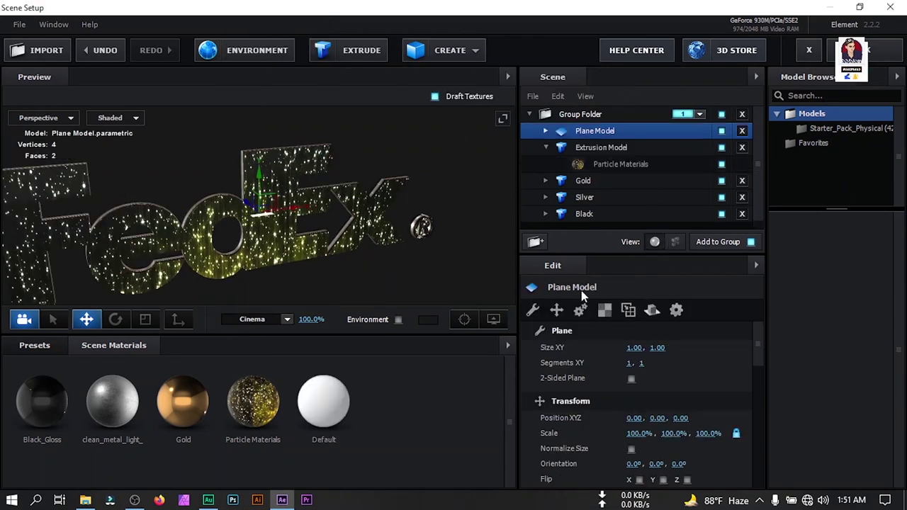
{"action": "left_click", "coordinate": [631, 348]}
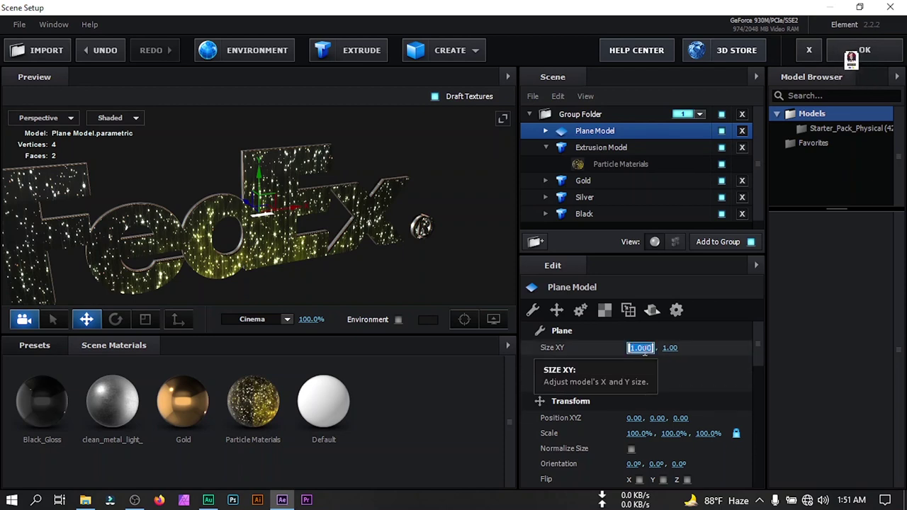
{"action": "type", "text": "80"}
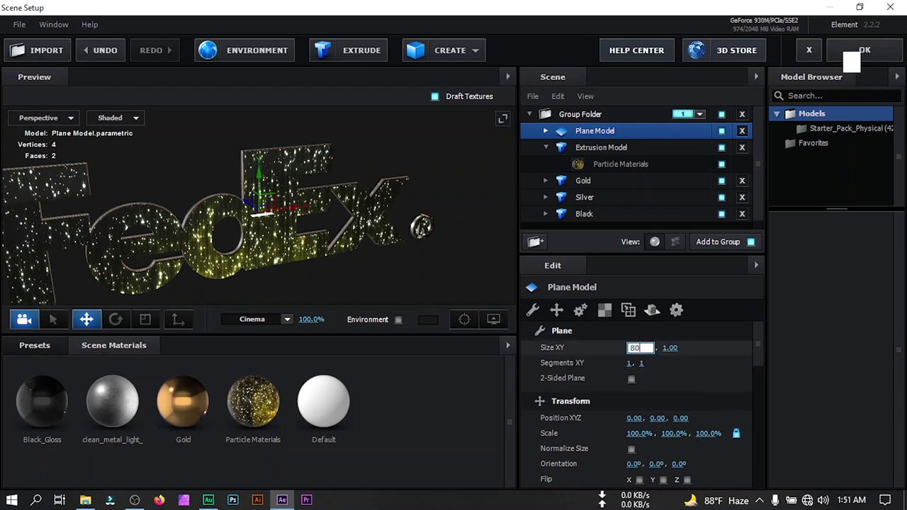
{"action": "key", "text": "Return"}
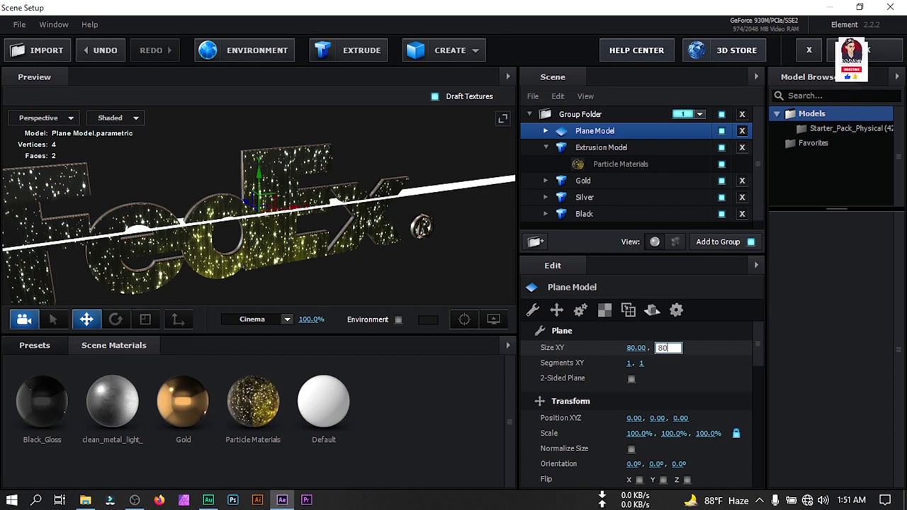
{"action": "type", "text": "80"}
{"action": "key", "text": "Return"}
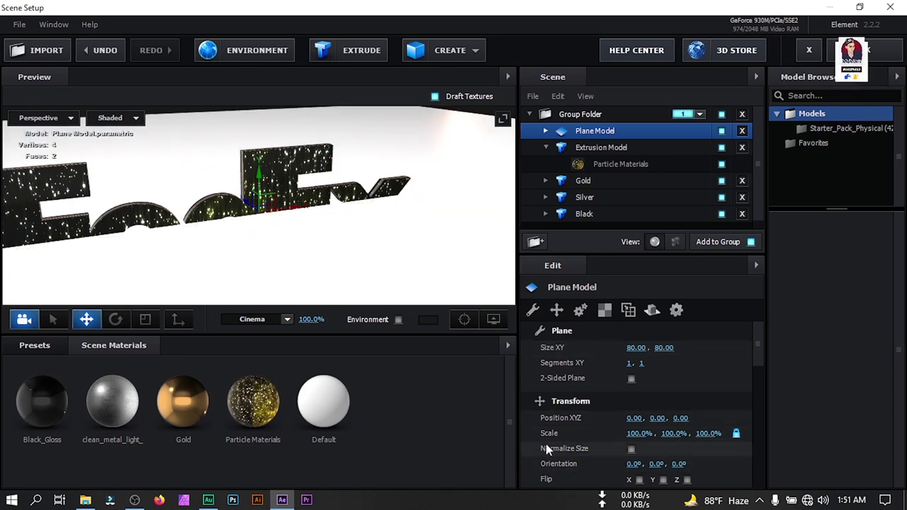
- Set the plane's X orientation to -90° so it stands parallel behind the logo
{"action": "left_click", "coordinate": [636, 464]}
{"action": "type", "text": "-90"}
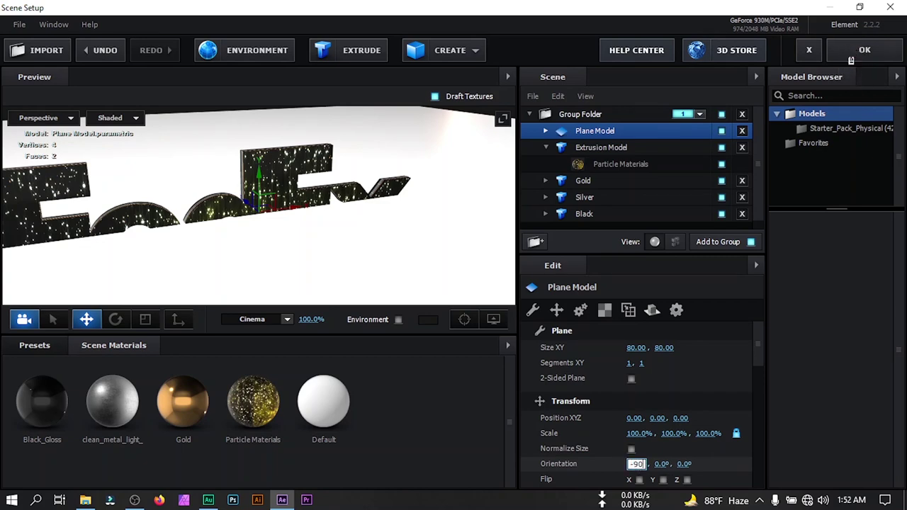
{"action": "key", "text": "Return"}
{"action": "left_click_drag", "start_coordinate": [361, 183], "coordinate": [357, 229]}
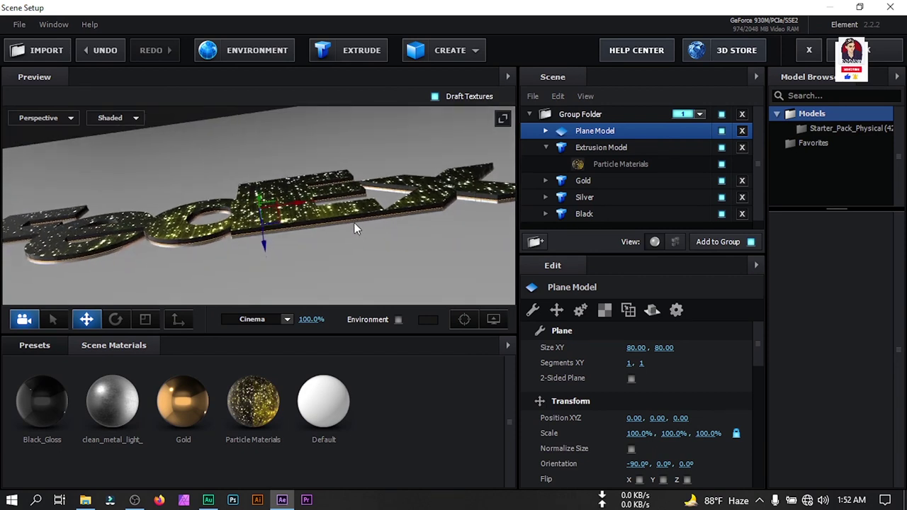
- Apply the metal_black_chips material from the Pro_Shaders_2 Metal presets to the plane
{"action": "left_click", "coordinate": [43, 350]}
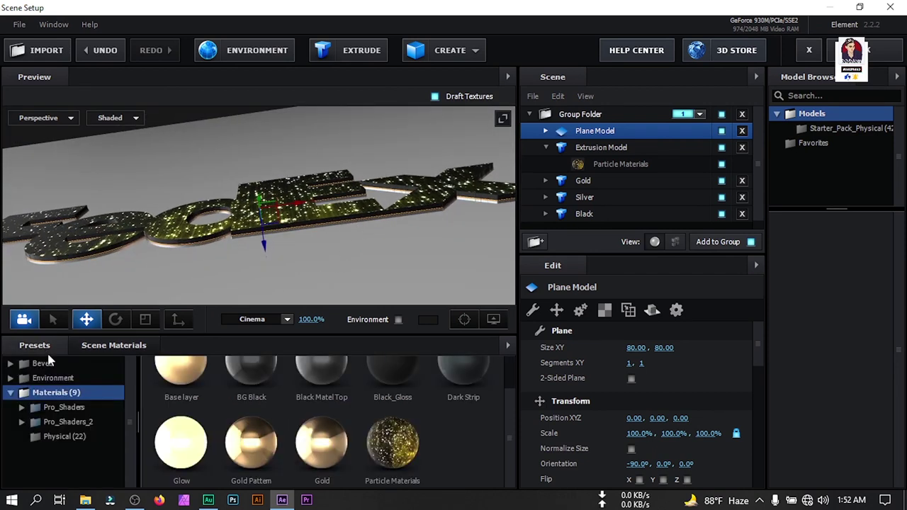
{"action": "double_click", "coordinate": [54, 394]}
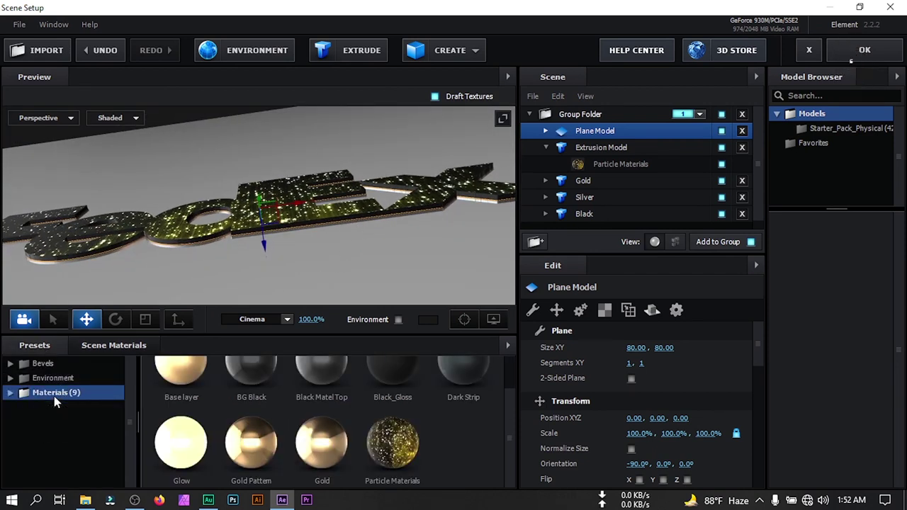
{"action": "double_click", "coordinate": [56, 393]}
{"action": "double_click", "coordinate": [61, 419]}
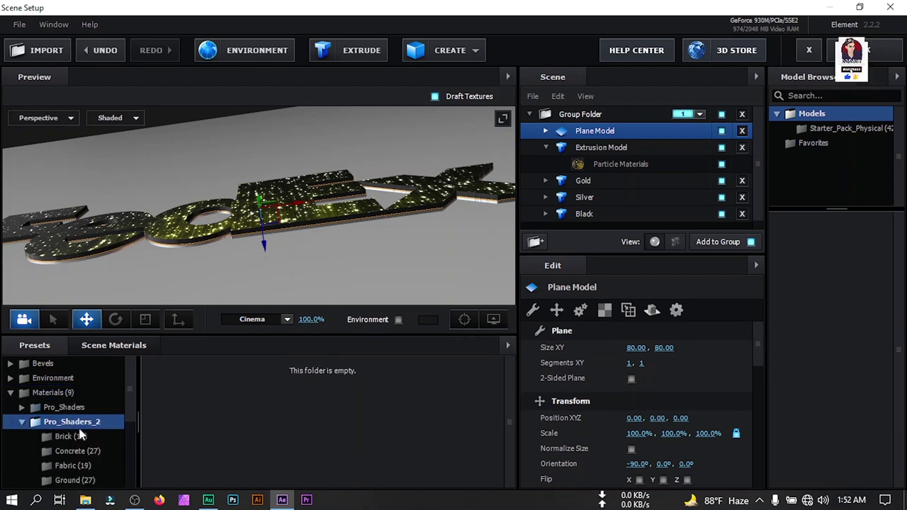
{"action": "scroll", "coordinate": [81, 439], "scroll_direction": "down", "scroll_amount": 3}
{"action": "left_click", "coordinate": [77, 404]}
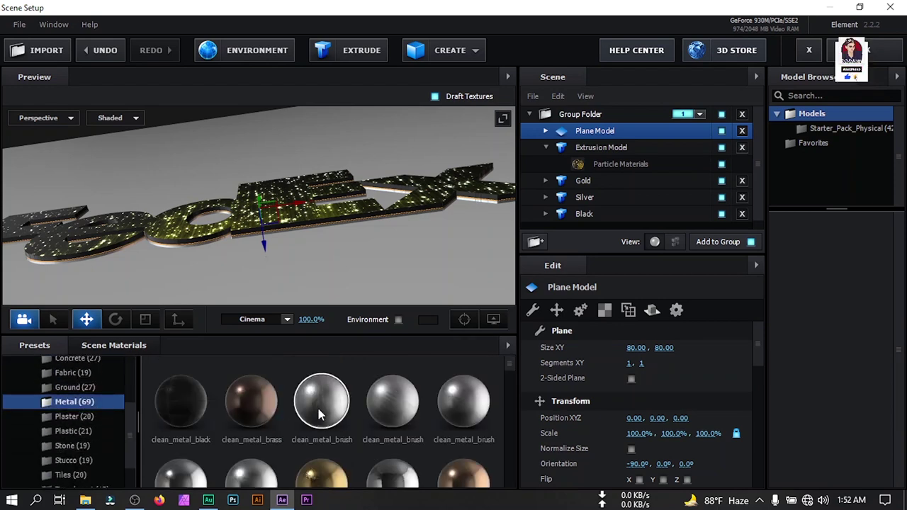
{"action": "scroll", "coordinate": [330, 429], "scroll_direction": "down", "scroll_amount": 1}
{"action": "scroll", "coordinate": [332, 431], "scroll_direction": "down", "scroll_amount": 2}
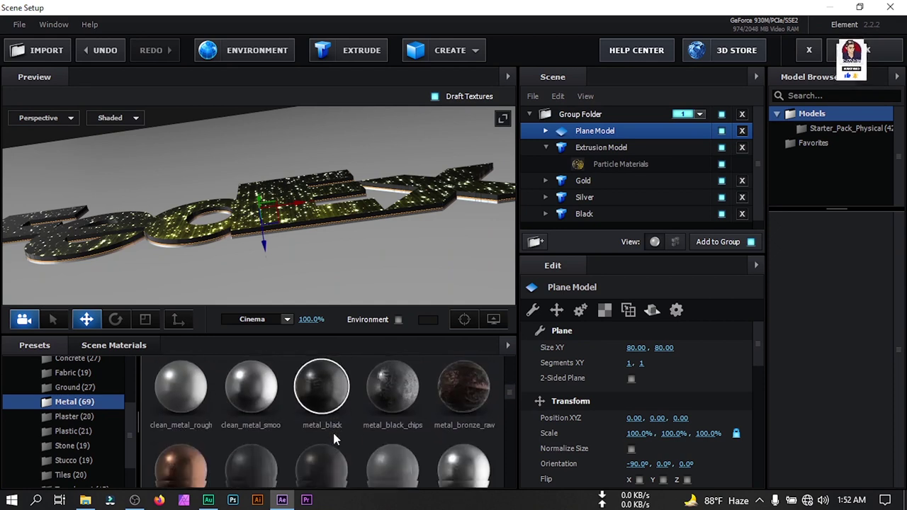
{"action": "left_click_drag", "start_coordinate": [399, 383], "coordinate": [602, 131]}
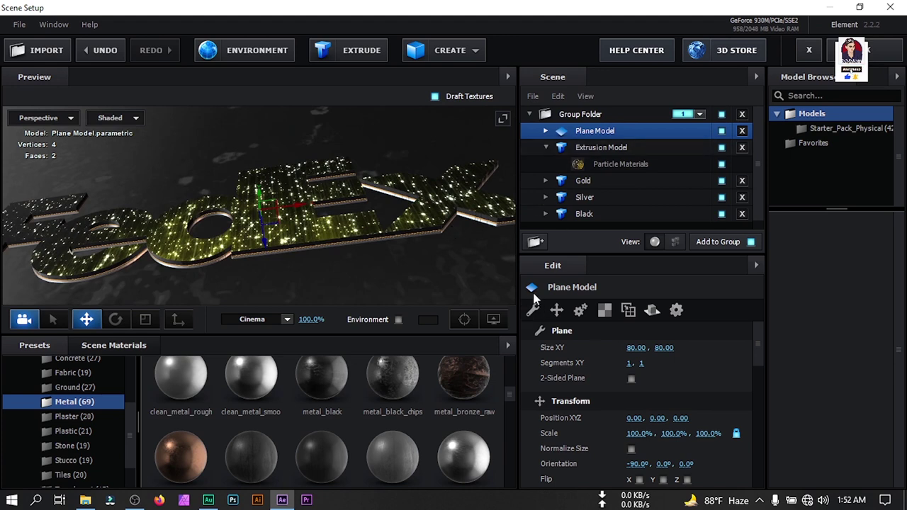
- Set the plane's UV Repeat to 10 by 10 and shift the plane slightly along its depth axis behind the logo
{"action": "scroll", "coordinate": [618, 372], "scroll_direction": "down", "scroll_amount": 8}
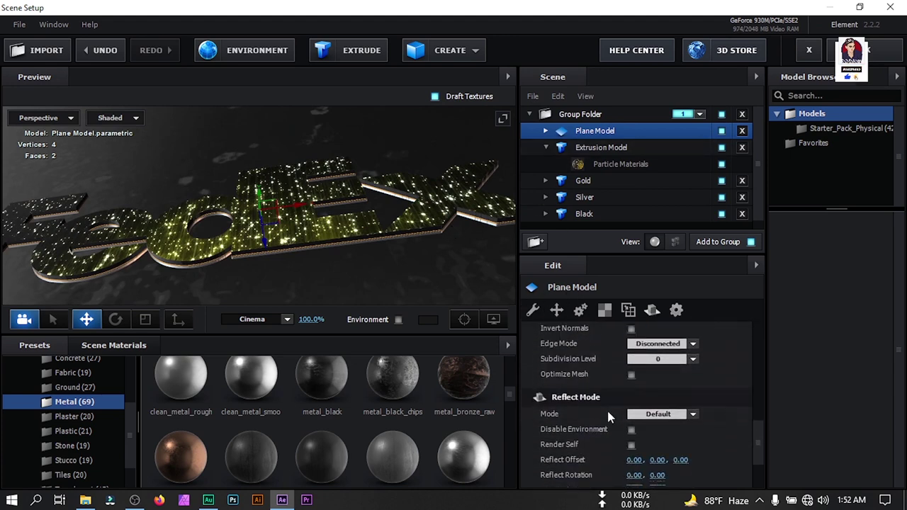
{"action": "scroll", "coordinate": [609, 408], "scroll_direction": "up", "scroll_amount": 3}
{"action": "left_click", "coordinate": [630, 342]}
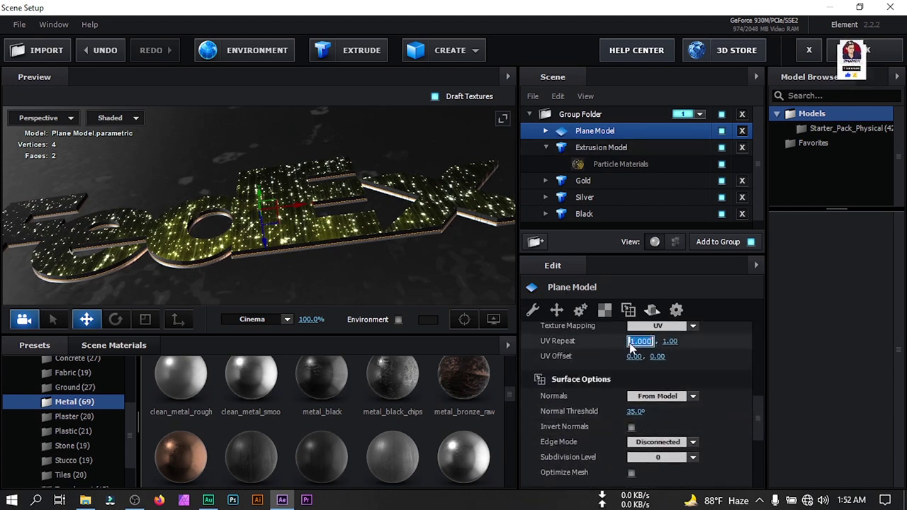
{"action": "type", "text": "10"}
{"action": "key", "text": "Return"}
{"action": "type", "text": "10"}
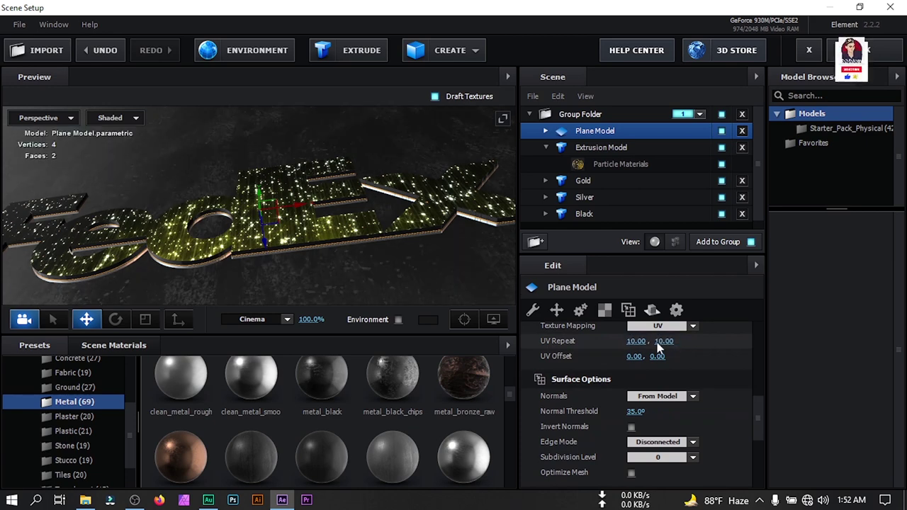
{"action": "key", "text": "Return"}
{"action": "left_click_drag", "start_coordinate": [319, 212], "coordinate": [327, 253]}
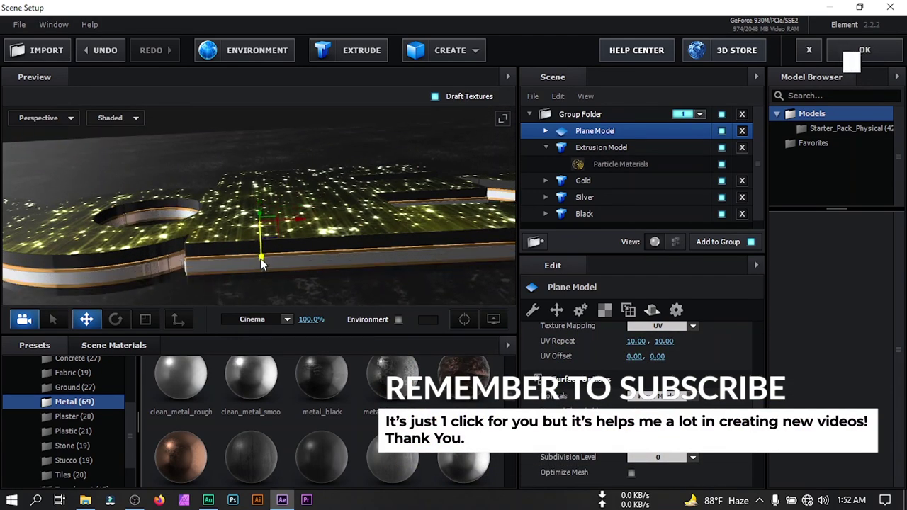
{"action": "left_click_drag", "start_coordinate": [325, 262], "coordinate": [322, 251]}
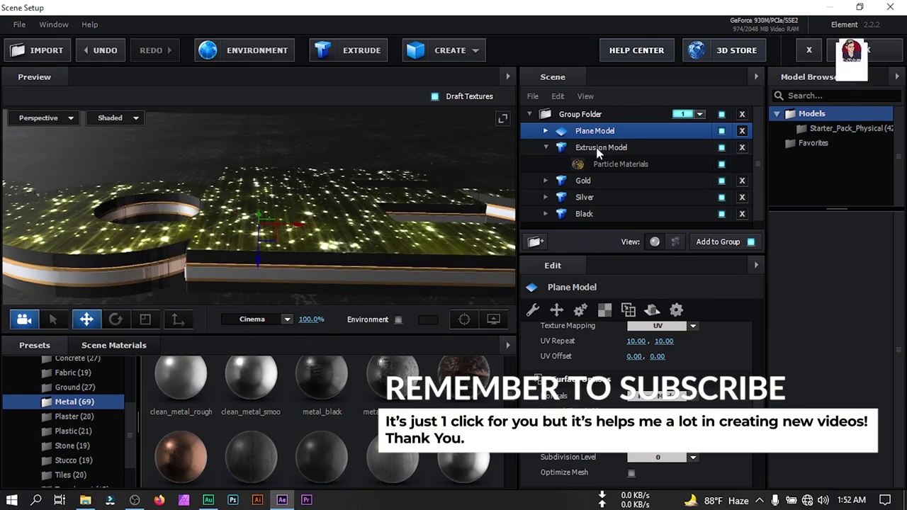
- Rename the particle-textured extrusion as Particle and the plane model as Floor
{"action": "double_click", "coordinate": [596, 148]}
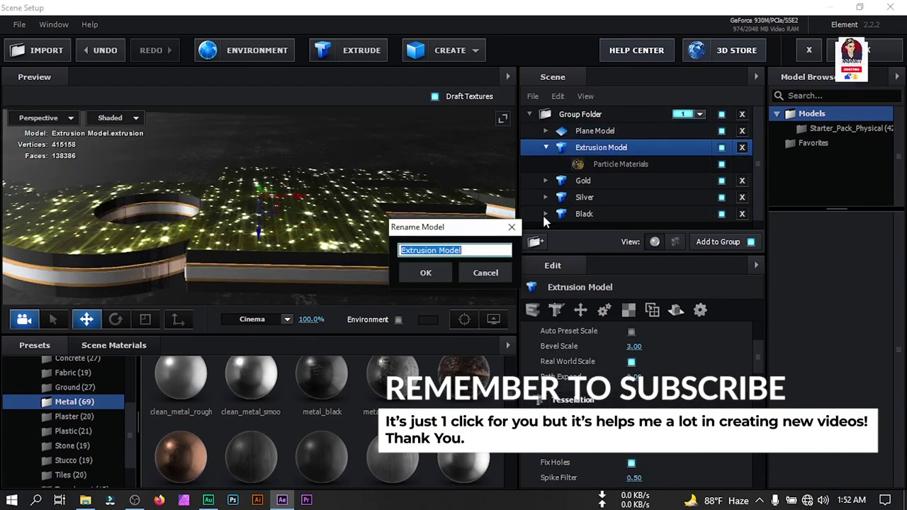
{"action": "type", "text": "Particle"}
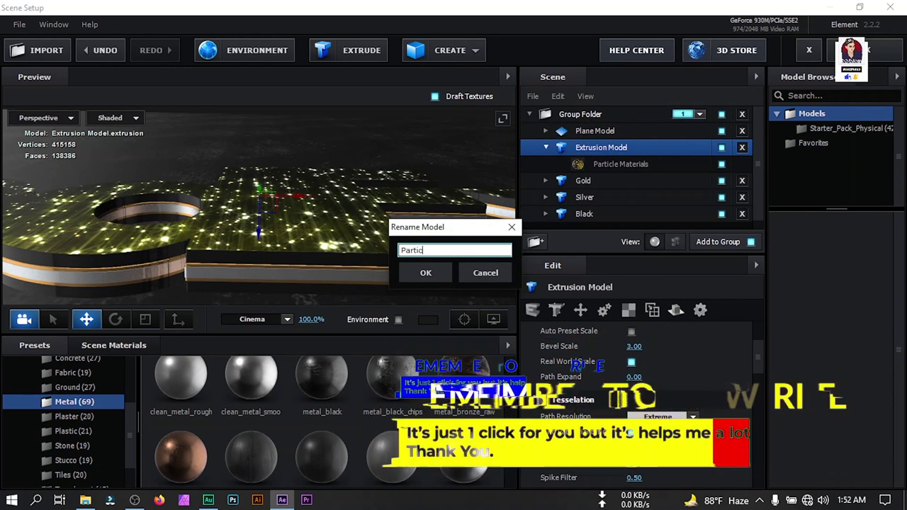
{"action": "key", "text": "Return"}
{"action": "double_click", "coordinate": [613, 135]}
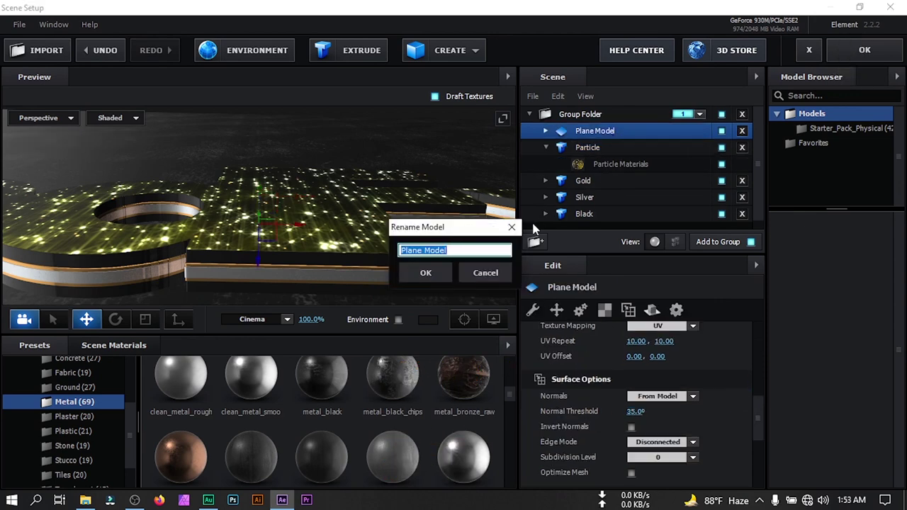
{"action": "type", "text": "Floor"}
{"action": "key", "text": "Return"}
{"action": "left_click", "coordinate": [588, 147]}
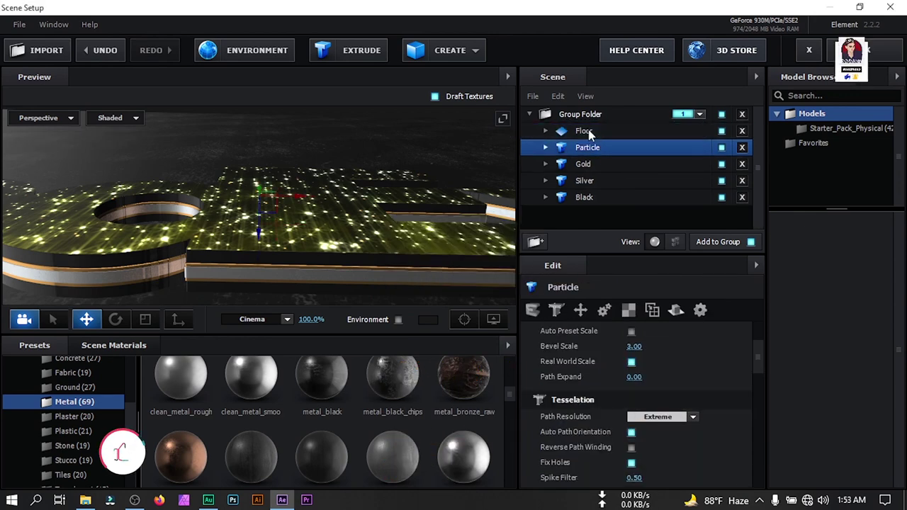
- Set the Floor model's reflect mode to Mirror Surface and view the result from another angle
{"action": "left_click", "coordinate": [585, 131]}
{"action": "right_click", "coordinate": [588, 135]}
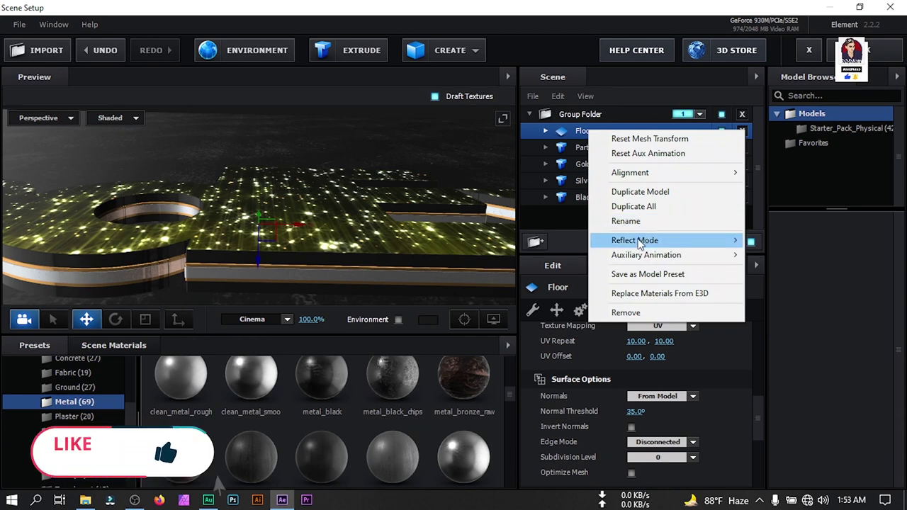
{"action": "mouse_move", "coordinate": [662, 240]}
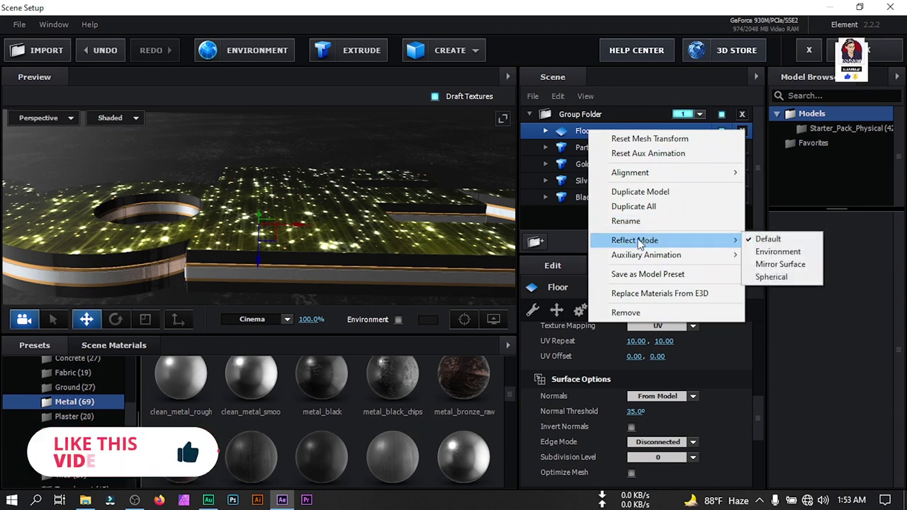
{"action": "left_click", "coordinate": [780, 264]}
{"action": "left_click_drag", "start_coordinate": [423, 214], "coordinate": [407, 225]}
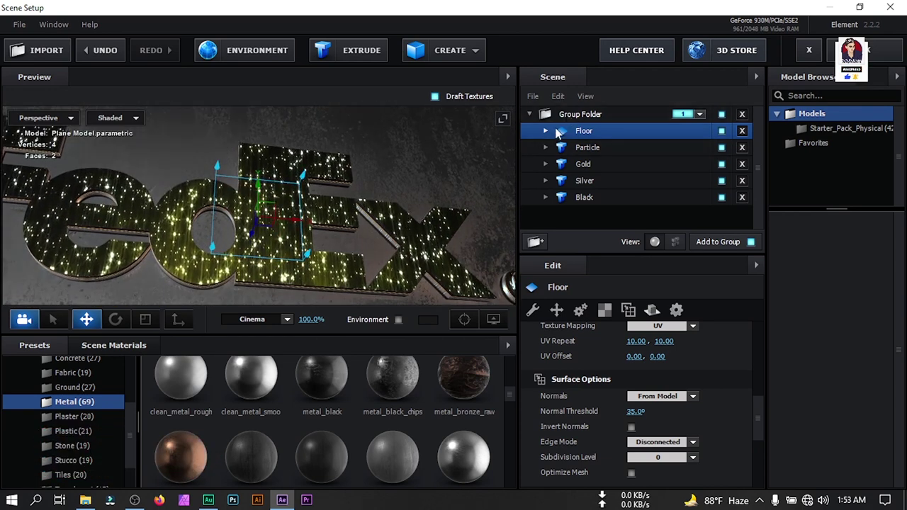
- Enable Matte Shadow and Matte Reflection on the Floor's metal_black_chips material
{"action": "left_click", "coordinate": [546, 132]}
{"action": "left_click", "coordinate": [620, 150]}
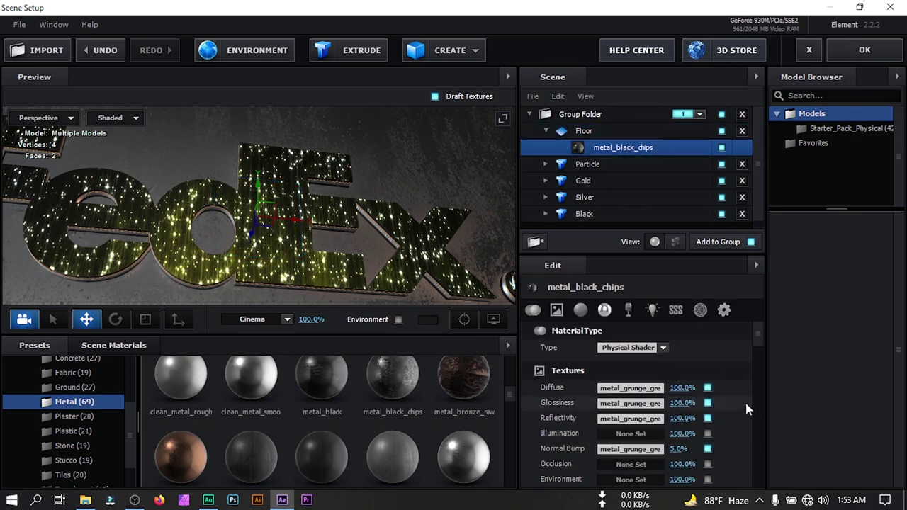
{"action": "scroll", "coordinate": [745, 401], "scroll_direction": "down", "scroll_amount": 10}
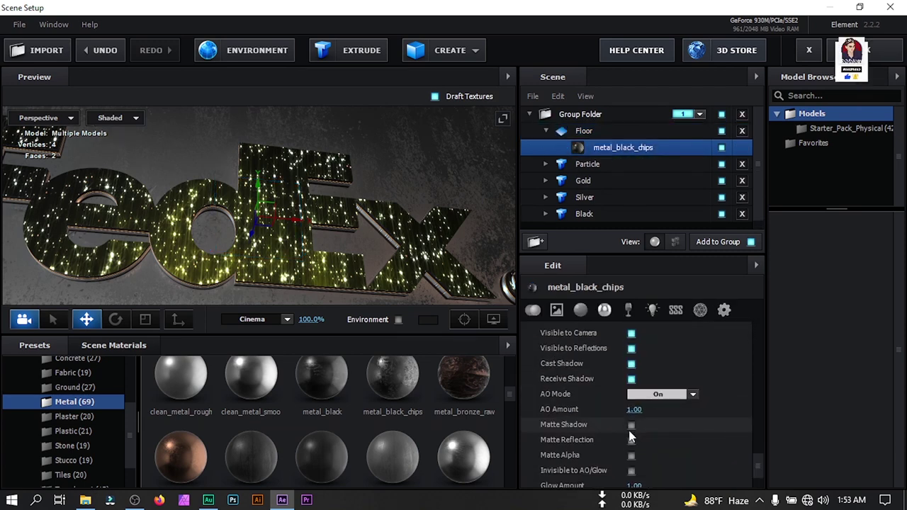
{"action": "left_click", "coordinate": [631, 426]}
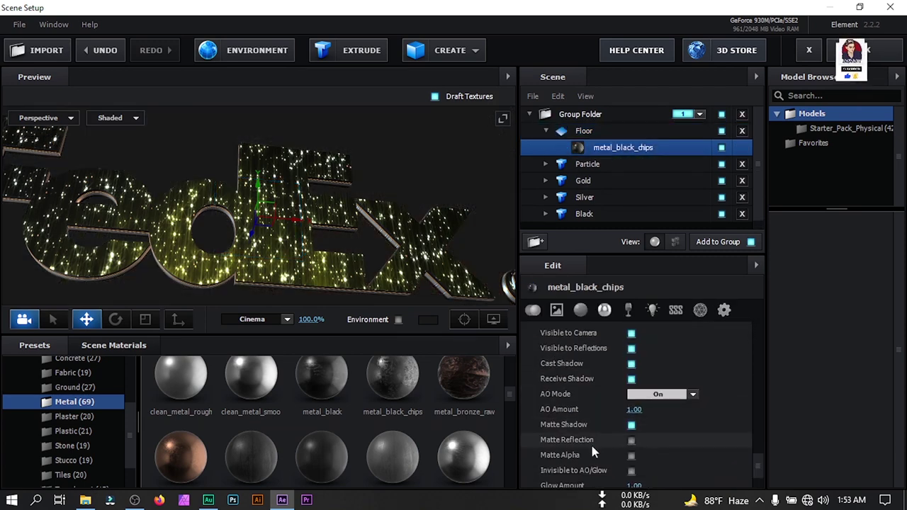
{"action": "left_click", "coordinate": [631, 440]}
{"action": "mouse_move", "coordinate": [411, 214]}
{"action": "left_mouse_down"}
{"action": "mouse_move", "coordinate": [391, 201]}
{"action": "mouse_move", "coordinate": [426, 243]}
{"action": "mouse_move", "coordinate": [440, 238]}
{"action": "mouse_move", "coordinate": [418, 227]}
{"action": "left_mouse_up"}
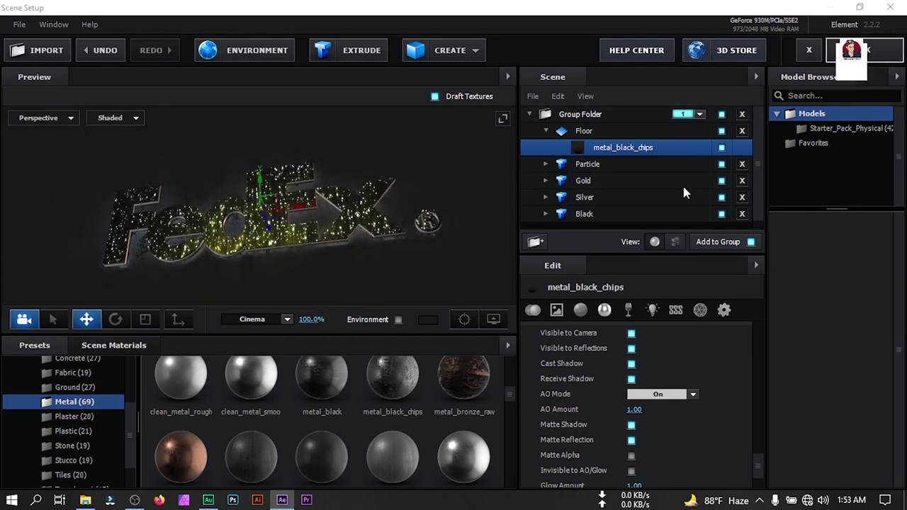
- Accept the Element 3D scene and add a two-node camera with the 24mm preset to the mian composition
{"action": "left_click", "coordinate": [866, 51]}
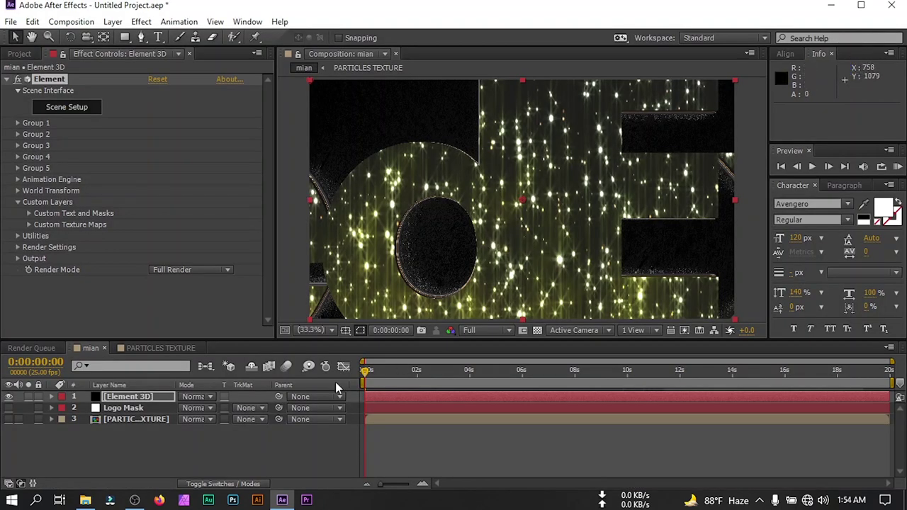
{"action": "right_click", "coordinate": [126, 448]}
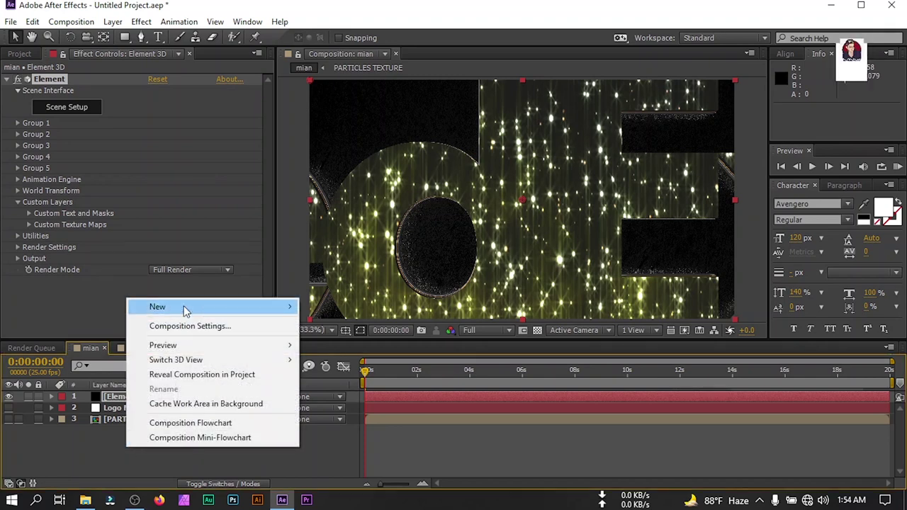
{"action": "mouse_move", "coordinate": [241, 309]}
{"action": "left_click", "coordinate": [360, 370]}
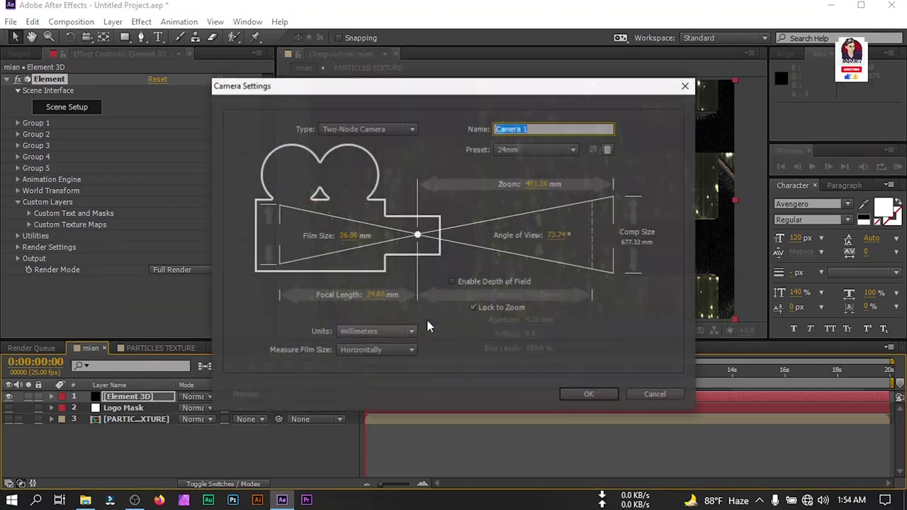
{"action": "left_click", "coordinate": [588, 394]}
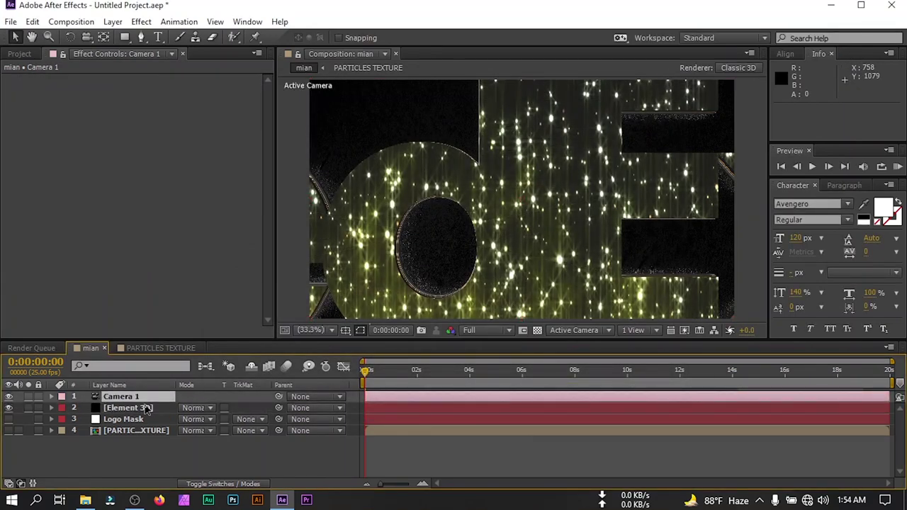
- Dolly the camera back along Z until the whole FedEx logo fits in the frame
{"action": "left_click_drag", "start_coordinate": [87, 37], "coordinate": [135, 80]}
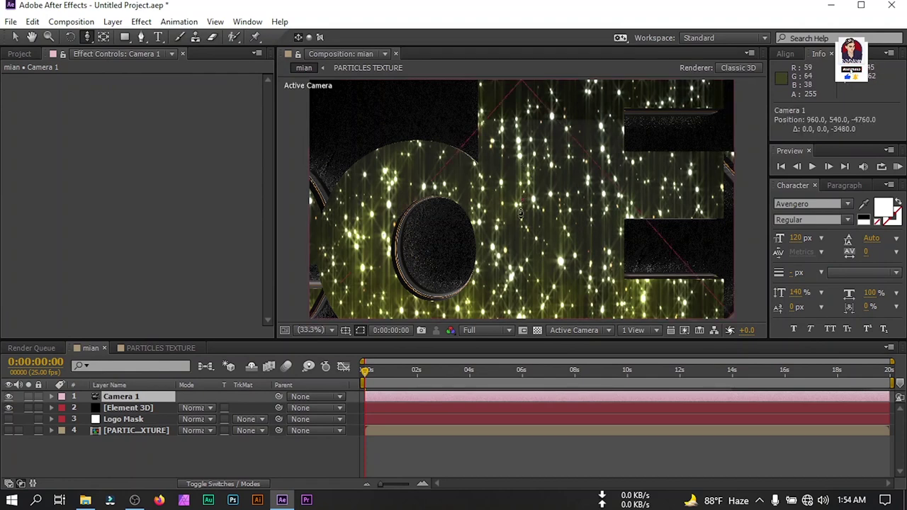
{"action": "left_click_drag", "start_coordinate": [519, 224], "coordinate": [455, 219]}
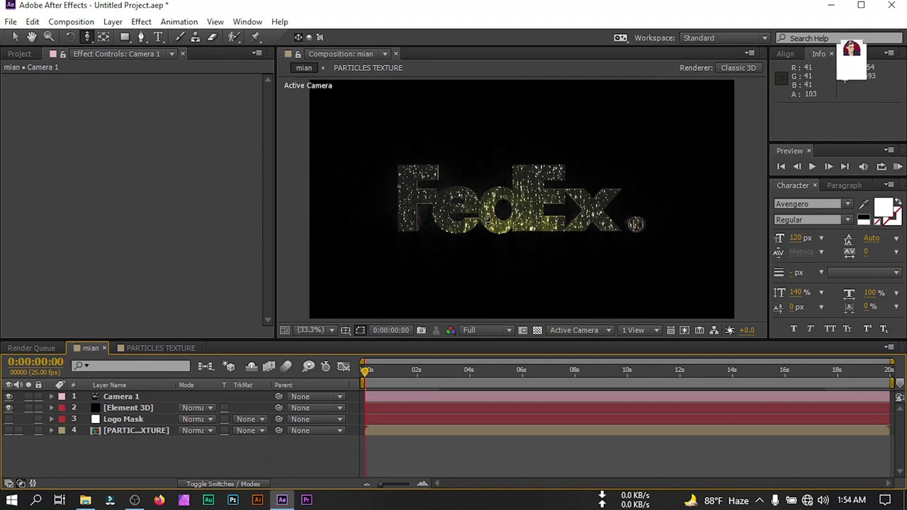
- Show Camera 1's Point of Interest and Position, and orbit and dolly it to a tilted close-up of the logo
{"action": "left_click", "coordinate": [121, 397]}
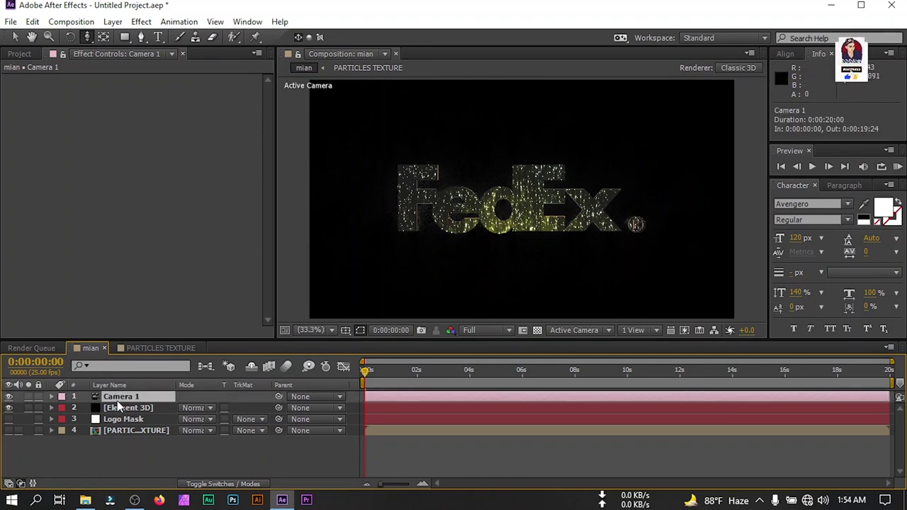
{"action": "key", "text": "p"}
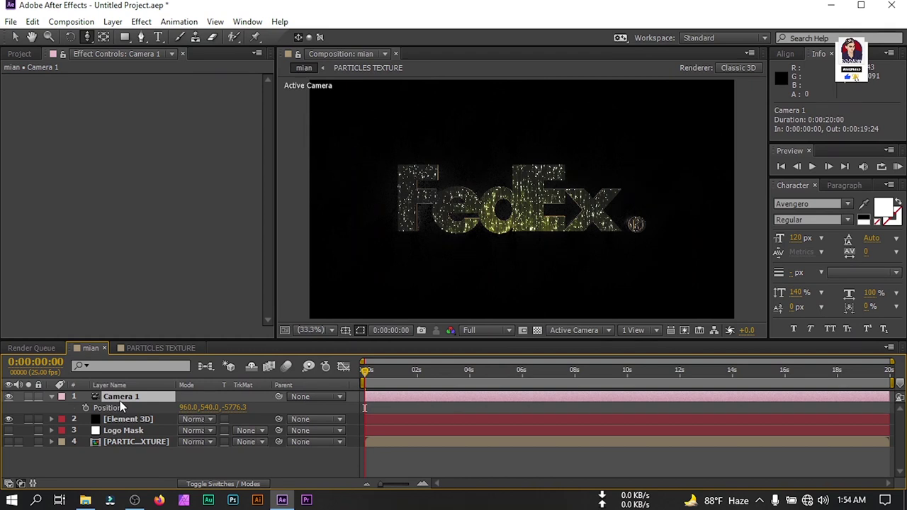
{"action": "key", "text": "shift+a"}
{"action": "left_click", "coordinate": [87, 37]}
{"action": "left_click", "coordinate": [141, 51]}
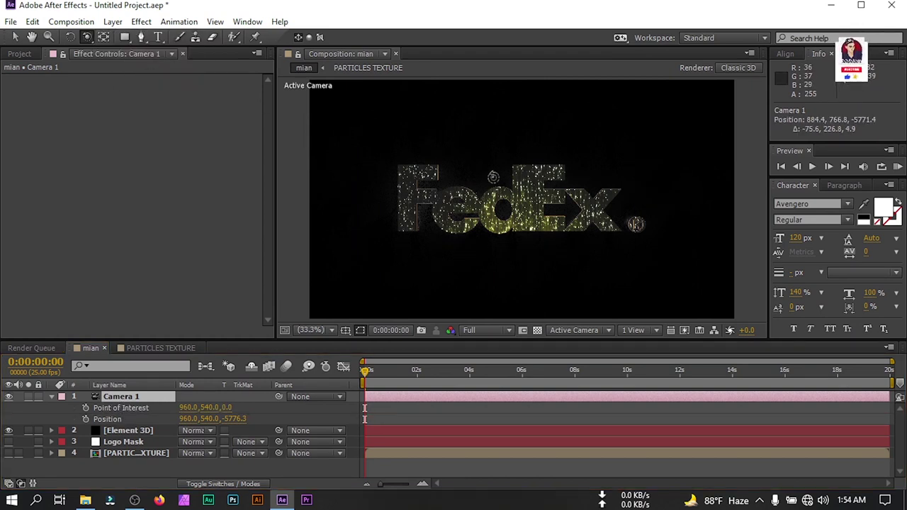
{"action": "left_click_drag", "start_coordinate": [493, 177], "coordinate": [488, 152]}
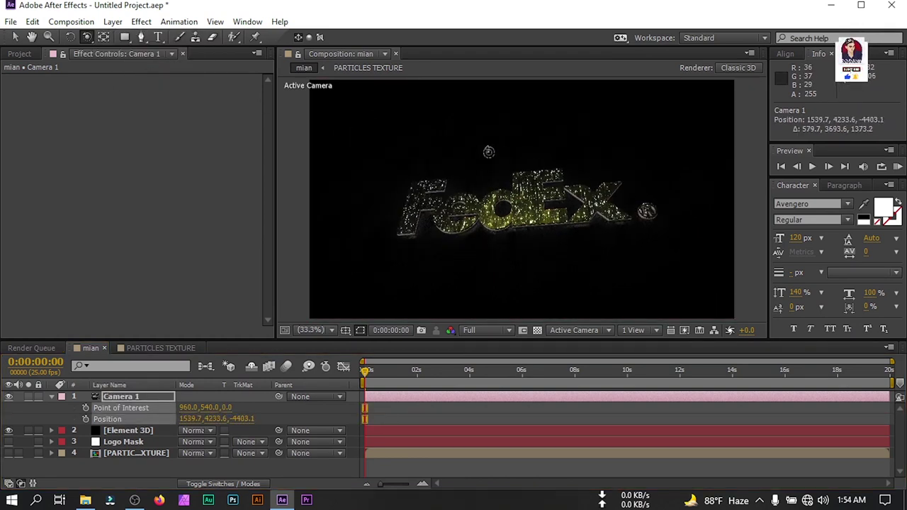
{"action": "scroll", "coordinate": [488, 151], "scroll_direction": "up", "scroll_amount": 5}
- Add the Dramatic lighting preset in the Element 3D layer's render settings
{"action": "left_click", "coordinate": [129, 431]}
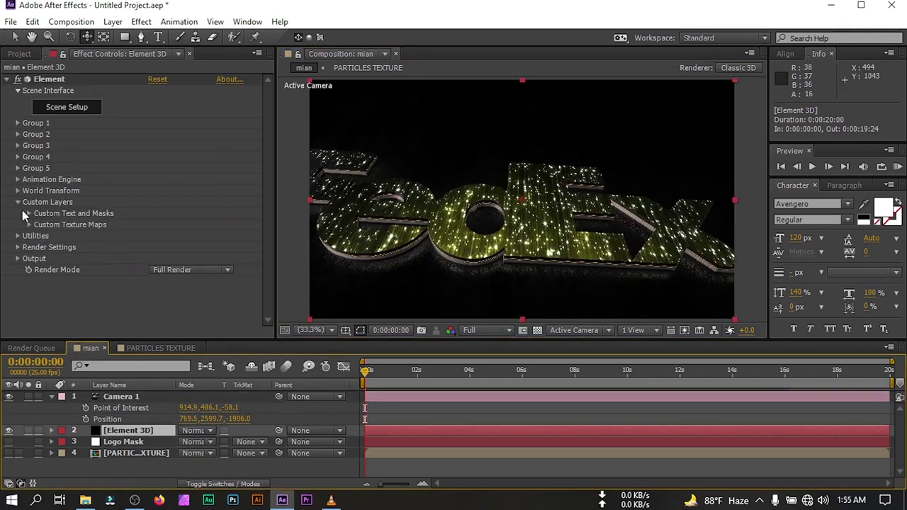
{"action": "left_click", "coordinate": [19, 246]}
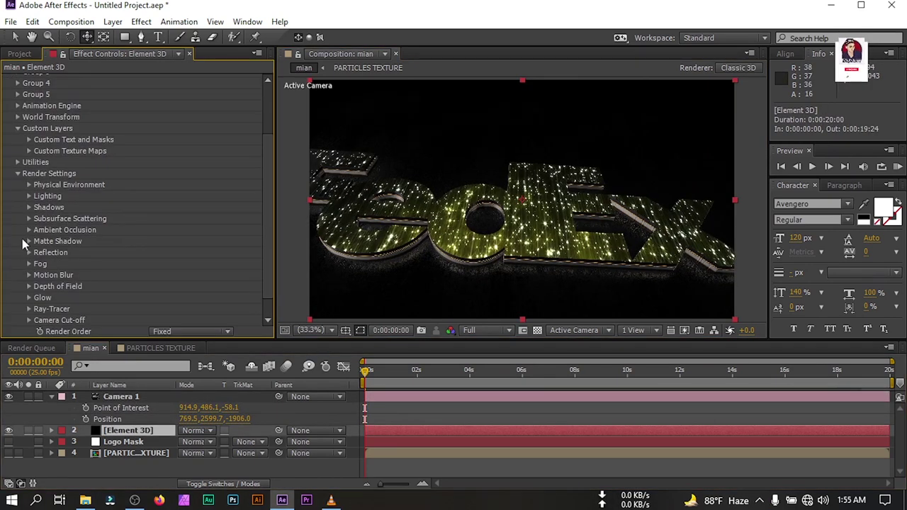
{"action": "left_click", "coordinate": [28, 197]}
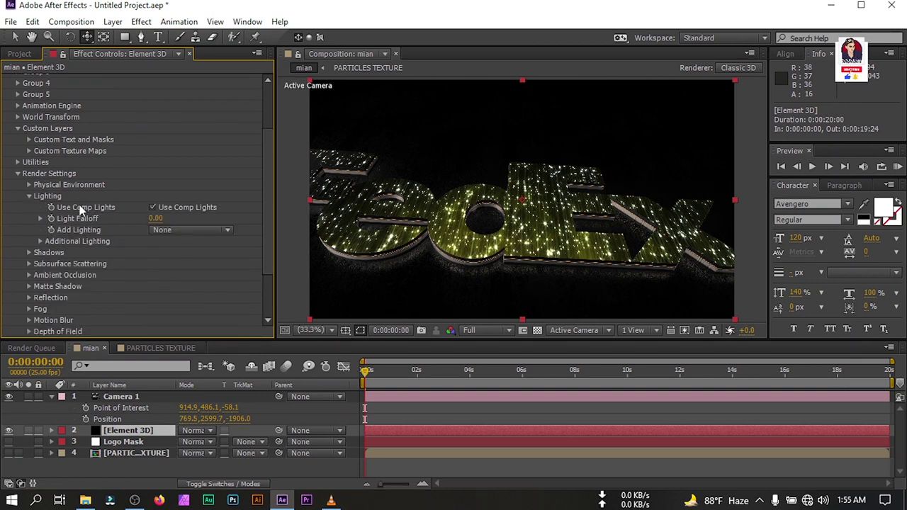
{"action": "left_click", "coordinate": [178, 231]}
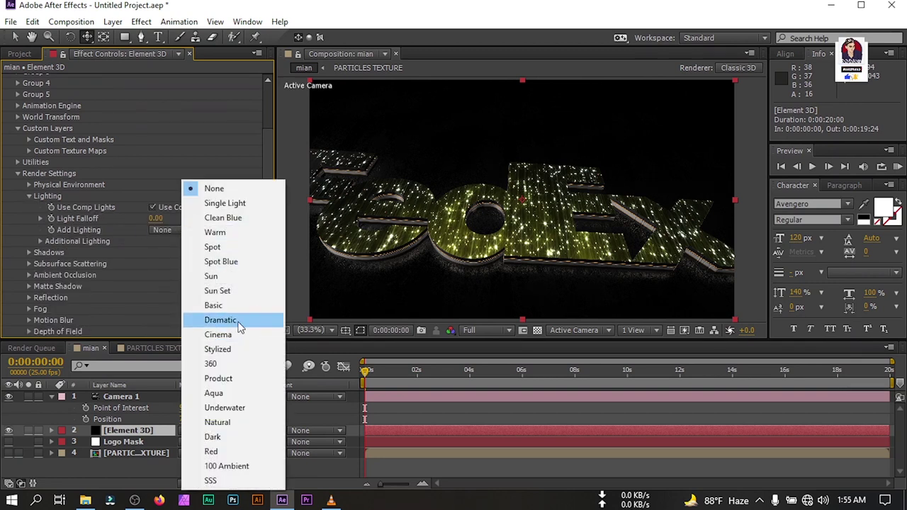
{"action": "left_click", "coordinate": [236, 322]}
{"action": "left_click", "coordinate": [28, 196]}
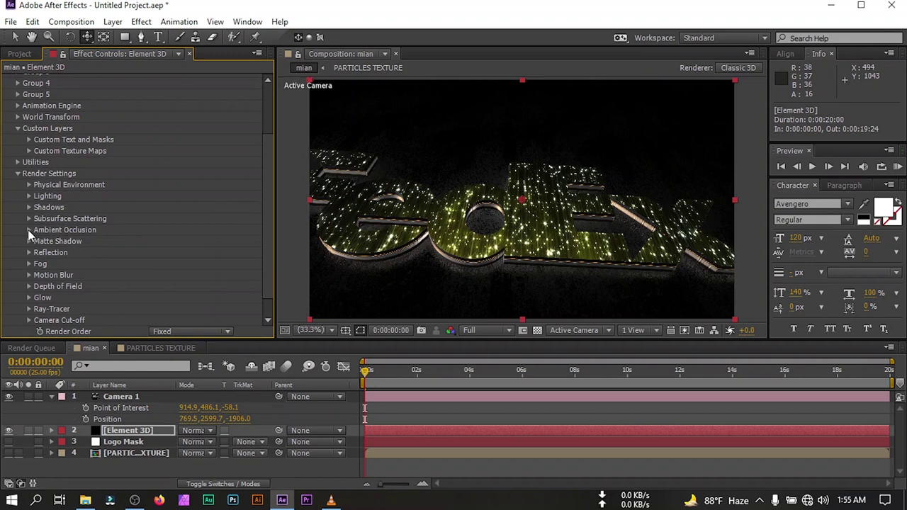
- Enable ambient occlusion in the Element effect and set the SSAO radius to 10
{"action": "left_click", "coordinate": [28, 229]}
{"action": "left_click", "coordinate": [152, 173]}
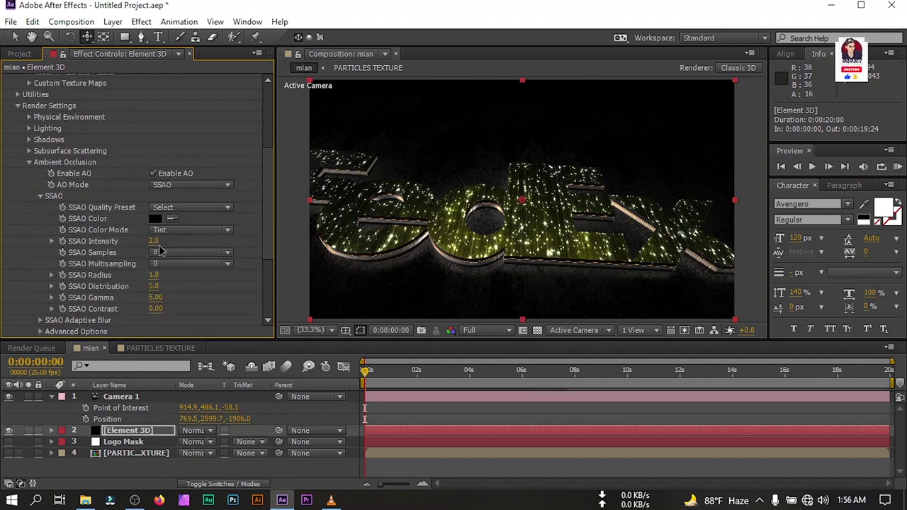
{"action": "left_click", "coordinate": [154, 275]}
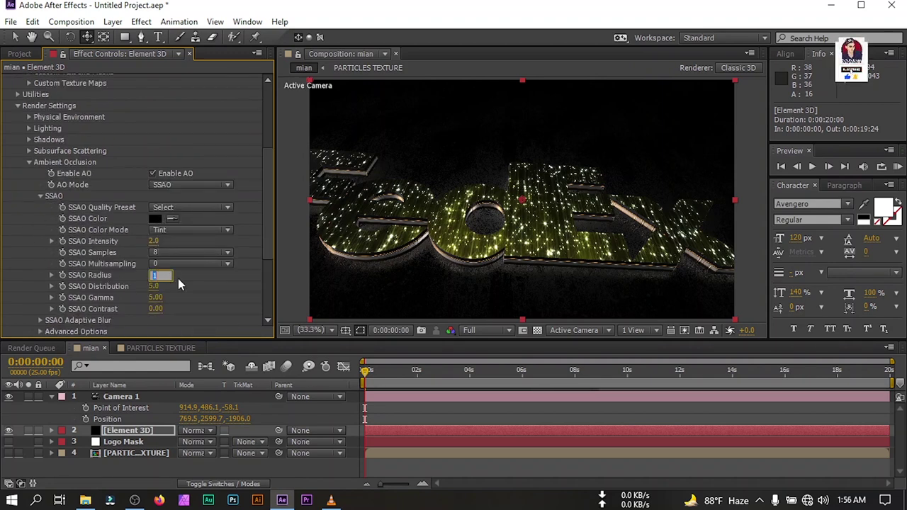
{"action": "type", "text": "5"}
{"action": "key", "text": "Tab"}
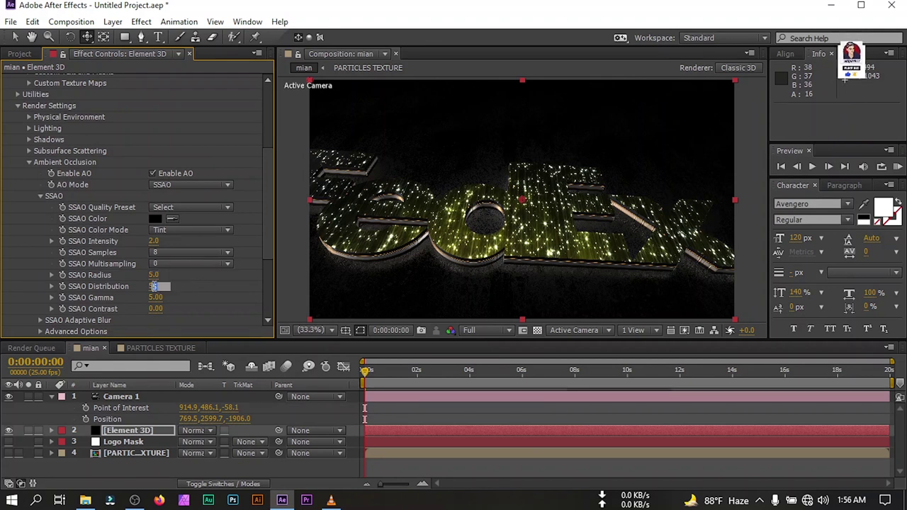
{"action": "left_click", "coordinate": [155, 275]}
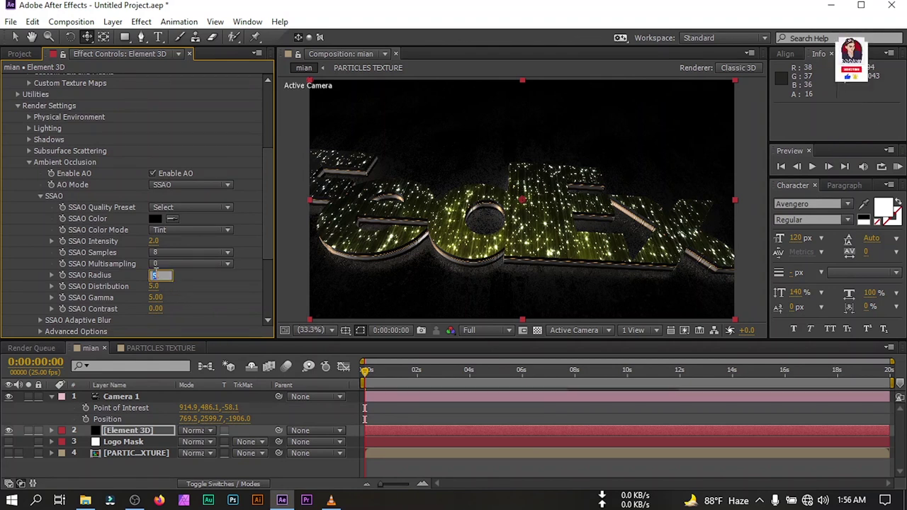
{"action": "type", "text": "10"}
{"action": "key", "text": "Return"}
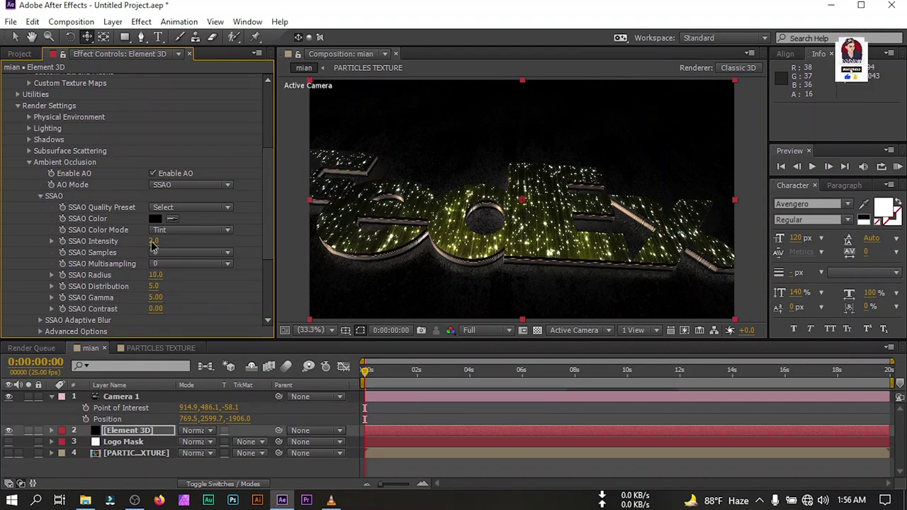
{"action": "left_click", "coordinate": [153, 243]}
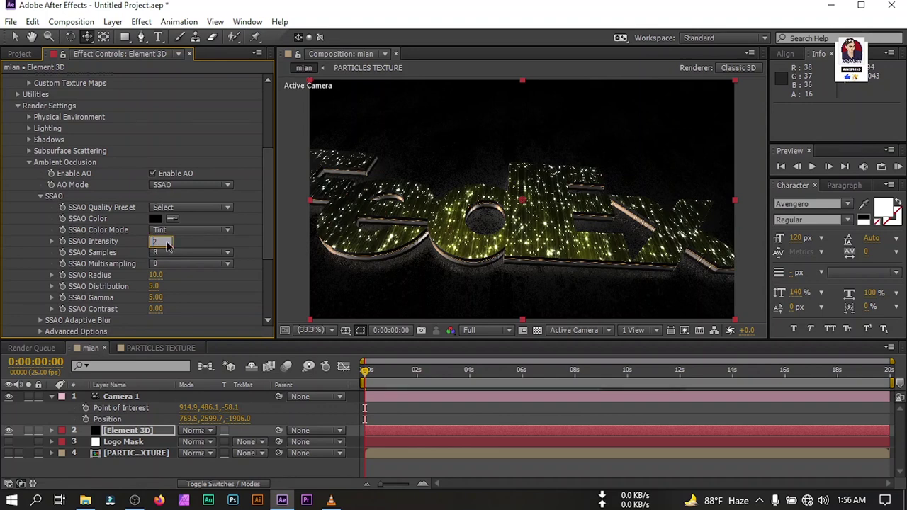
- Track Camera 1 over to the logo's first letters and keyframe its Point of Interest and Position at 0:00:00:00
{"action": "left_click_drag", "start_coordinate": [538, 241], "coordinate": [429, 246]}
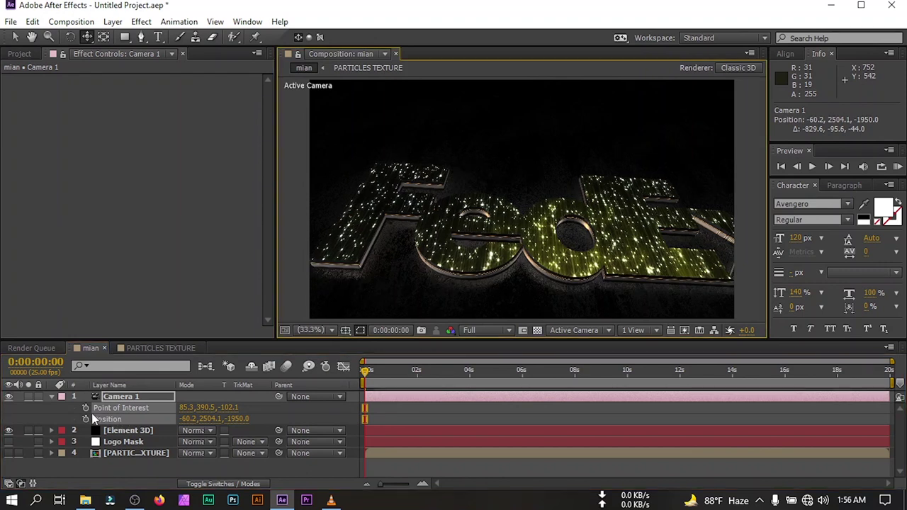
{"action": "left_click", "coordinate": [85, 407]}
{"action": "left_click", "coordinate": [86, 419]}
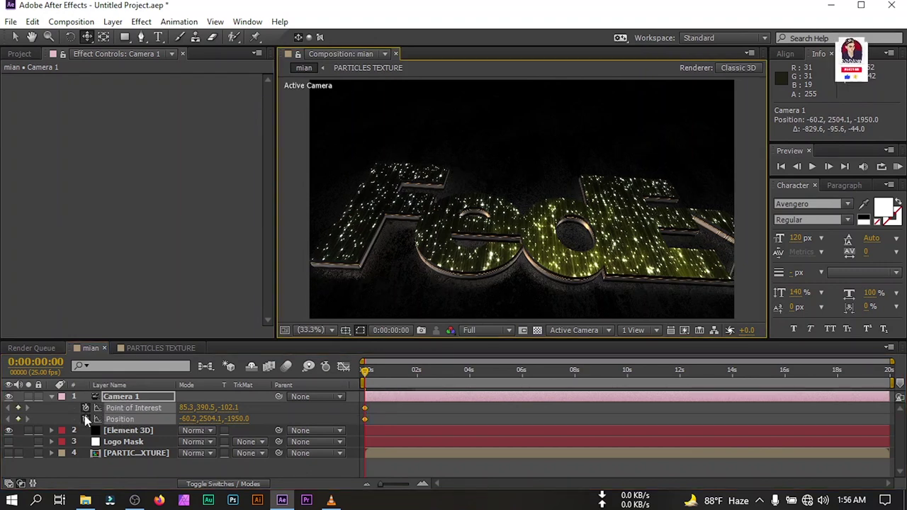
- At 0:00:04:00, track Camera 1 across to the logo's last letters and trim its layer to end there
{"action": "left_click", "coordinate": [469, 383]}
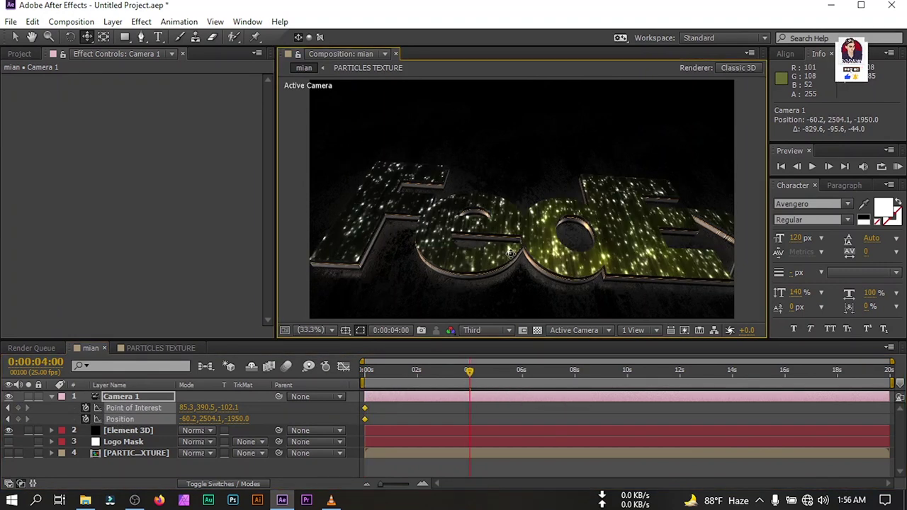
{"action": "left_click_drag", "start_coordinate": [511, 253], "coordinate": [441, 255]}
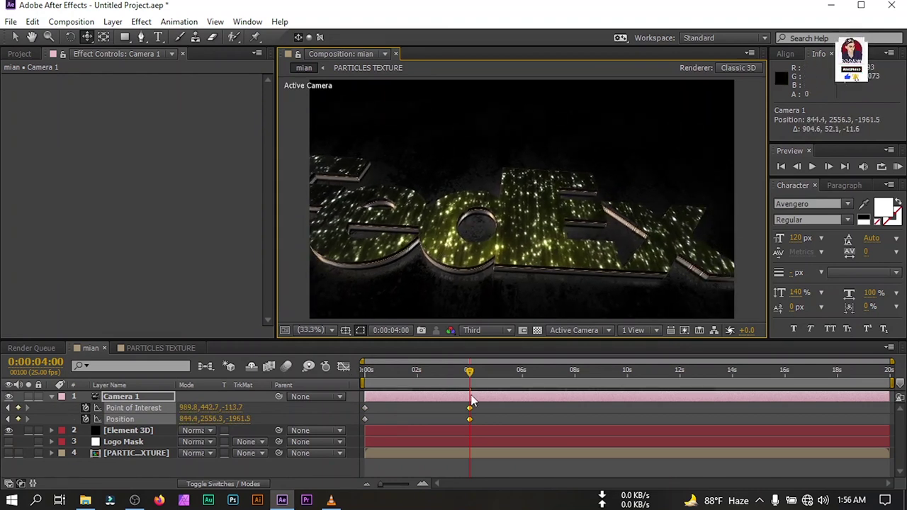
{"action": "key", "text": "alt+bracketright"}
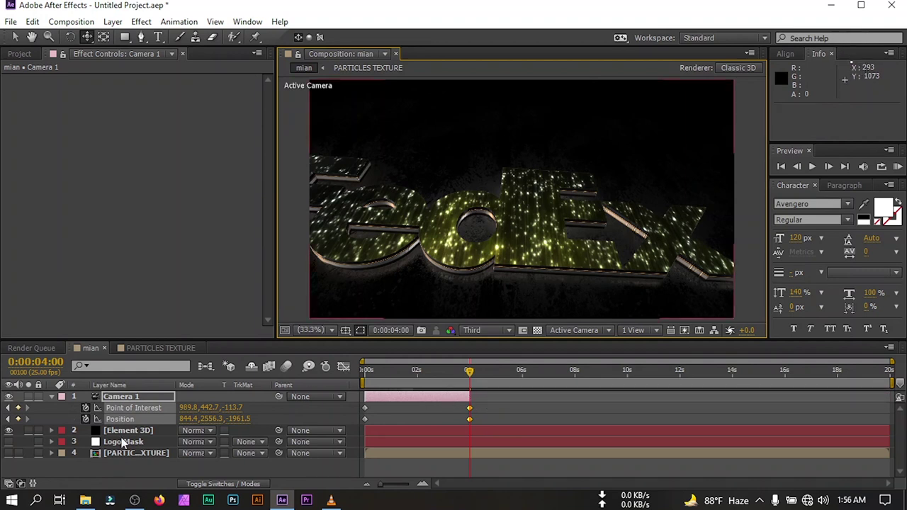
{"action": "left_click", "coordinate": [50, 397]}
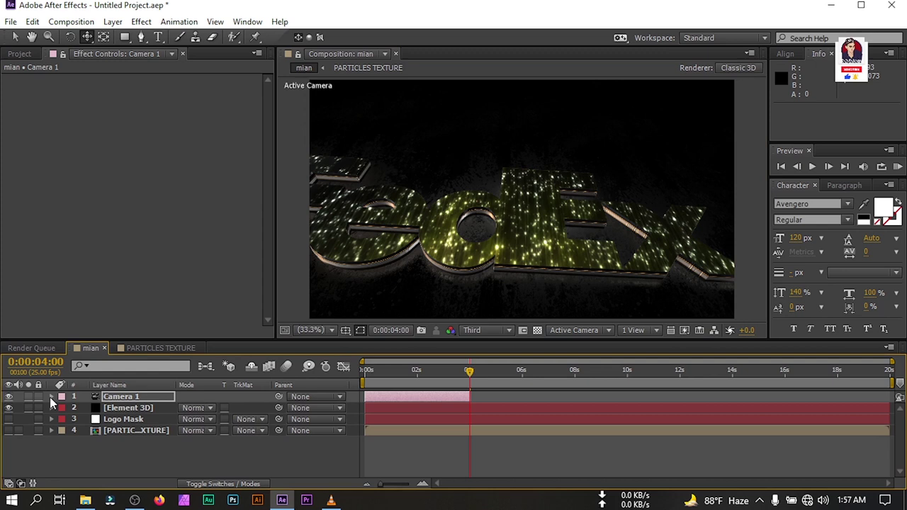
{"action": "left_click", "coordinate": [145, 455]}
{"action": "right_click", "coordinate": [126, 457]}
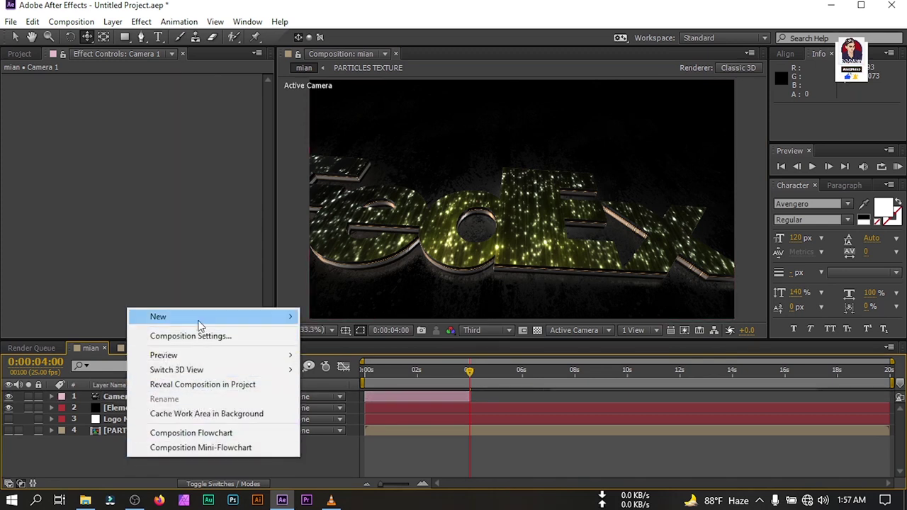
{"action": "mouse_move", "coordinate": [263, 319]}
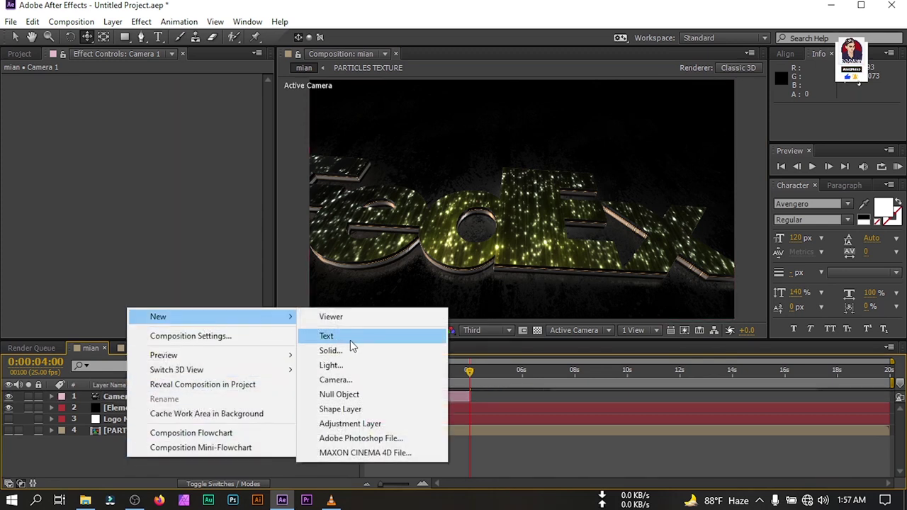
{"action": "left_click", "coordinate": [87, 472]}
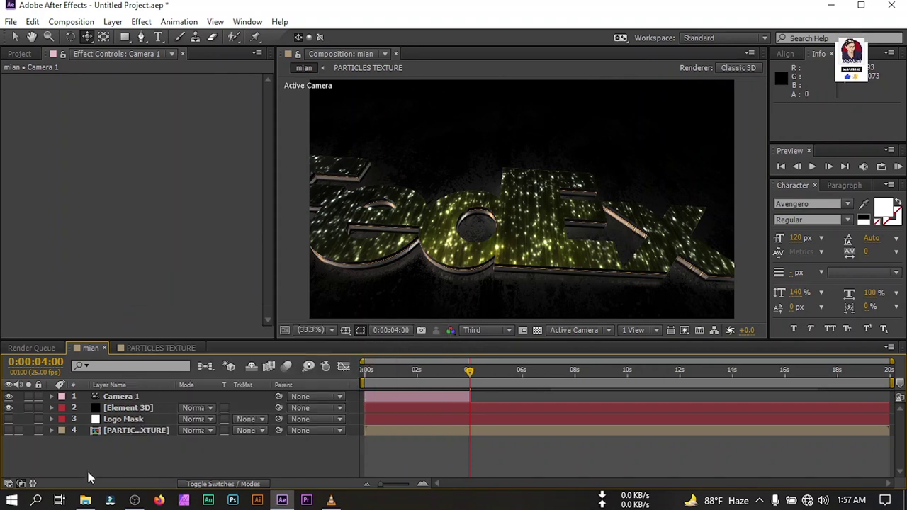
- Duplicate Camera 1 as a copy without Point of Interest and Position keyframes that starts at 0:00:04:00
{"action": "left_click", "coordinate": [121, 399]}
{"action": "key", "text": "ctrl+d"}
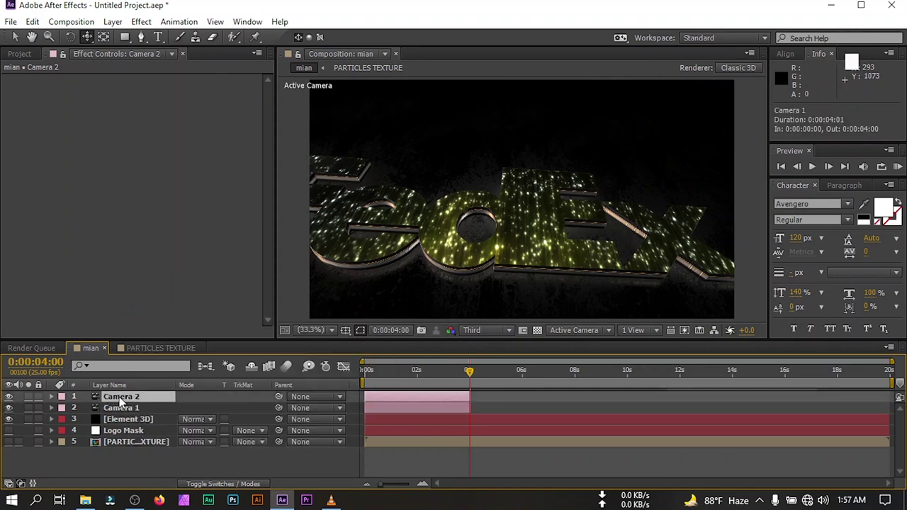
{"action": "key", "text": "u"}
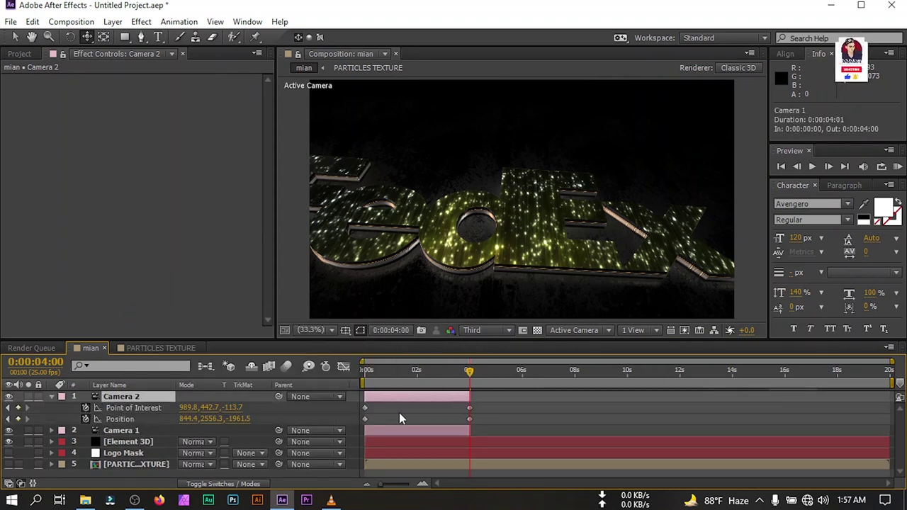
{"action": "left_click_drag", "start_coordinate": [480, 405], "coordinate": [351, 430]}
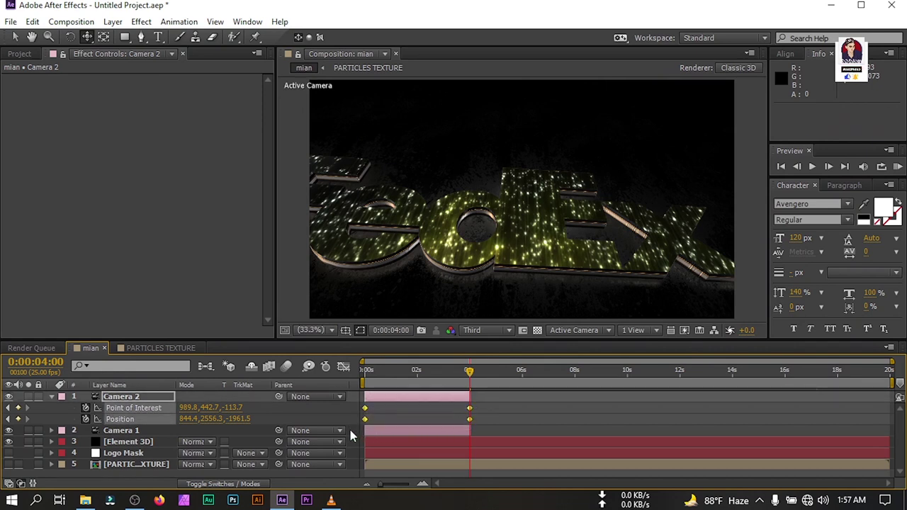
{"action": "left_click_drag", "start_coordinate": [376, 396], "coordinate": [483, 387]}
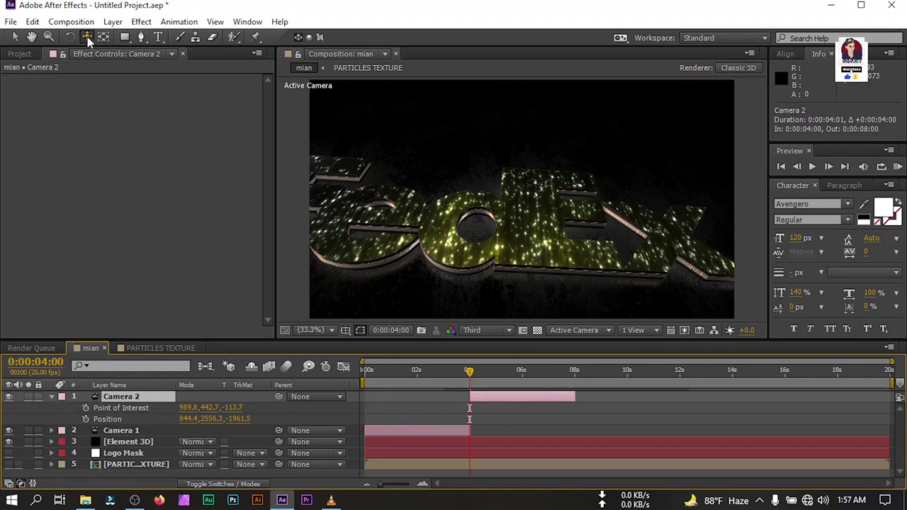
- Move Camera 2 to a close side view along the logo from the F and keyframe its Point of Interest and Position at 0:00:04:00
{"action": "left_click_drag", "start_coordinate": [86, 37], "coordinate": [137, 58]}
{"action": "left_click_drag", "start_coordinate": [477, 170], "coordinate": [542, 228]}
{"action": "left_click_drag", "start_coordinate": [87, 37], "coordinate": [137, 82]}
{"action": "left_click_drag", "start_coordinate": [473, 213], "coordinate": [474, 181]}
{"action": "left_click_drag", "start_coordinate": [86, 36], "coordinate": [137, 58]}
{"action": "left_click_drag", "start_coordinate": [475, 192], "coordinate": [496, 205]}
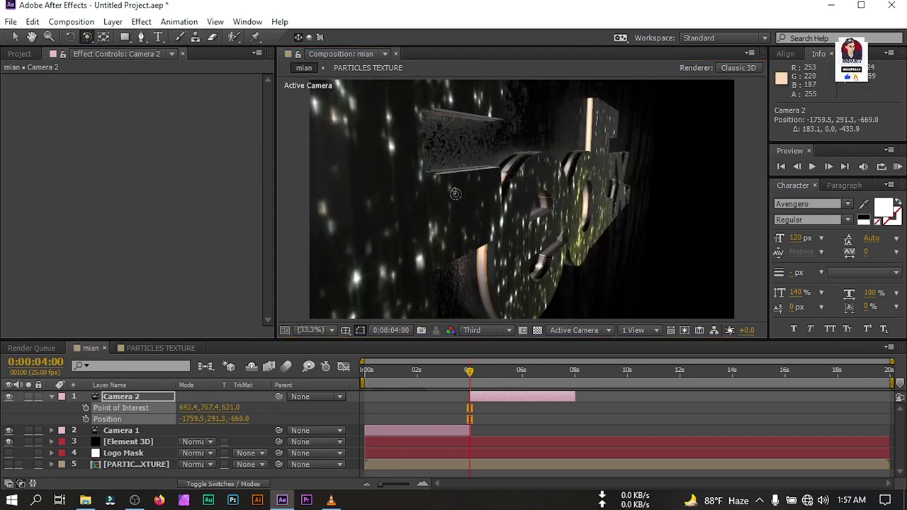
{"action": "left_click_drag", "start_coordinate": [86, 37], "coordinate": [137, 70]}
{"action": "mouse_move", "coordinate": [475, 206]}
{"action": "left_mouse_down"}
{"action": "mouse_move", "coordinate": [479, 217]}
{"action": "mouse_move", "coordinate": [468, 214]}
{"action": "left_mouse_up"}
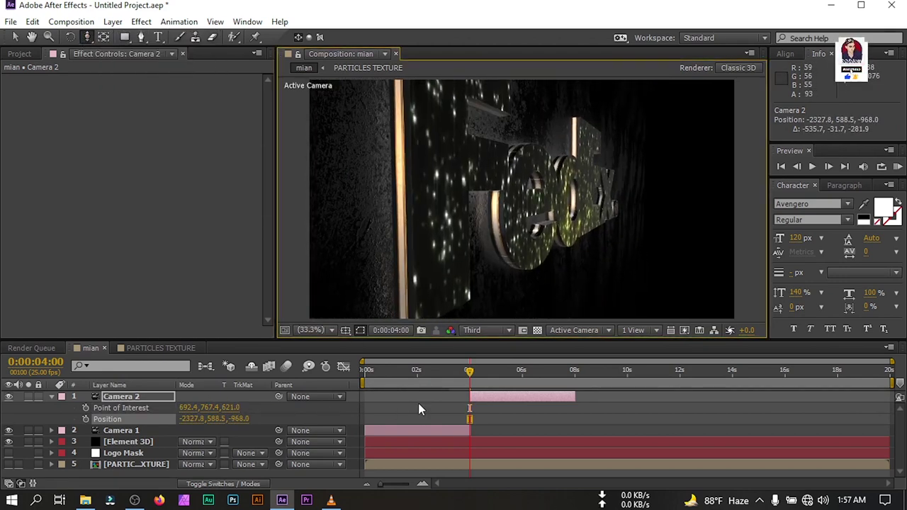
{"action": "left_click", "coordinate": [85, 408]}
{"action": "left_click", "coordinate": [85, 419]}
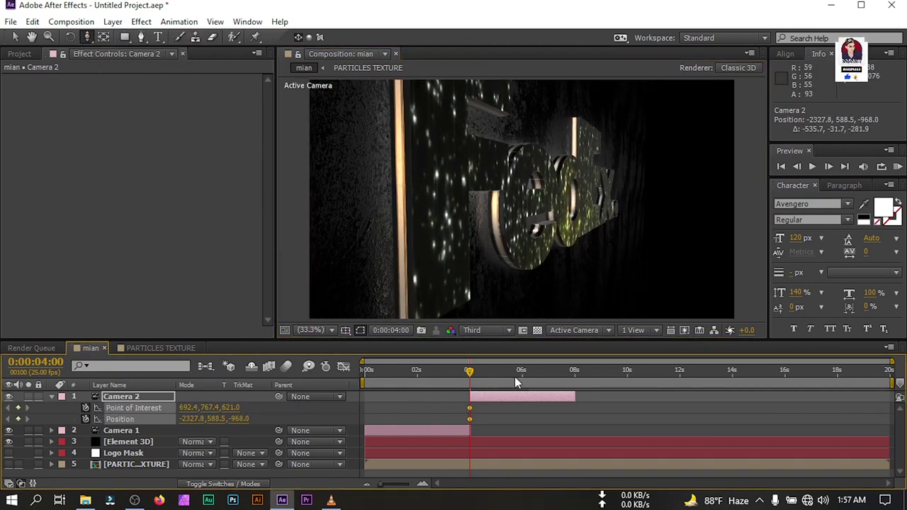
- Trim Camera 2's layer to end at 0:00:07:02 and orbit the camera slightly to animate its move
{"action": "left_click", "coordinate": [558, 384]}
{"action": "left_click_drag", "start_coordinate": [557, 386], "coordinate": [552, 399]}
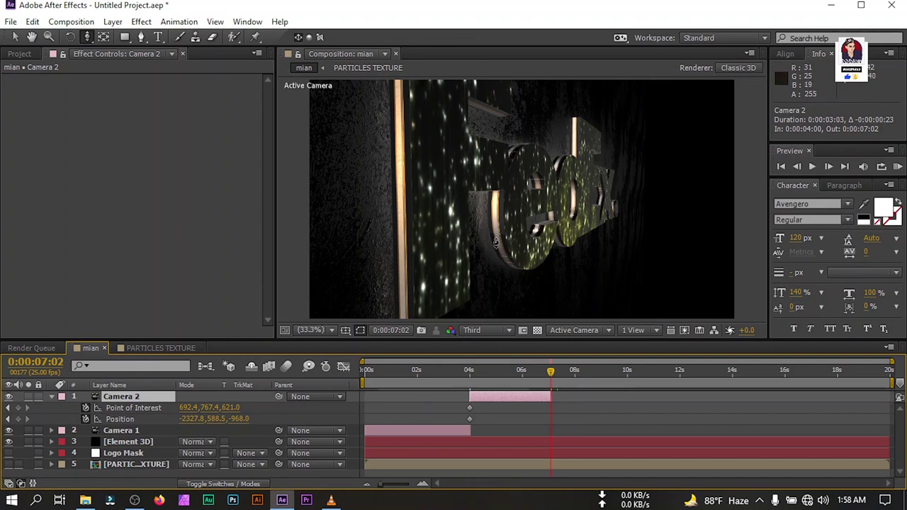
{"action": "mouse_move", "coordinate": [457, 201]}
{"action": "left_mouse_down"}
{"action": "mouse_move", "coordinate": [490, 188]}
{"action": "mouse_move", "coordinate": [451, 192]}
{"action": "left_mouse_up"}
{"action": "left_click_drag", "start_coordinate": [505, 386], "coordinate": [550, 386]}
{"action": "key", "text": "j"}
{"action": "key", "text": "u"}
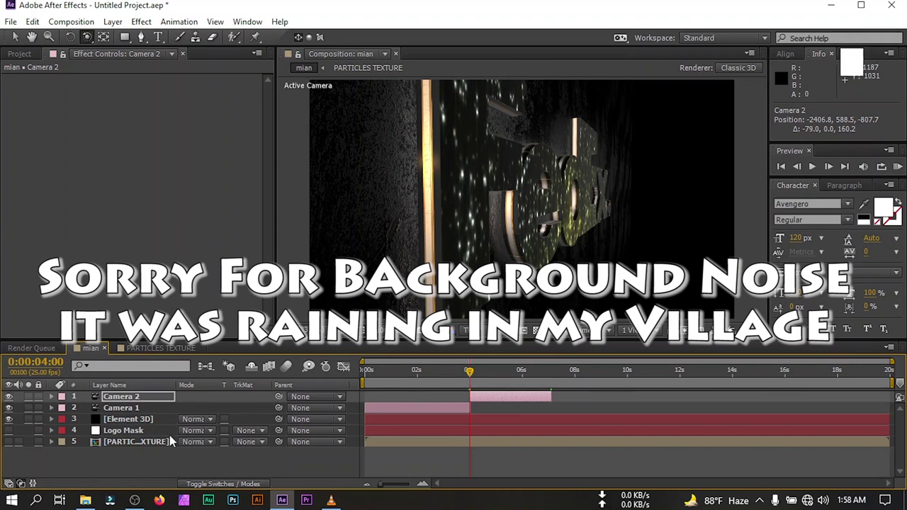
- Duplicate the Element 3D layer in the mian composition
{"action": "left_click", "coordinate": [133, 421]}
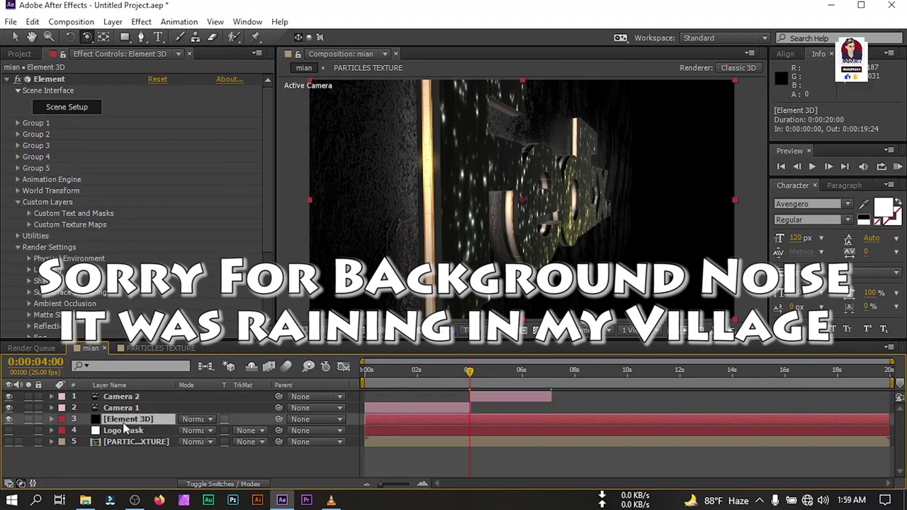
{"action": "key", "text": "ctrl+d"}
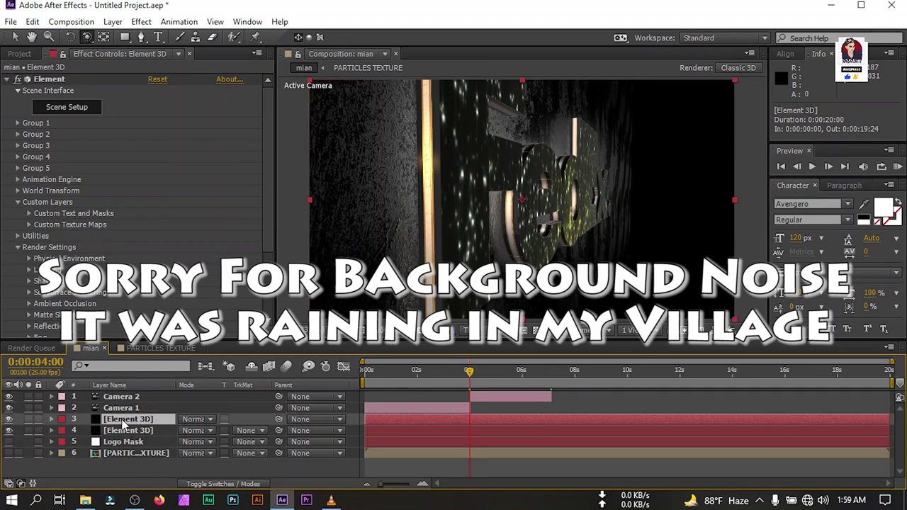
- Set the duplicate Element 3D layer's output to show only the Illumination pass
{"action": "scroll", "coordinate": [16, 255], "scroll_direction": "down", "scroll_amount": 3}
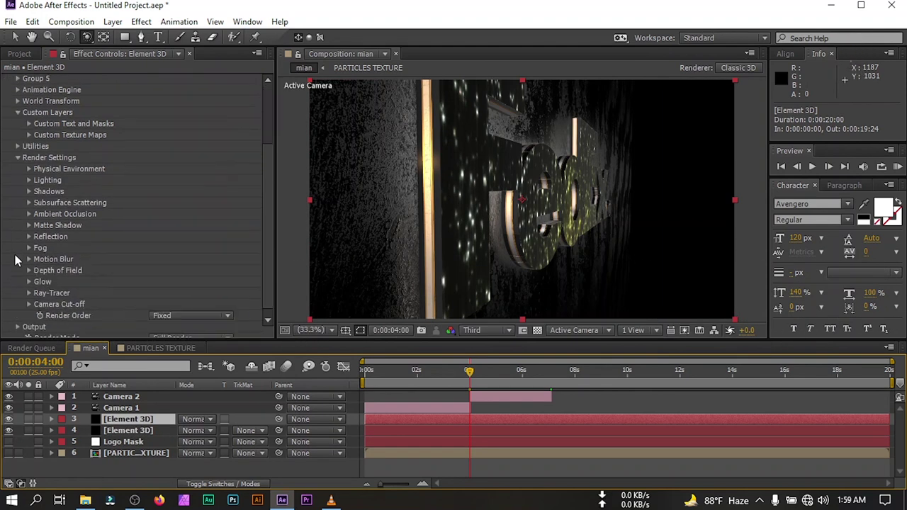
{"action": "left_click", "coordinate": [17, 320]}
{"action": "scroll", "coordinate": [18, 323], "scroll_direction": "down", "scroll_amount": 6}
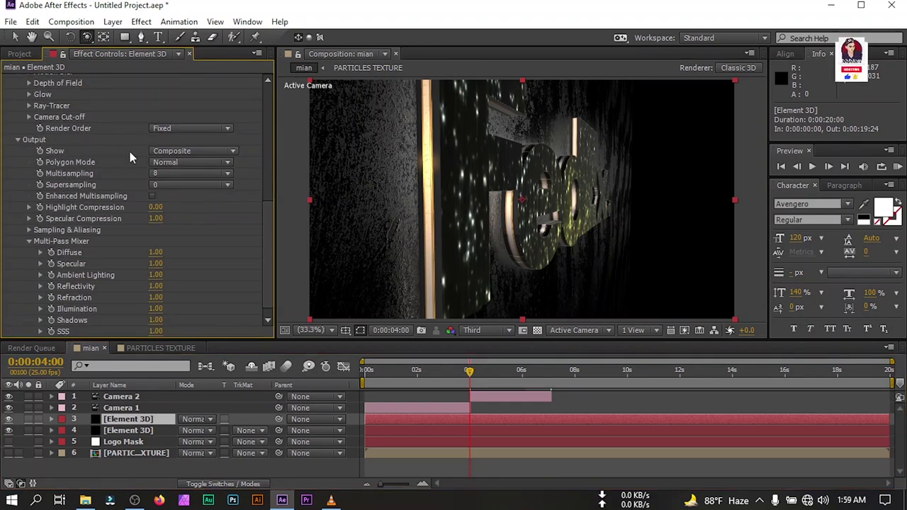
{"action": "left_click", "coordinate": [166, 152]}
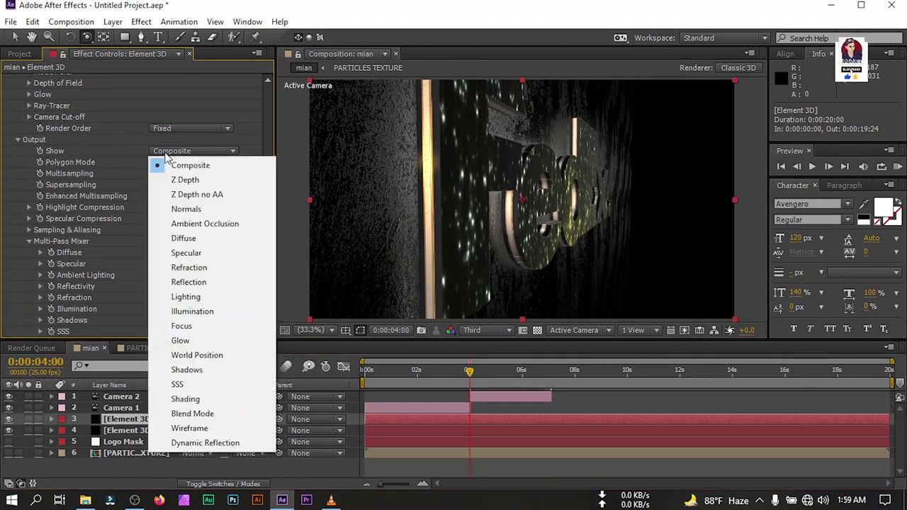
{"action": "left_click", "coordinate": [197, 312]}
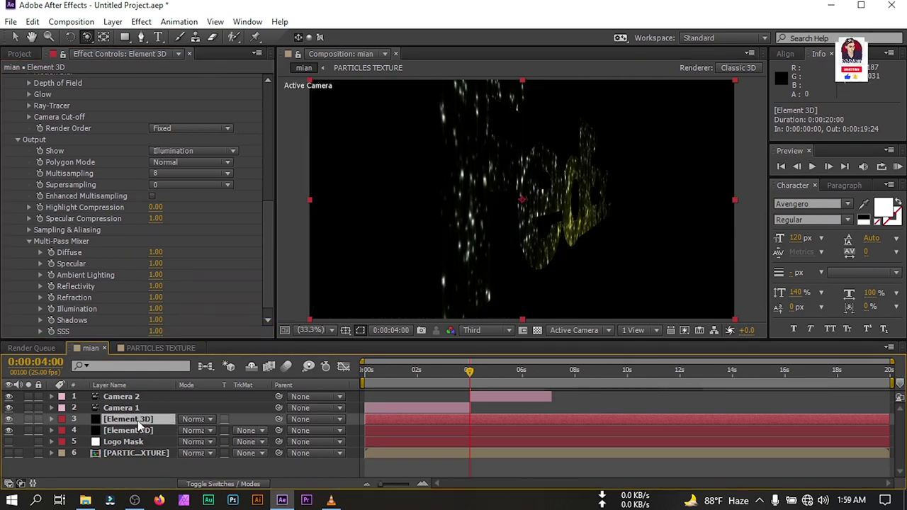
- Add a Glow effect to the duplicate Element 3D layer with Glow Radius 200 and Glow Intensity 2
{"action": "key", "text": "ctrl+space"}
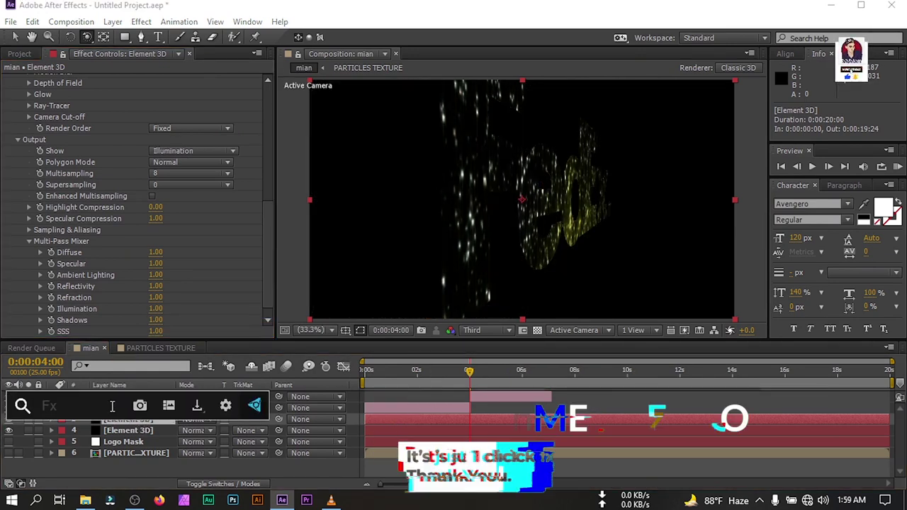
{"action": "type", "text": "glow"}
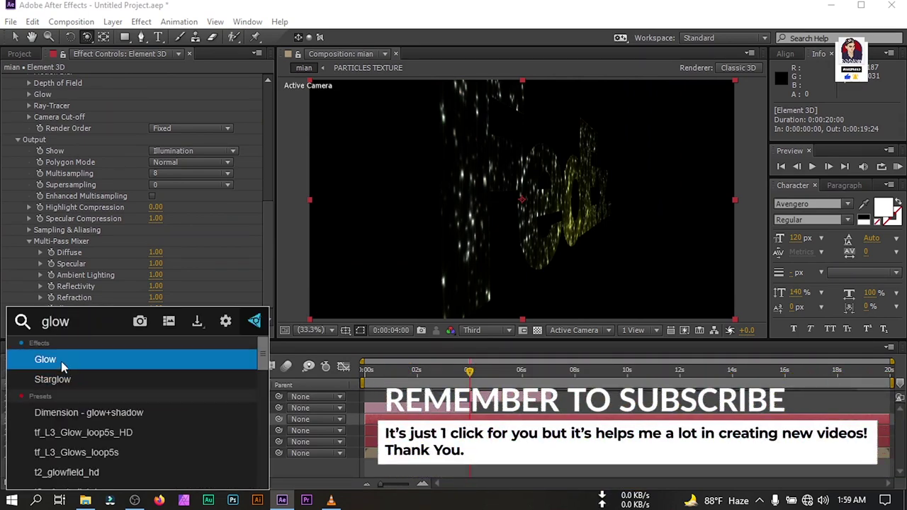
{"action": "left_click", "coordinate": [61, 361]}
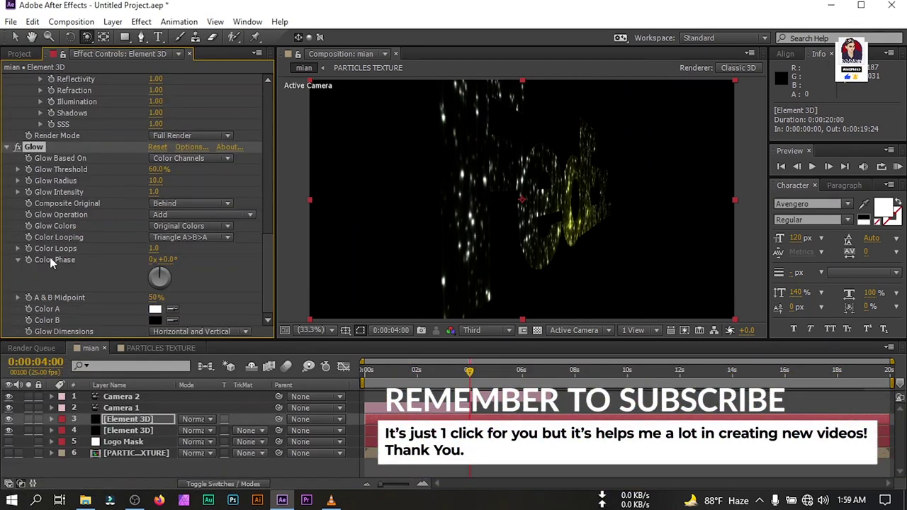
{"action": "left_click", "coordinate": [156, 171]}
{"action": "left_click", "coordinate": [155, 182]}
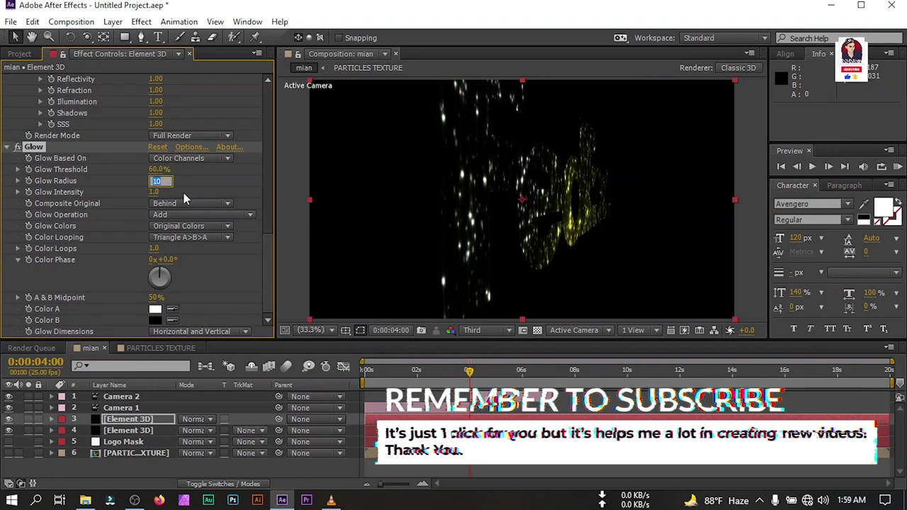
{"action": "type", "text": "299"}
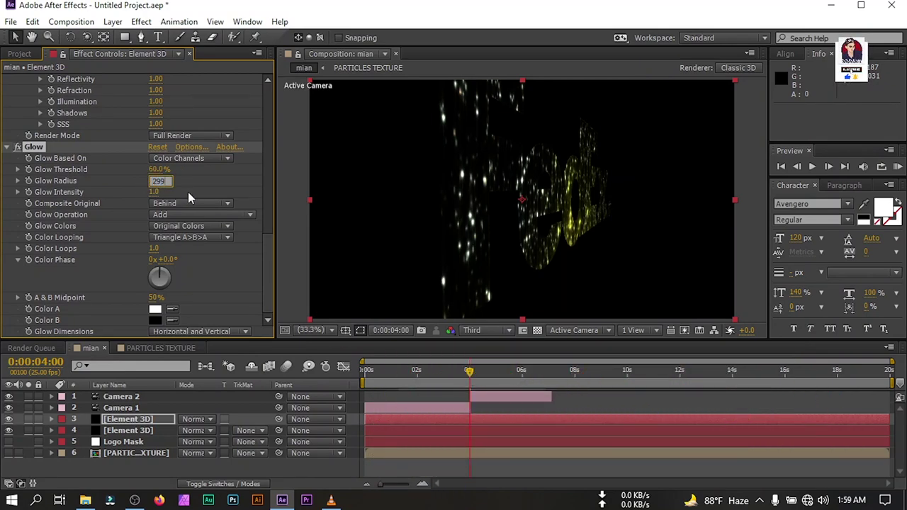
{"action": "key", "text": "Tab"}
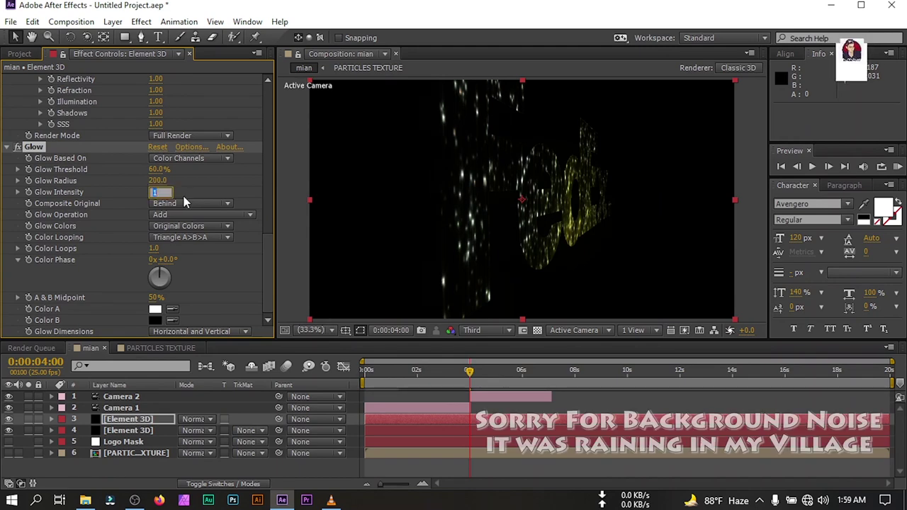
{"action": "type", "text": "2"}
{"action": "key", "text": "Return"}
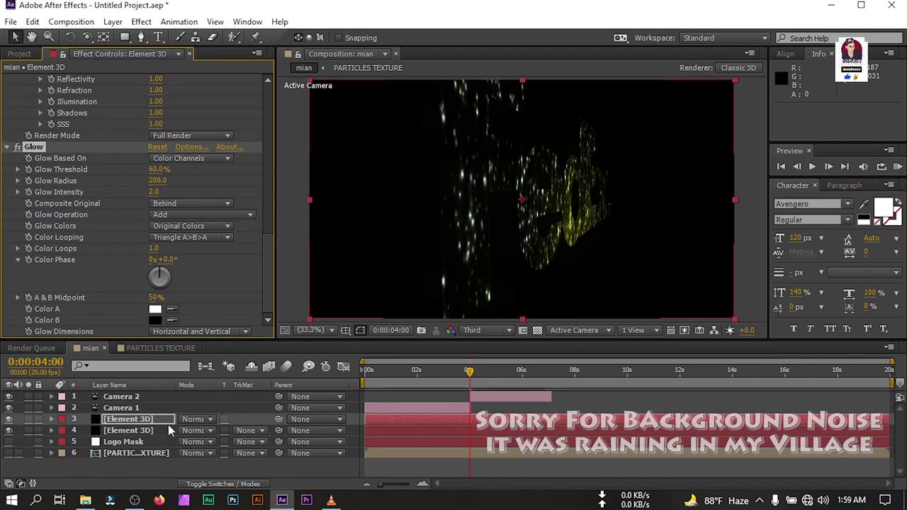
- Try Screen blending on the glowing Element 3D duplicate, and settle on the Add blending mode
{"action": "left_click", "coordinate": [200, 421]}
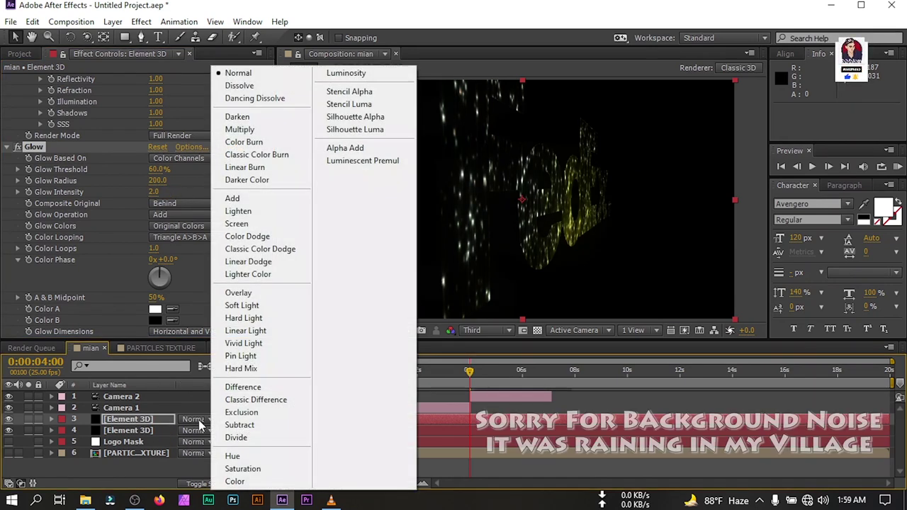
{"action": "left_click", "coordinate": [247, 226]}
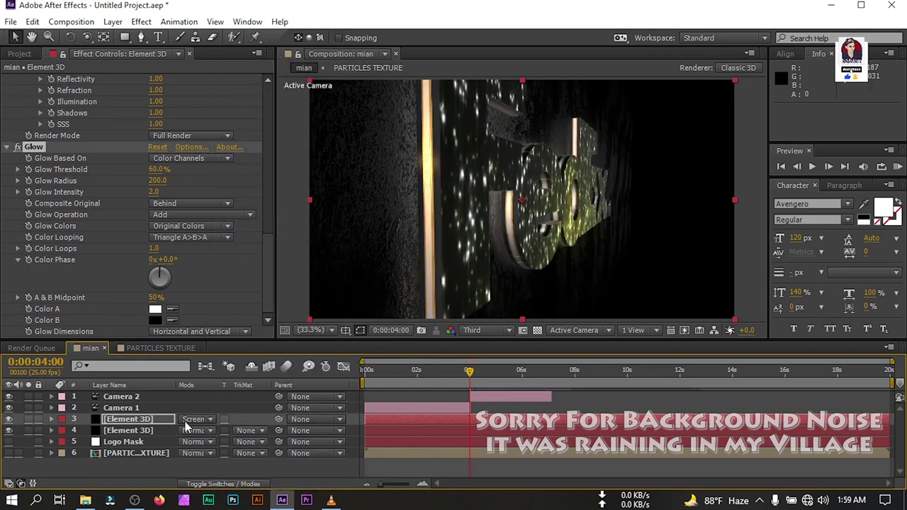
{"action": "left_click", "coordinate": [188, 421]}
{"action": "left_click", "coordinate": [248, 198]}
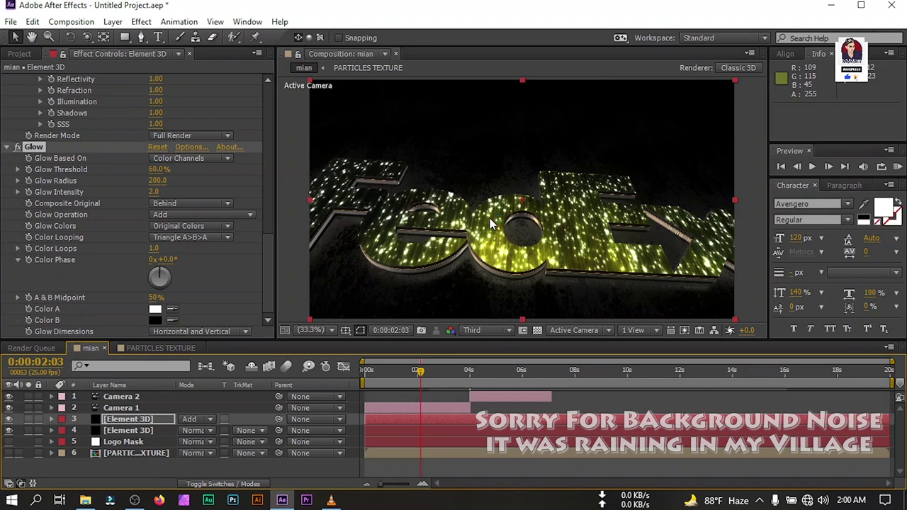
- Turn on Depth of Field for Camera 1 and set its aperture to 15 pixels
{"action": "left_click", "coordinate": [119, 411]}
{"action": "left_click", "coordinate": [51, 408]}
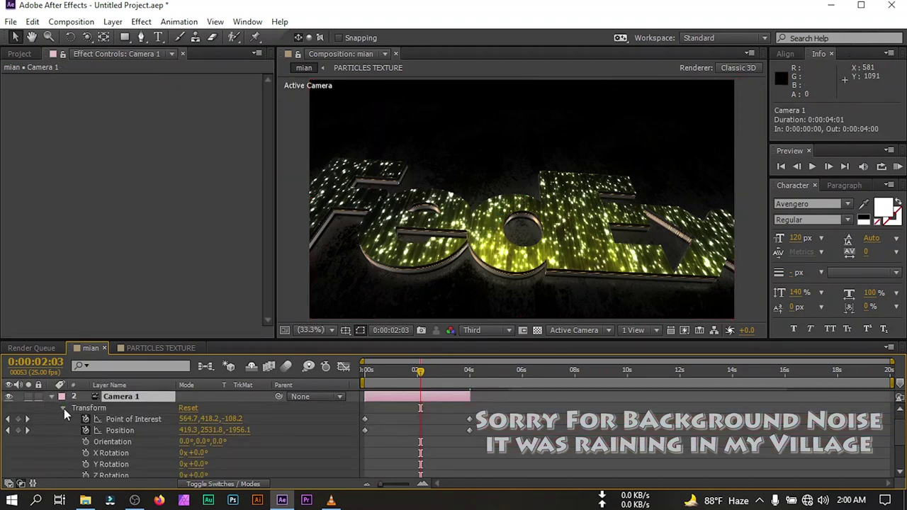
{"action": "left_click", "coordinate": [63, 409]}
{"action": "left_click", "coordinate": [63, 426]}
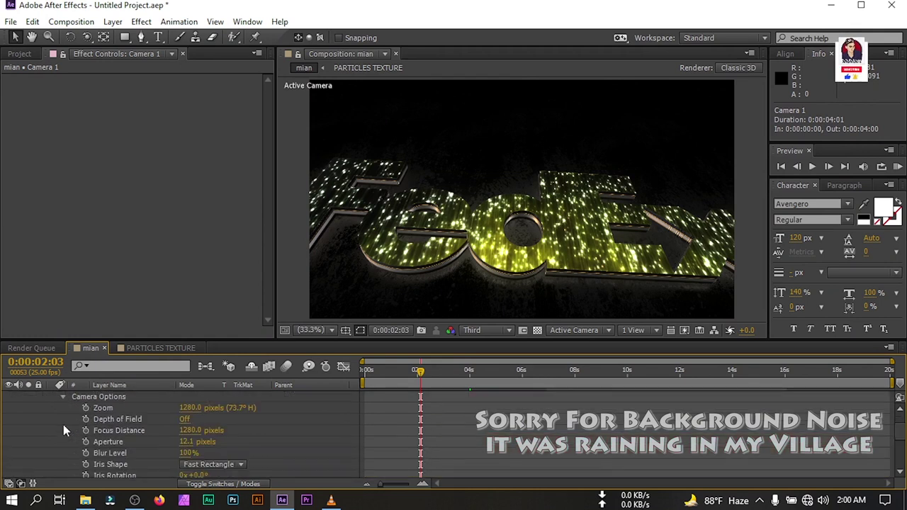
{"action": "left_click", "coordinate": [183, 419]}
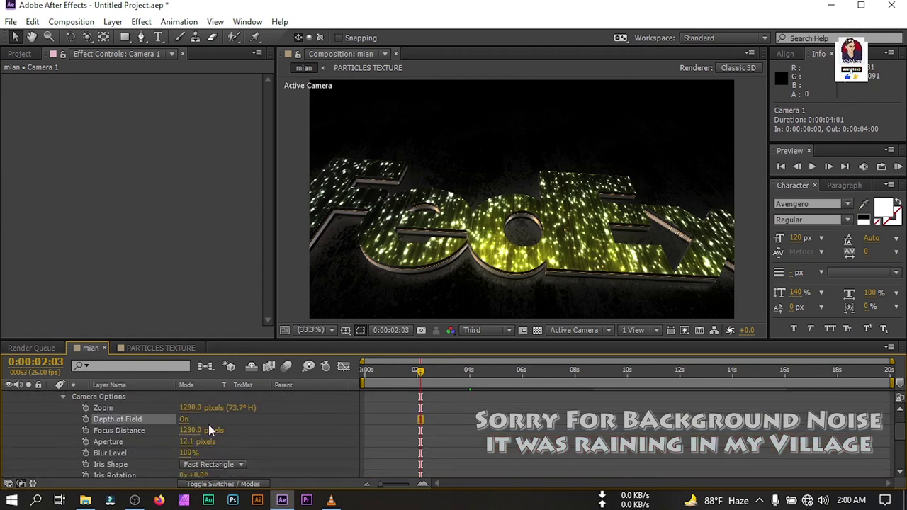
{"action": "left_click", "coordinate": [187, 442]}
{"action": "type", "text": "15"}
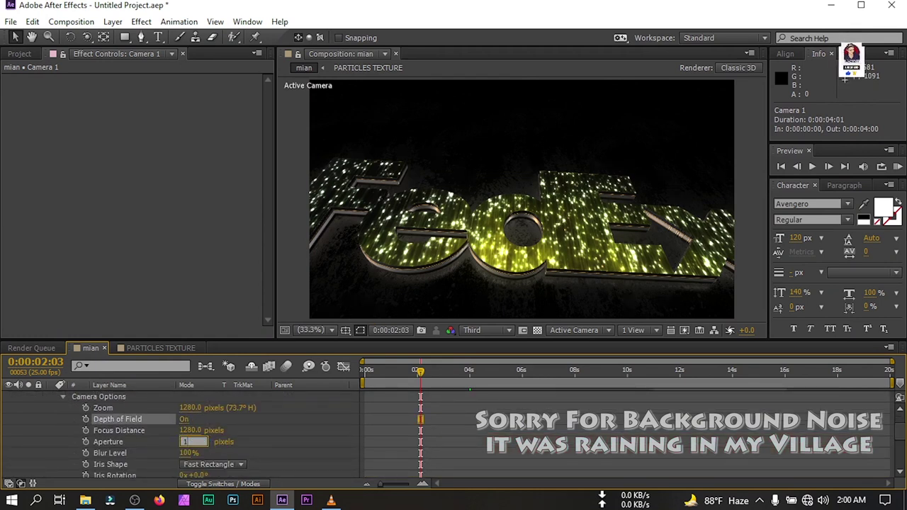
{"action": "key", "text": "Return"}
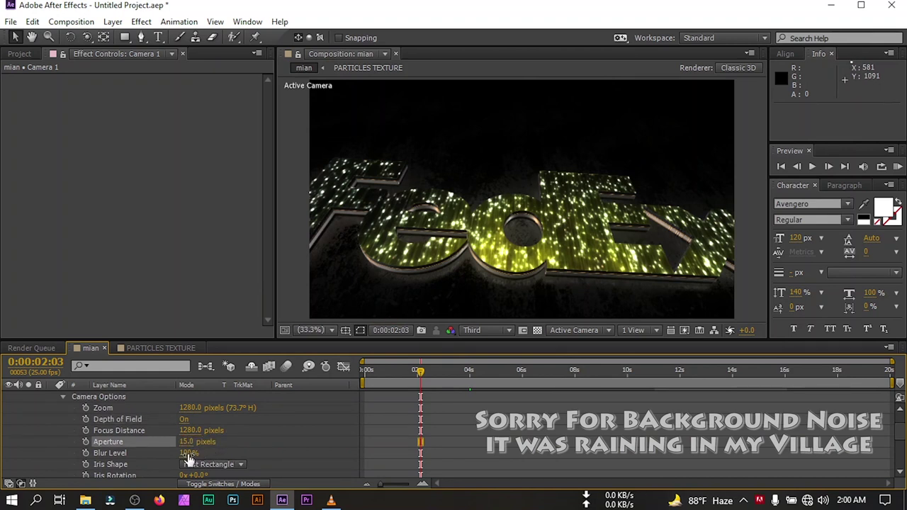
- Set Camera 1's blur level to 200% and its focus distance to 800 pixels
{"action": "left_click", "coordinate": [189, 453]}
{"action": "type", "text": "200"}
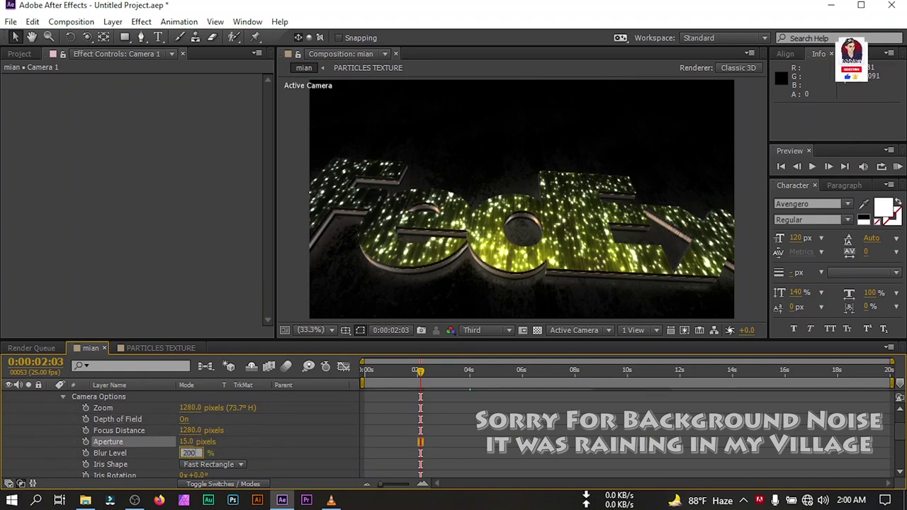
{"action": "key", "text": "Return"}
{"action": "left_click", "coordinate": [190, 431]}
{"action": "type", "text": "800"}
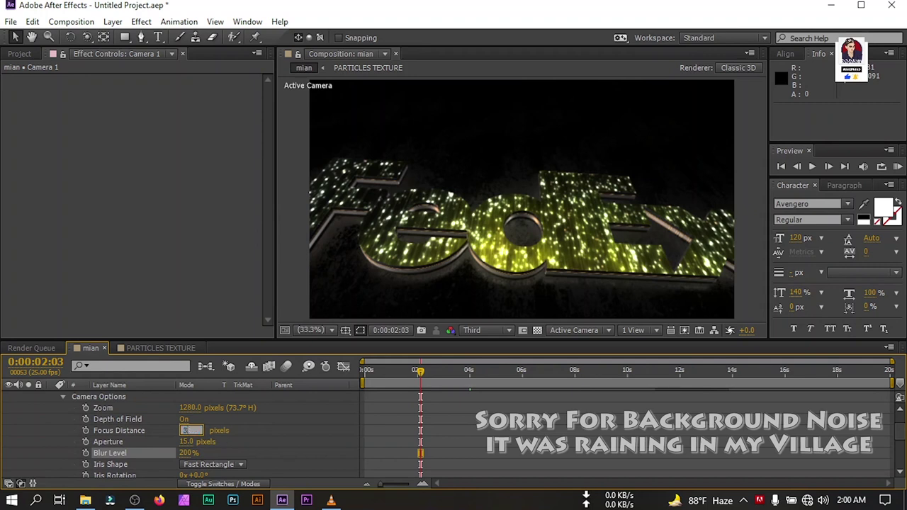
- Turn on Depth of Field for Camera 2 and set its aperture to 15 pixels
{"action": "left_click", "coordinate": [426, 396]}
{"action": "left_click", "coordinate": [501, 385]}
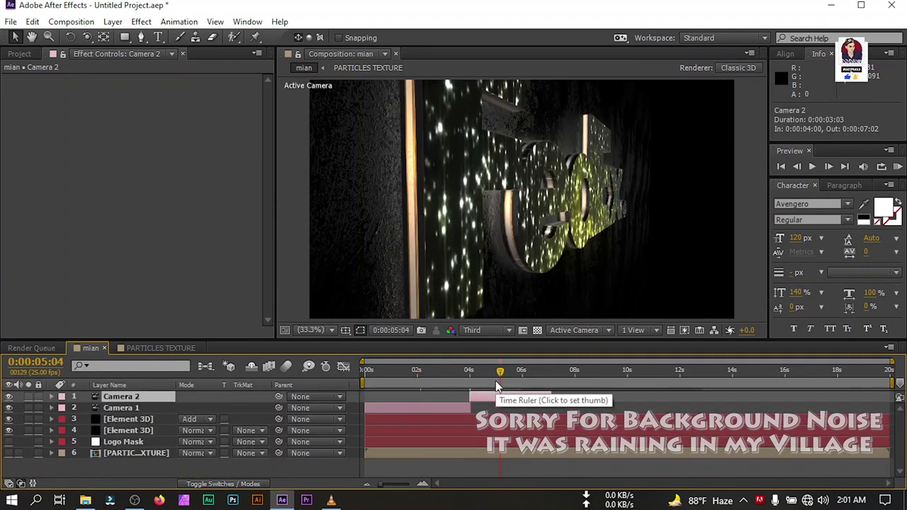
{"action": "left_click", "coordinate": [51, 397]}
{"action": "left_click", "coordinate": [63, 419]}
{"action": "scroll", "coordinate": [75, 422], "scroll_direction": "down", "scroll_amount": 1}
{"action": "left_click", "coordinate": [186, 442]}
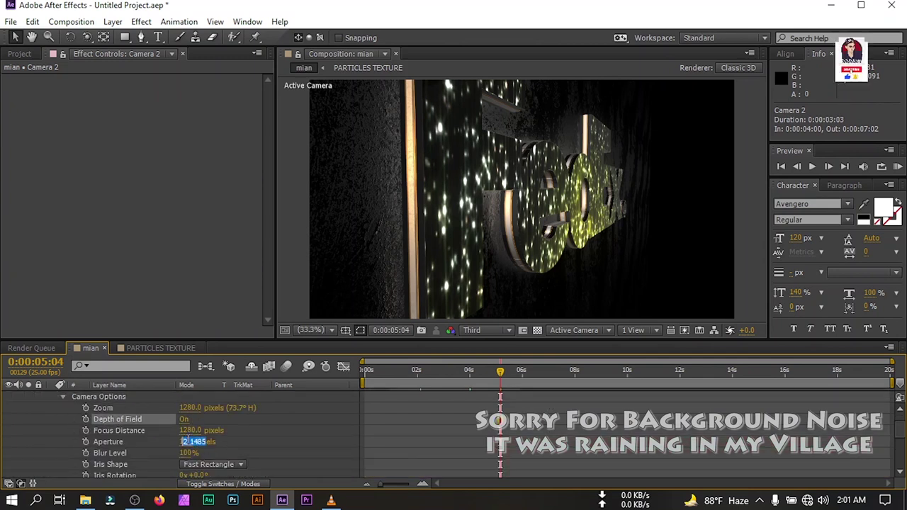
{"action": "key", "text": "Return"}
- Set Camera 2's blur level to 200%, adjust its focus distance, and collapse its properties
{"action": "left_click", "coordinate": [189, 452]}
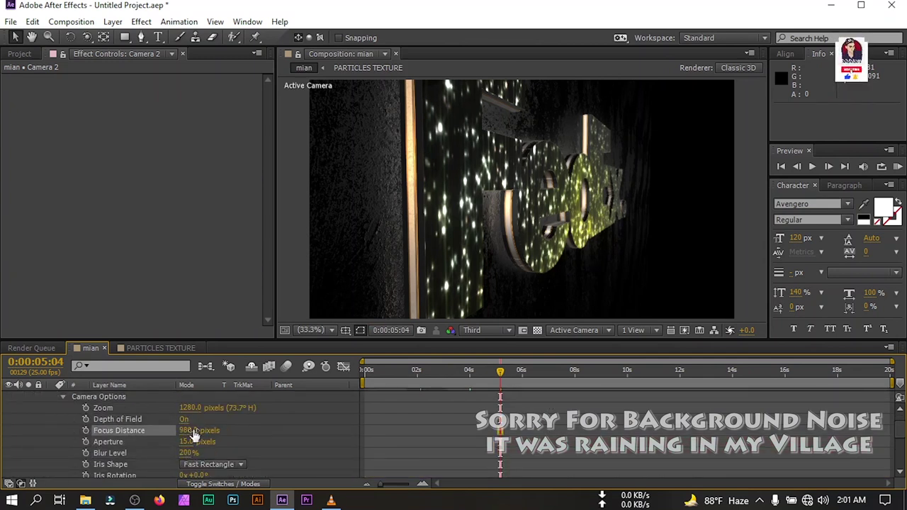
{"action": "left_click", "coordinate": [192, 430]}
{"action": "key", "text": "Return"}
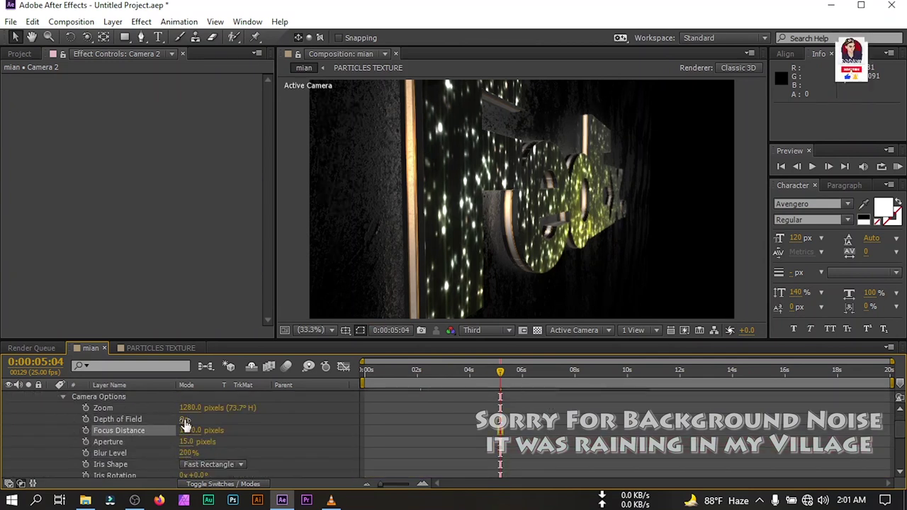
{"action": "scroll", "coordinate": [178, 425], "scroll_direction": "up", "scroll_amount": 3}
{"action": "left_click", "coordinate": [52, 397]}
- Create Camera 3 in the mian composition and make its layer start at 0:00:07:02
{"action": "left_click", "coordinate": [552, 371]}
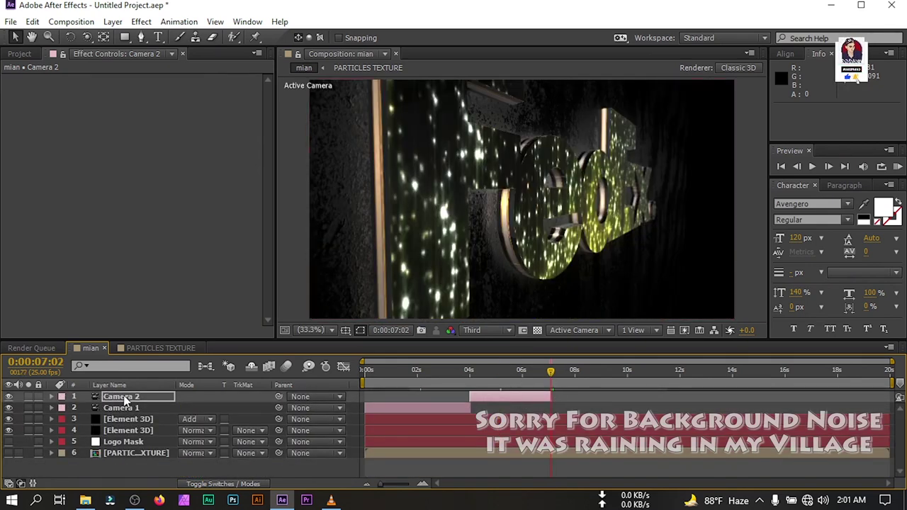
{"action": "left_click", "coordinate": [110, 469]}
{"action": "right_click", "coordinate": [109, 470]}
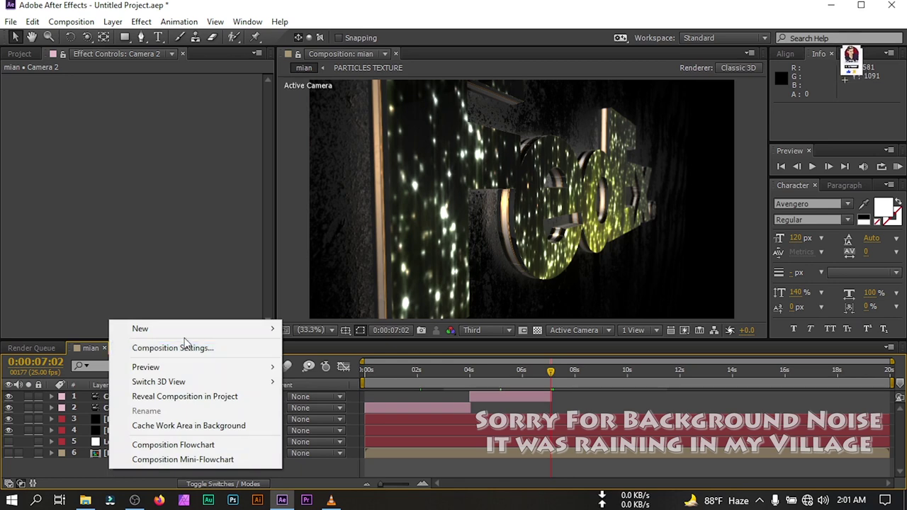
{"action": "mouse_move", "coordinate": [185, 336]}
{"action": "left_click", "coordinate": [368, 392]}
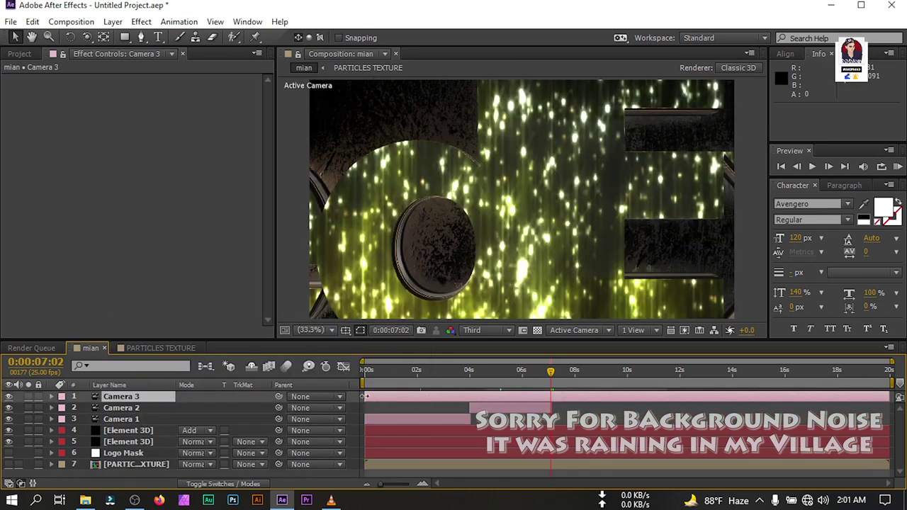
{"action": "left_click_drag", "start_coordinate": [367, 397], "coordinate": [553, 394]}
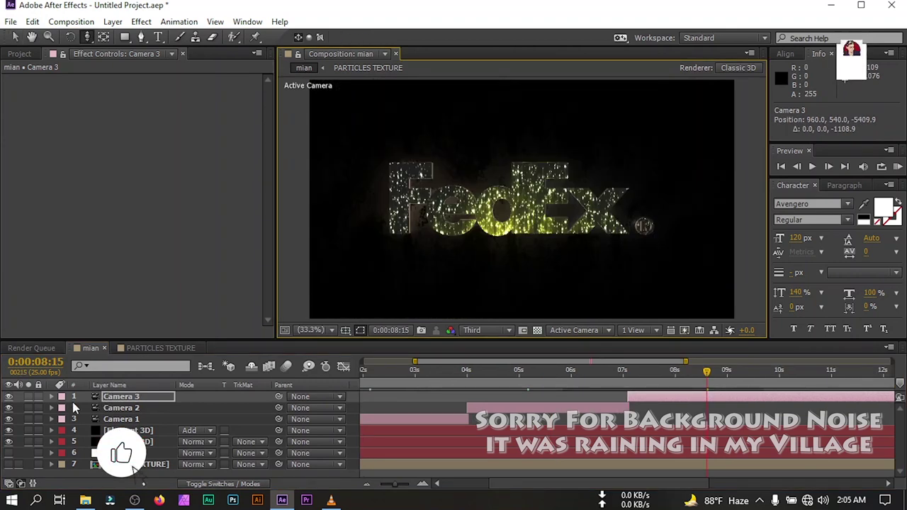
- Animate Camera 3's Position from a close-up on the logo at 0:00:07:02 to the full logo view at 0:00:08:15, and check the move
{"action": "key", "text": "p"}
{"action": "left_click", "coordinate": [86, 408]}
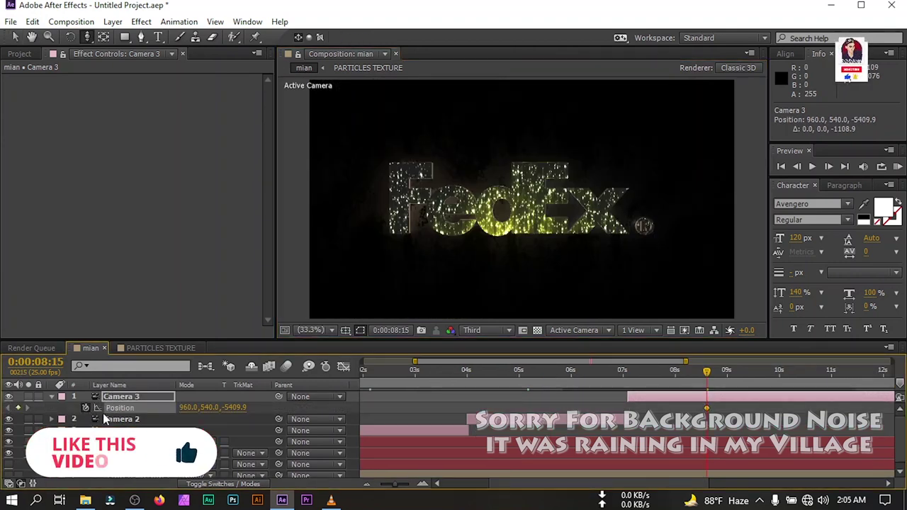
{"action": "left_click", "coordinate": [631, 385]}
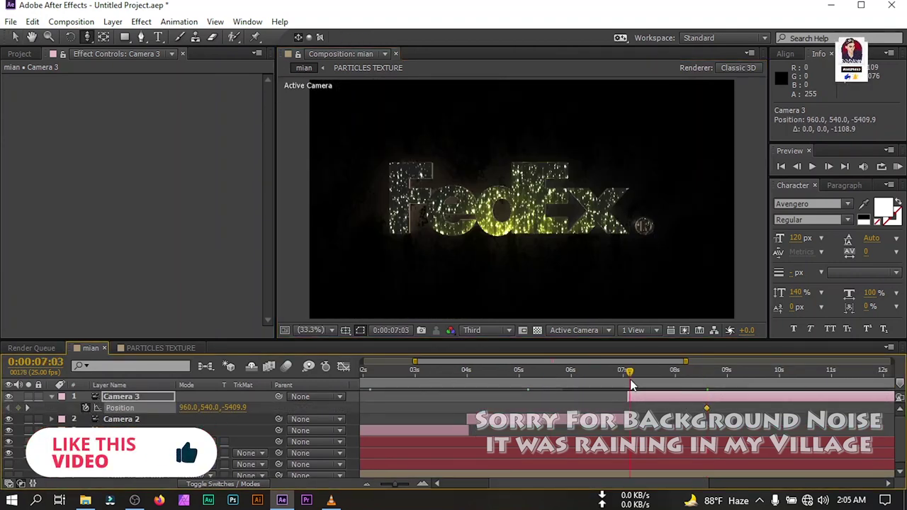
{"action": "left_click", "coordinate": [632, 380]}
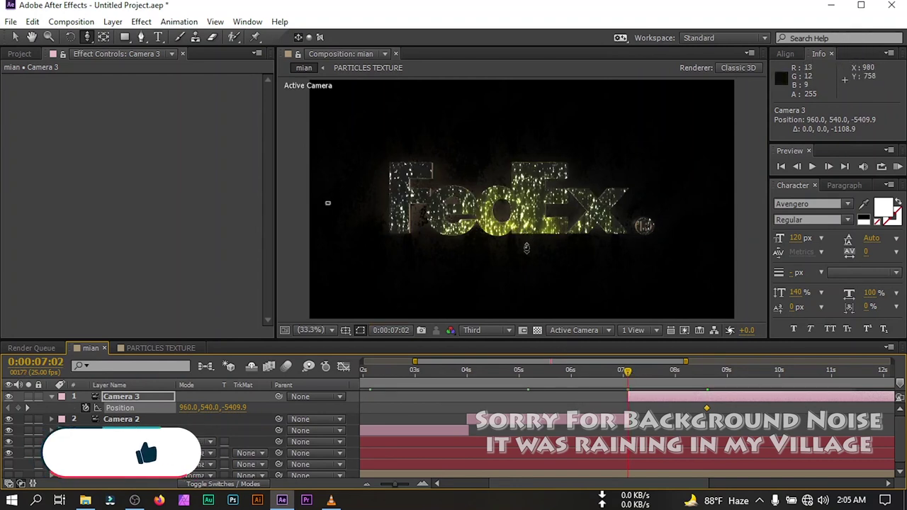
{"action": "left_click_drag", "start_coordinate": [522, 269], "coordinate": [523, 95]}
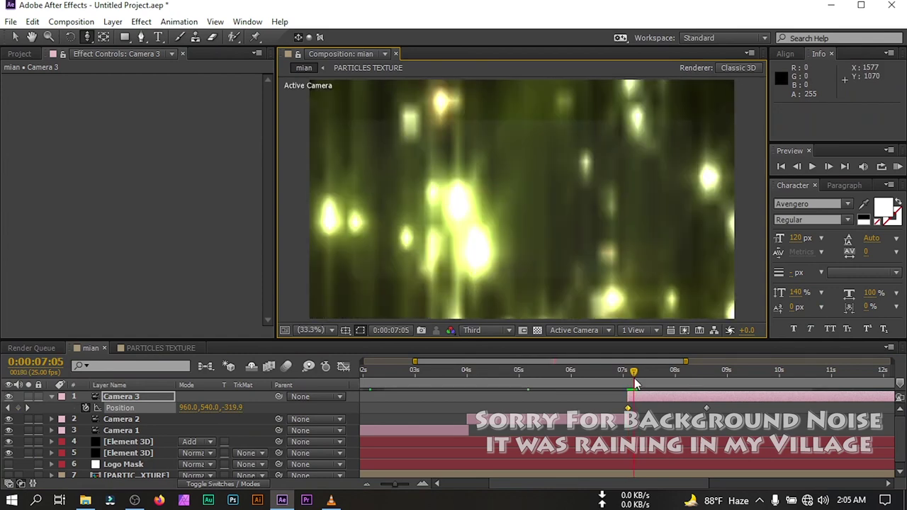
{"action": "left_click_drag", "start_coordinate": [632, 383], "coordinate": [709, 417]}
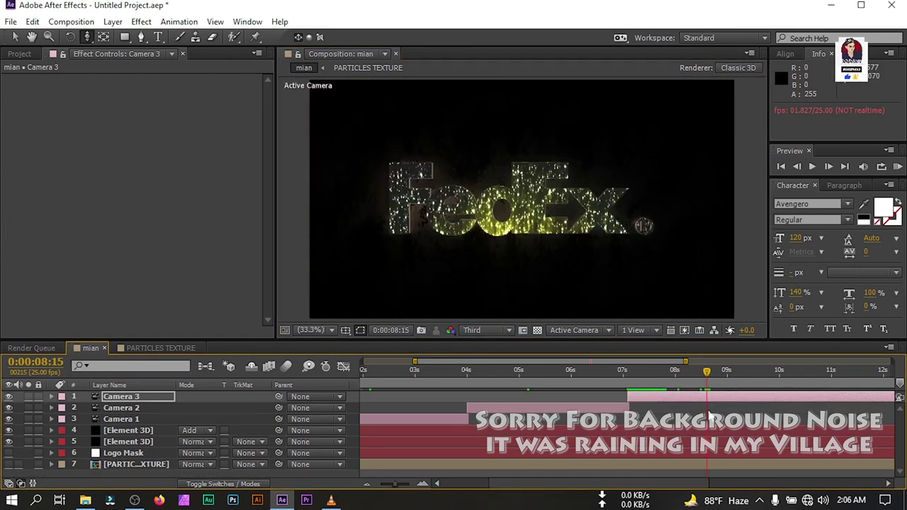
{"action": "left_click", "coordinate": [756, 387]}
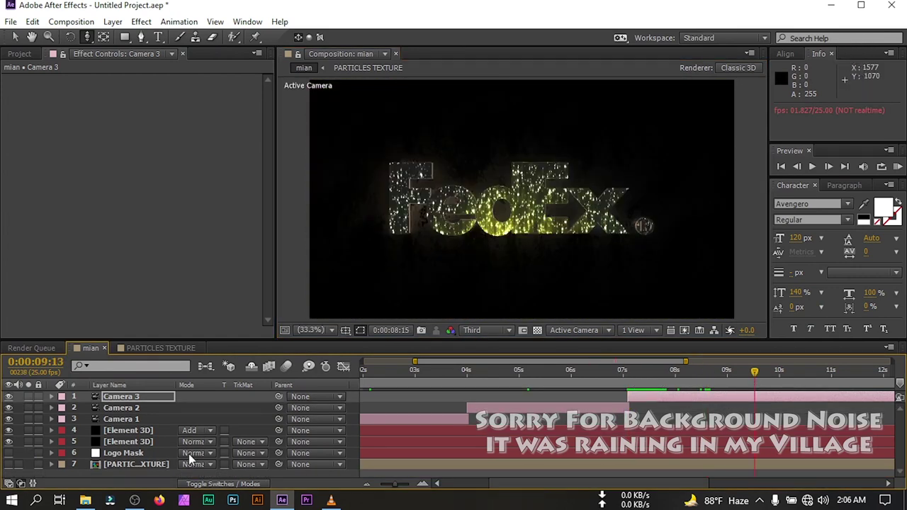
- Create an adjustment layer in the mian composition and rename it Curves
{"action": "left_click", "coordinate": [112, 22]}
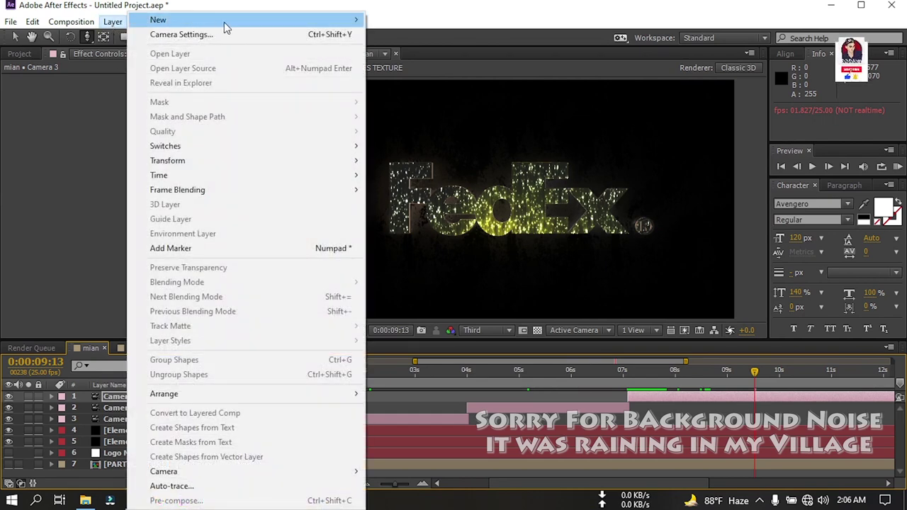
{"action": "mouse_move", "coordinate": [225, 27]}
{"action": "left_click", "coordinate": [442, 114]}
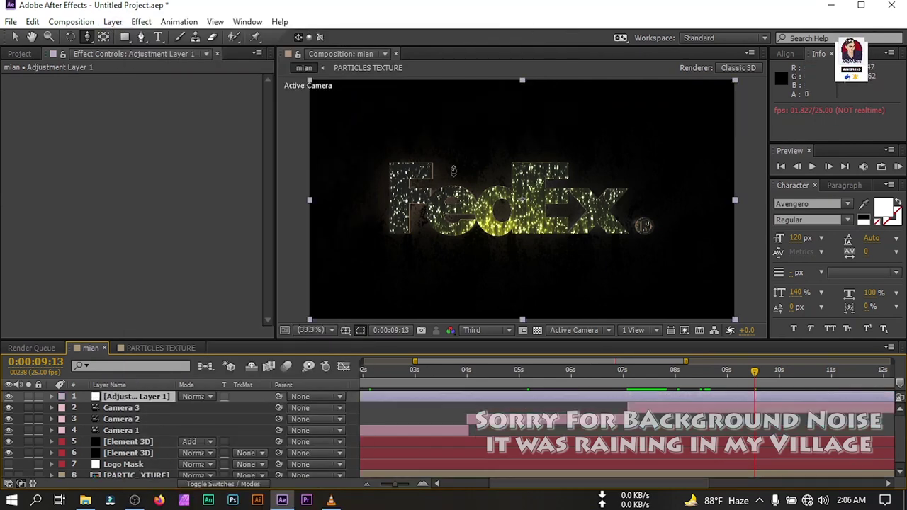
{"action": "left_click", "coordinate": [124, 402]}
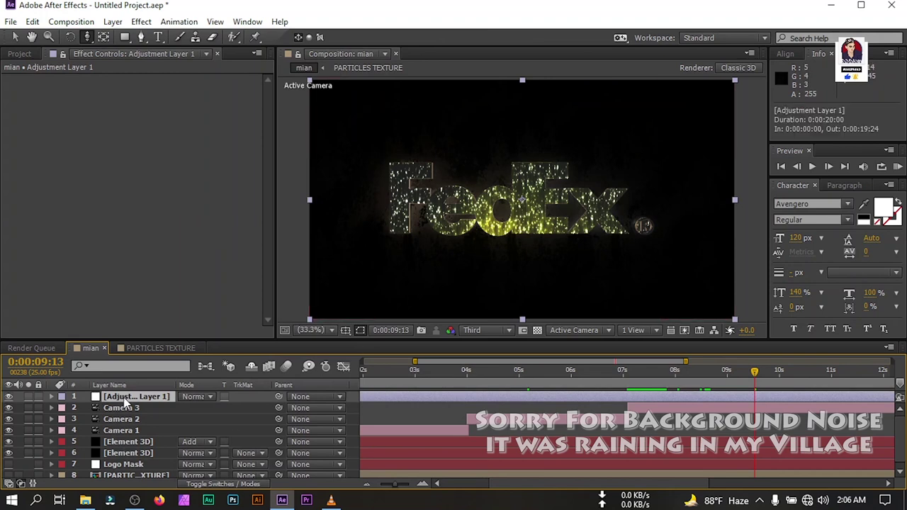
{"action": "right_click", "coordinate": [124, 402]}
{"action": "left_click", "coordinate": [305, 85]}
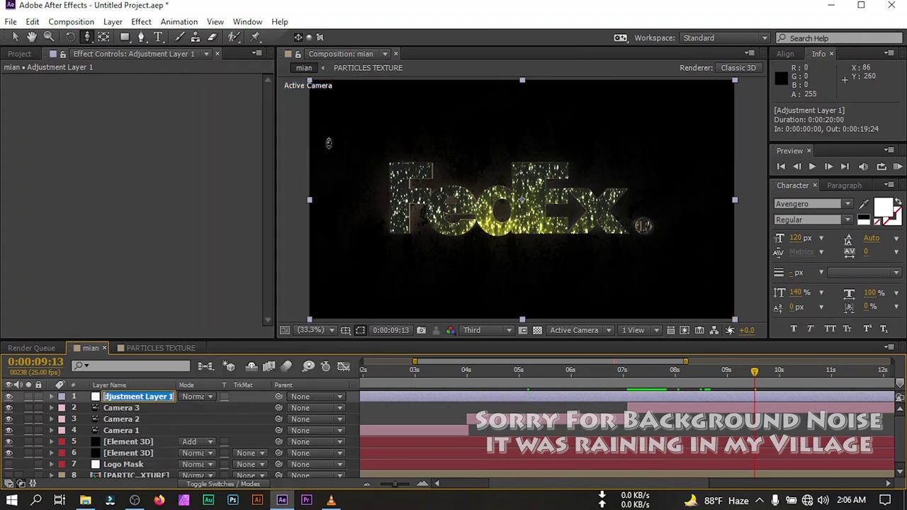
{"action": "type", "text": "Curve"}
{"action": "type", "text": "s"}
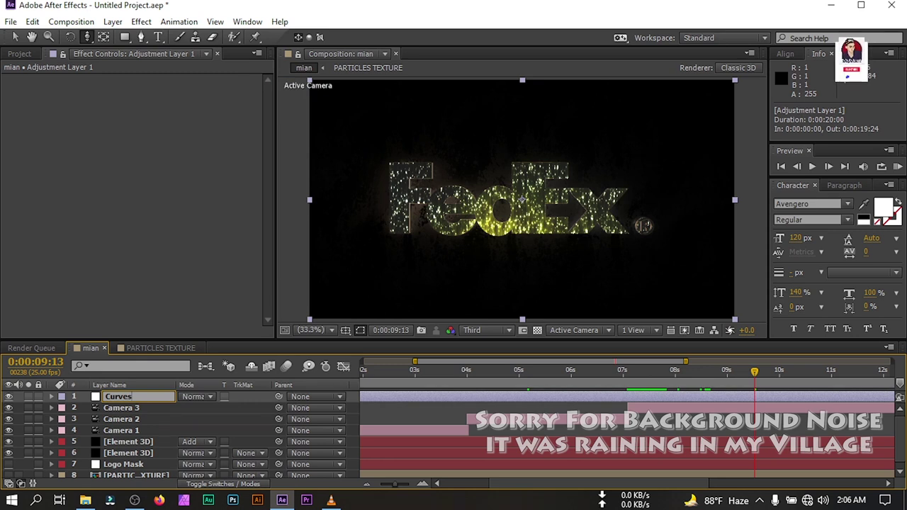
{"action": "key", "text": "Return"}
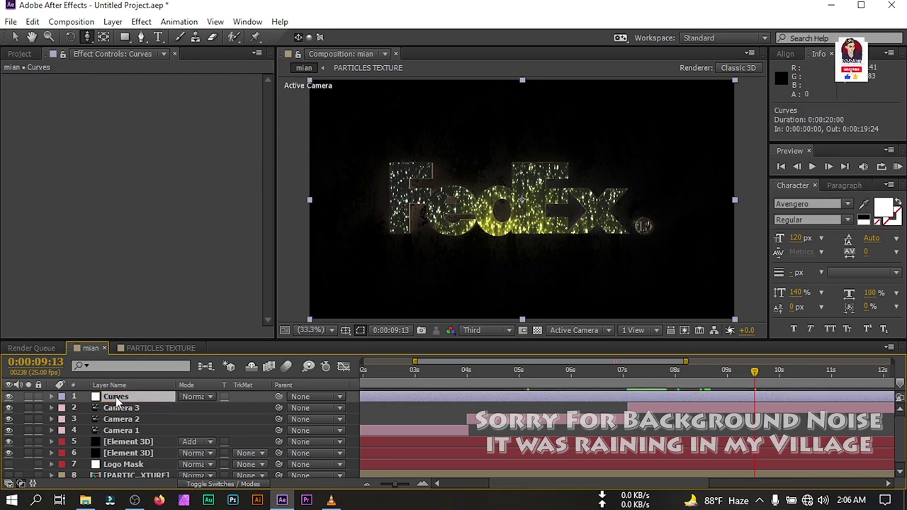
- Apply the Curves effect to the Curves adjustment layer and bend its RGB curve into a contrast-boosting S shape
{"action": "key", "text": "ctrl+space"}
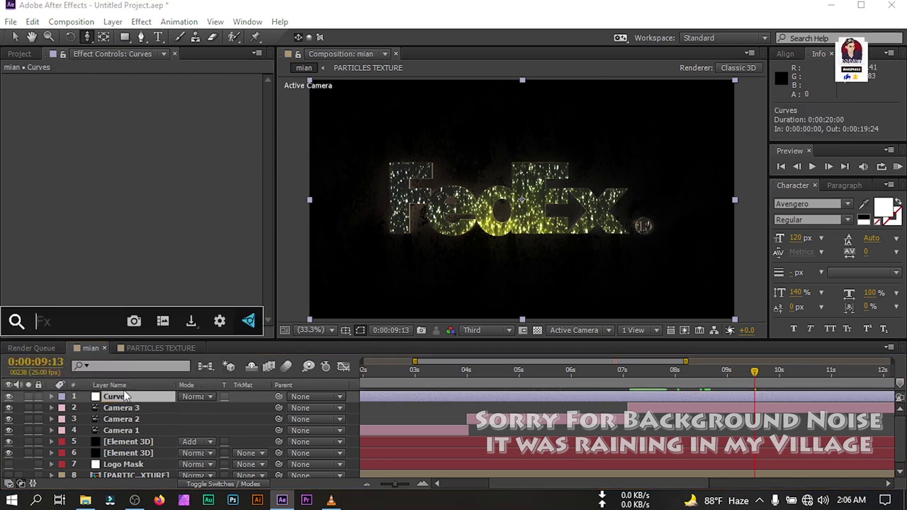
{"action": "type", "text": "cur"}
{"action": "left_click", "coordinate": [50, 358]}
{"action": "key", "text": "v"}
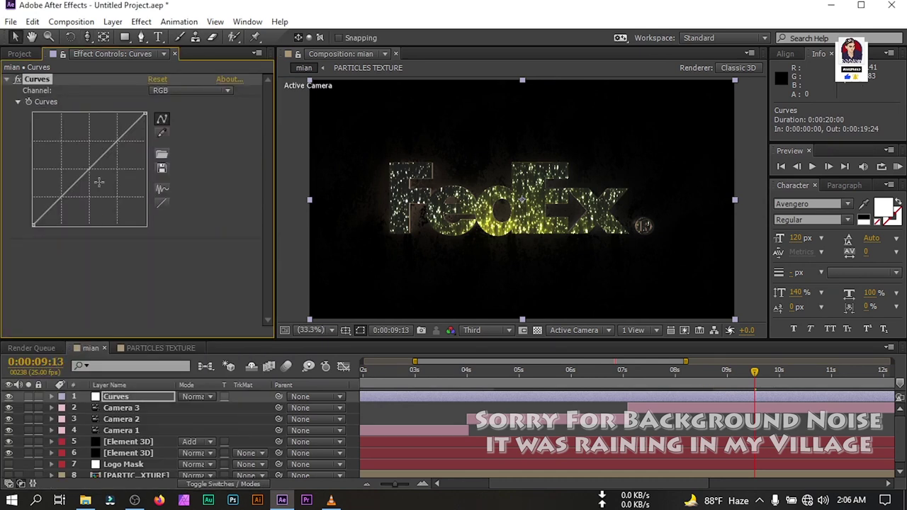
{"action": "left_click_drag", "start_coordinate": [62, 201], "coordinate": [62, 204]}
{"action": "left_click_drag", "start_coordinate": [105, 154], "coordinate": [112, 134]}
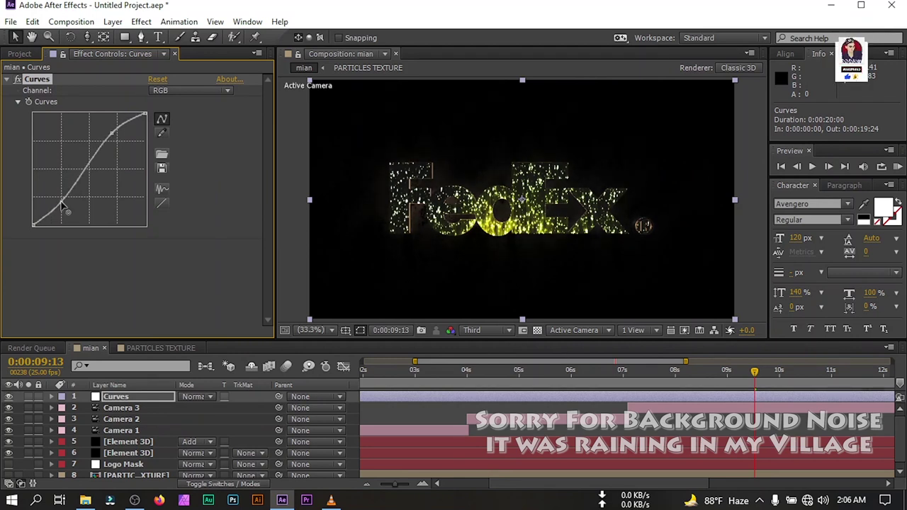
{"action": "left_click", "coordinate": [425, 382]}
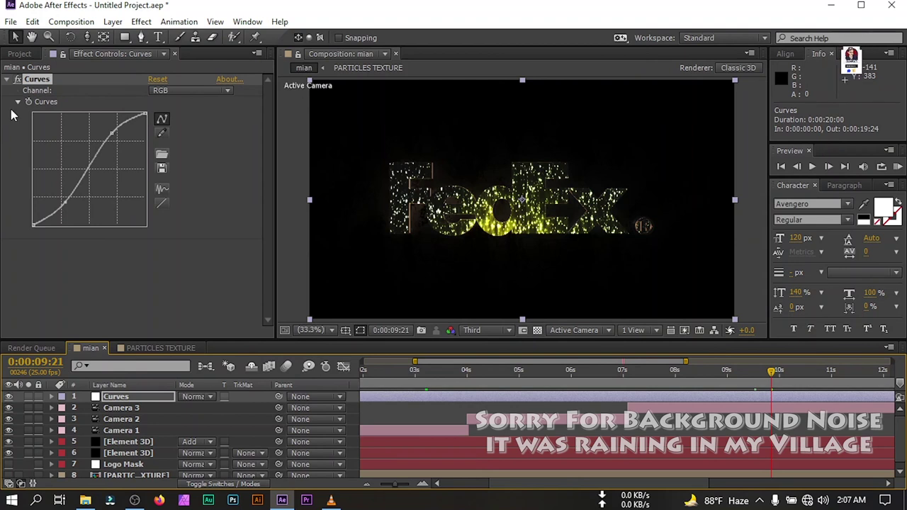
- Adjust the midpoint of the Red channel curve, switch to the Green channel, and undo the last effect value change
{"action": "left_click", "coordinate": [178, 92]}
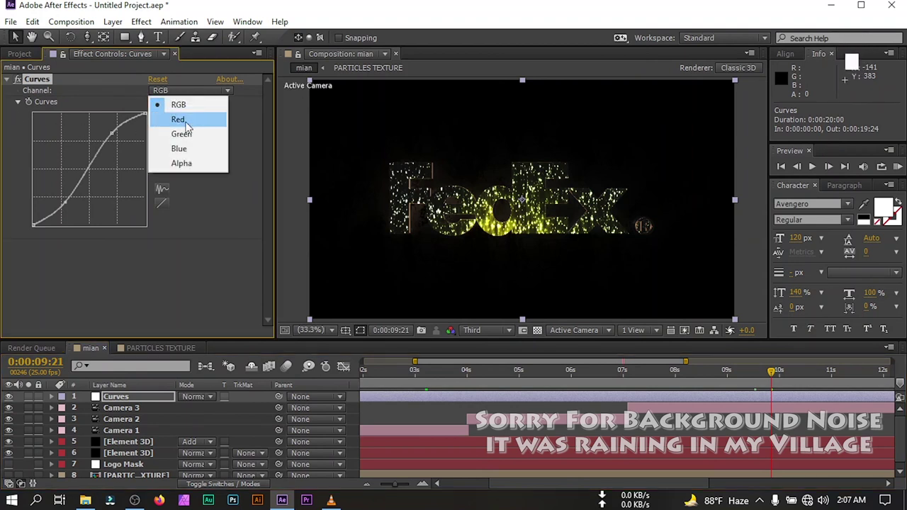
{"action": "left_click", "coordinate": [170, 117]}
{"action": "mouse_move", "coordinate": [86, 172]}
{"action": "left_mouse_down"}
{"action": "mouse_move", "coordinate": [78, 159]}
{"action": "mouse_move", "coordinate": [92, 185]}
{"action": "mouse_move", "coordinate": [88, 169]}
{"action": "left_mouse_up"}
{"action": "left_click", "coordinate": [166, 91]}
{"action": "left_click", "coordinate": [170, 131]}
{"action": "key", "text": "ctrl+z"}
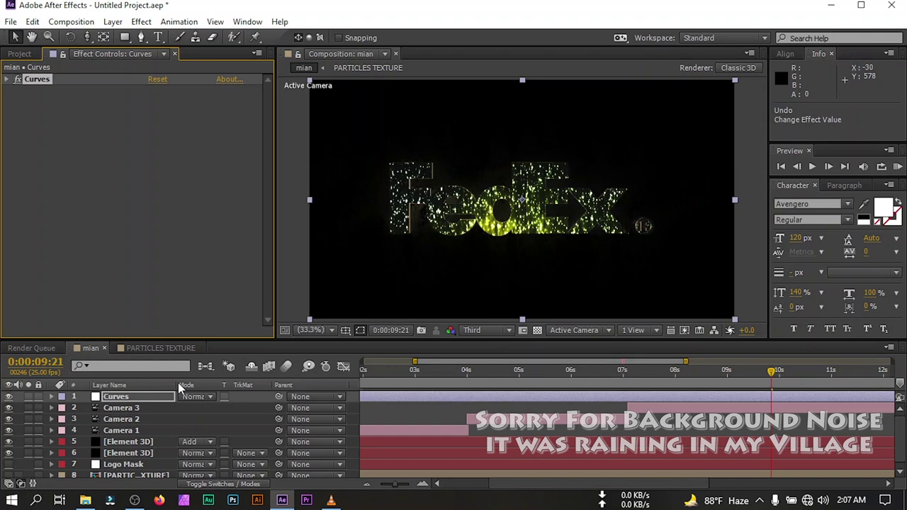
- Create a new composition named Render and place the mian composition in it as a layer
{"action": "left_click", "coordinate": [71, 22]}
{"action": "left_click", "coordinate": [82, 34]}
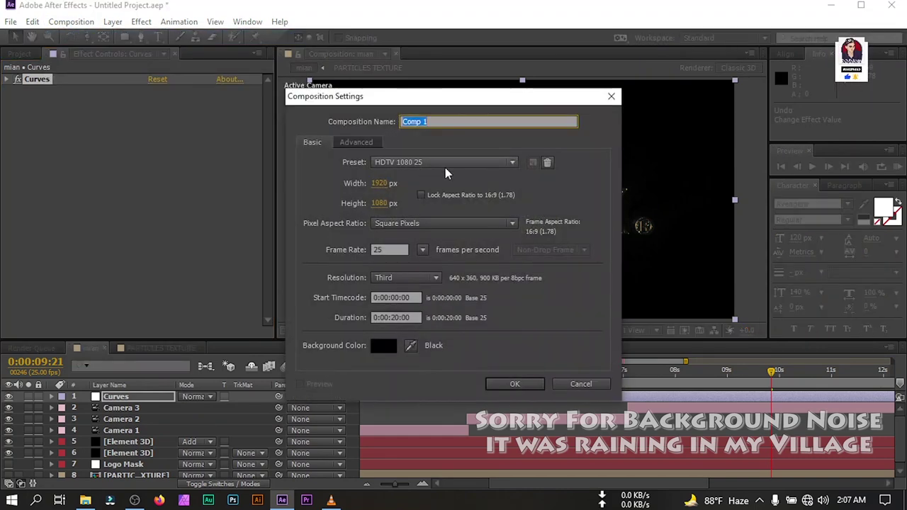
{"action": "type", "text": "Render"}
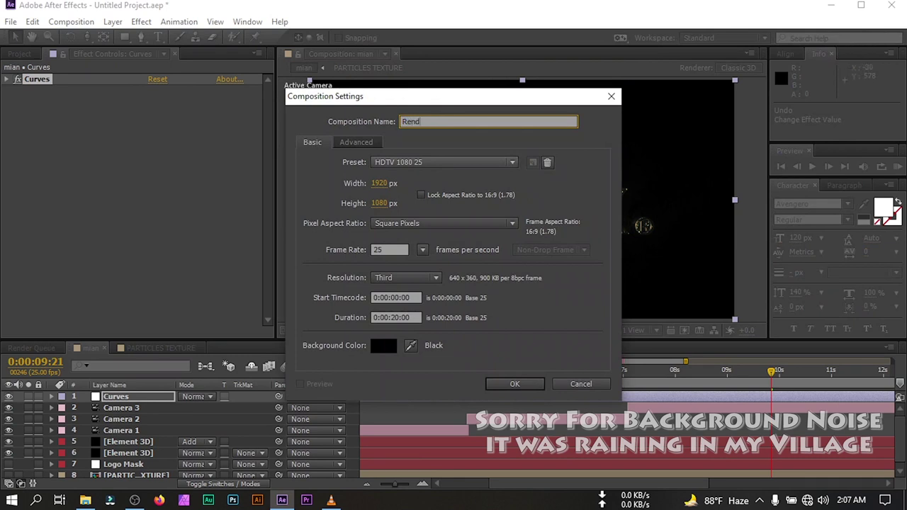
{"action": "left_click", "coordinate": [515, 383]}
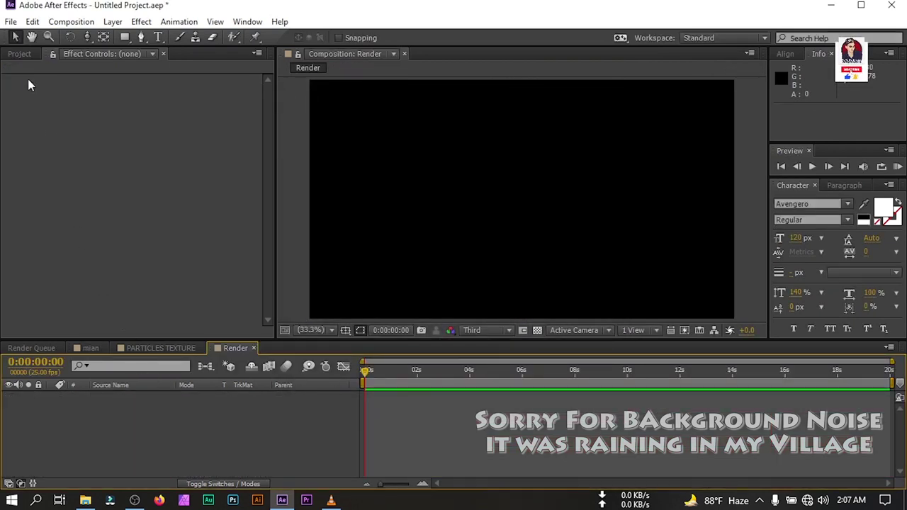
{"action": "left_click", "coordinate": [19, 53]}
{"action": "left_click", "coordinate": [51, 276]}
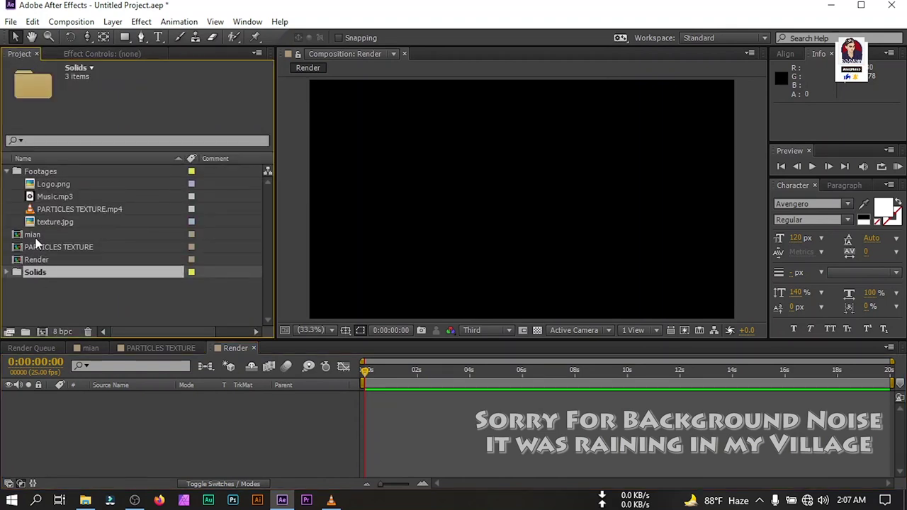
{"action": "left_click", "coordinate": [32, 237]}
{"action": "left_click_drag", "start_coordinate": [32, 238], "coordinate": [93, 420]}
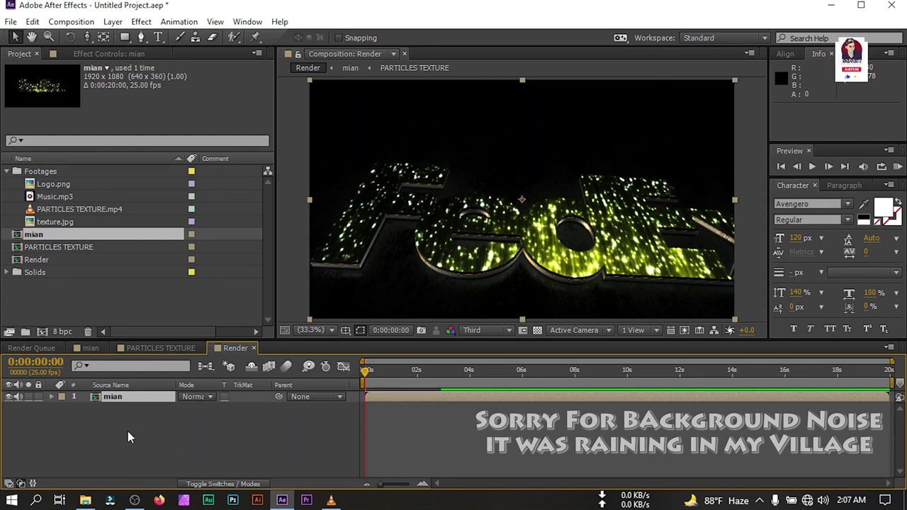
- Create a black solid named Cinematic Black bar above the mian layer in the Render composition
{"action": "right_click", "coordinate": [128, 431]}
{"action": "mouse_move", "coordinate": [186, 298]}
{"action": "left_click", "coordinate": [358, 326]}
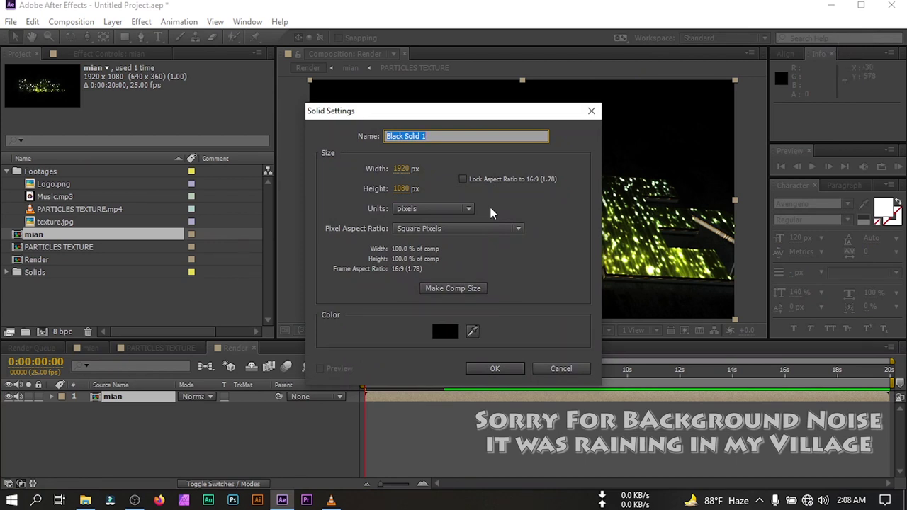
{"action": "type", "text": "Cinematic Black bar"}
{"action": "key", "text": "Return"}
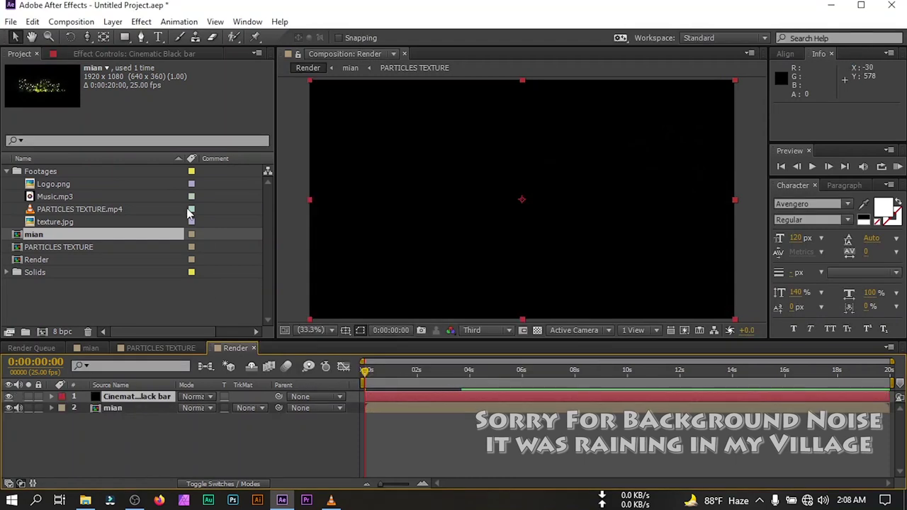
- Add a full-frame rectangular mask to the Cinematic Black bar solid and show the title/action safe guides
{"action": "left_click", "coordinate": [124, 38]}
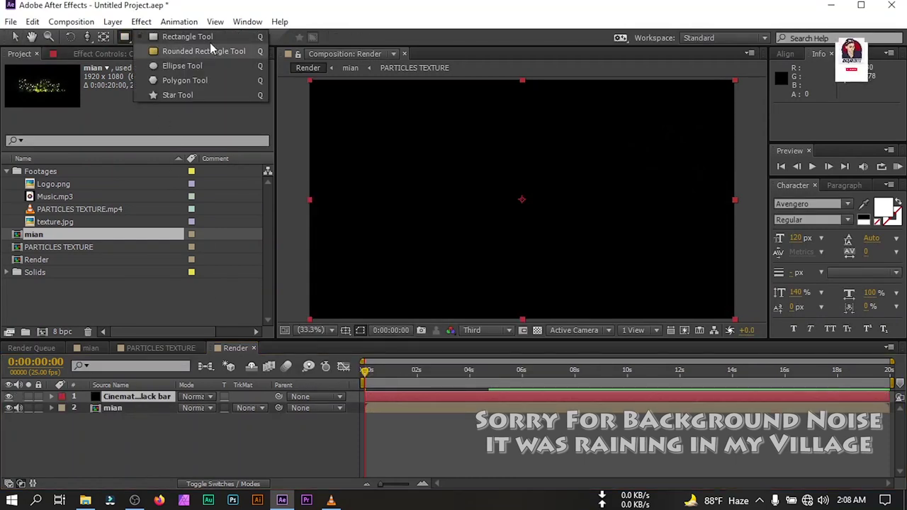
{"action": "left_click", "coordinate": [205, 37]}
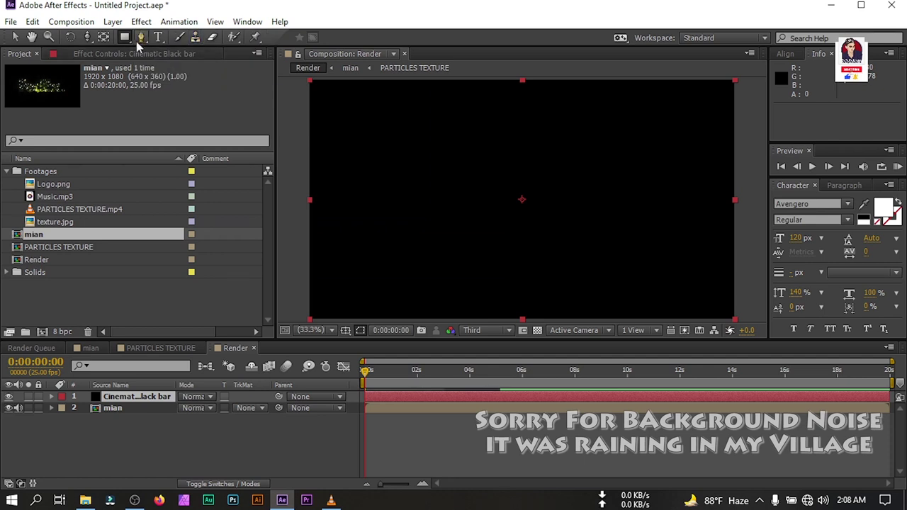
{"action": "double_click", "coordinate": [125, 39]}
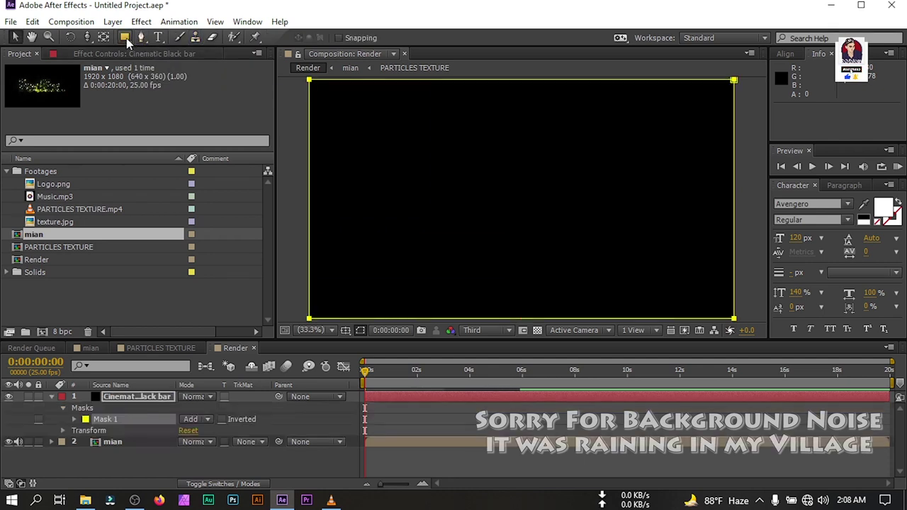
{"action": "left_click", "coordinate": [346, 330]}
{"action": "left_click", "coordinate": [387, 347]}
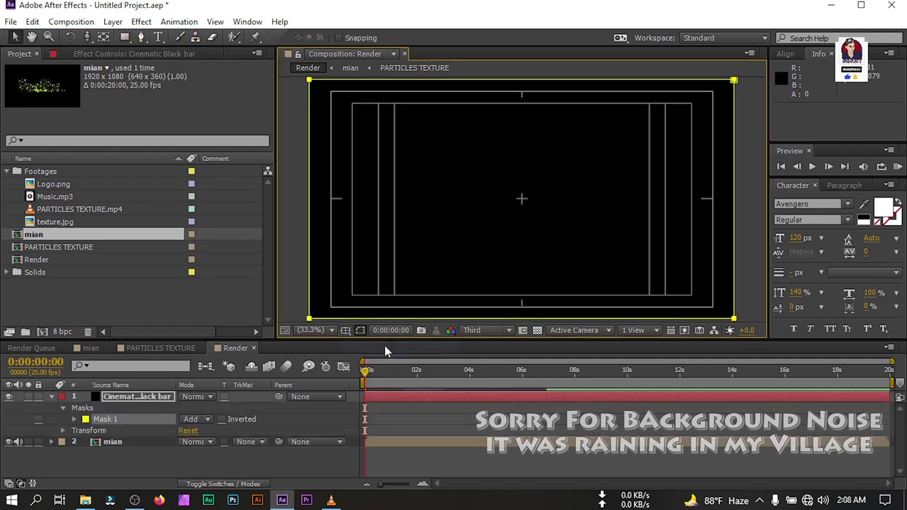
- Pull the upper and lower edges of Mask 1 inward to the title-safe lines
{"action": "left_click", "coordinate": [516, 86]}
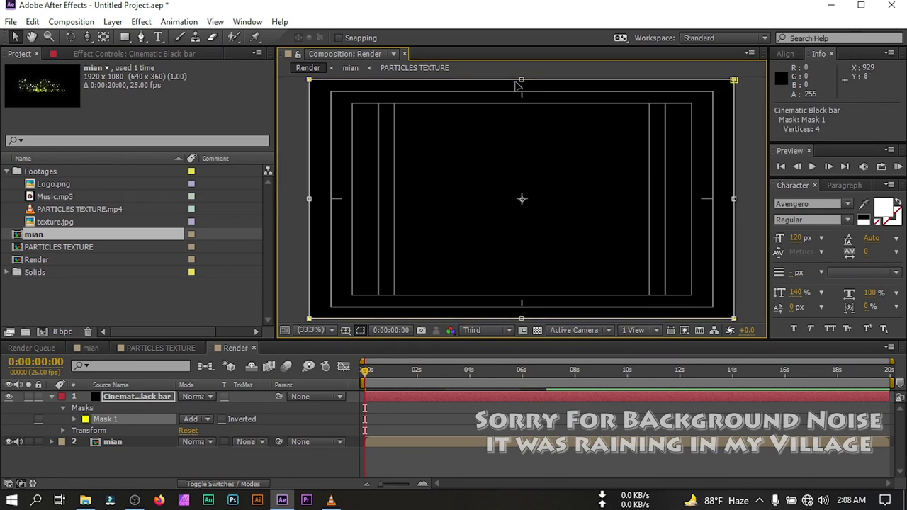
{"action": "left_click_drag", "start_coordinate": [522, 80], "coordinate": [522, 105]}
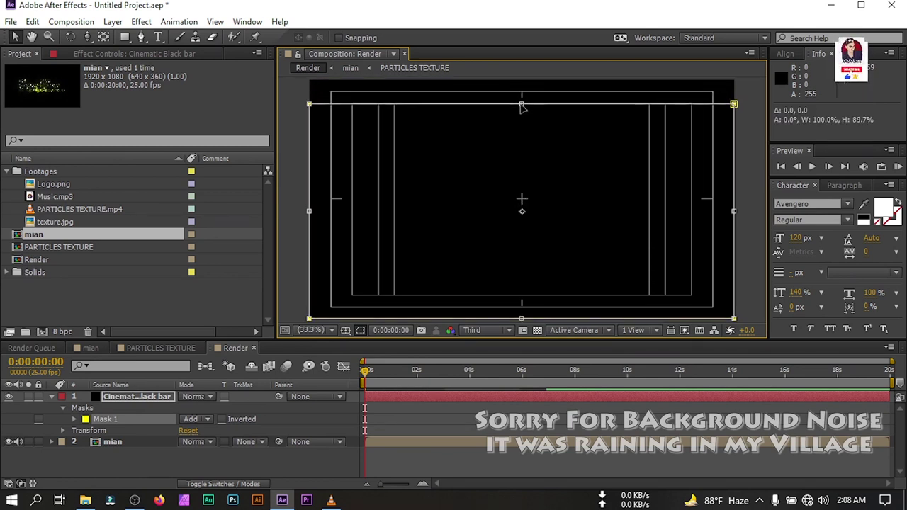
{"action": "left_click_drag", "start_coordinate": [522, 319], "coordinate": [523, 298]}
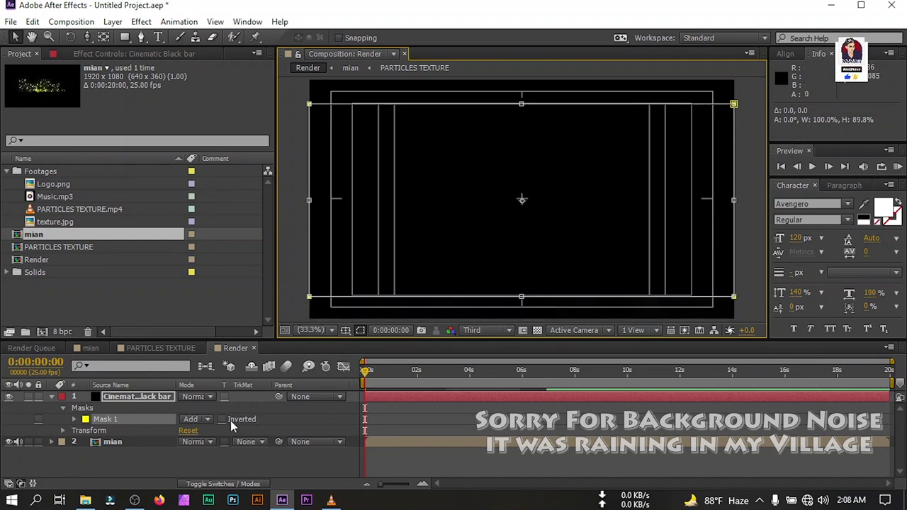
{"action": "left_click", "coordinate": [209, 420]}
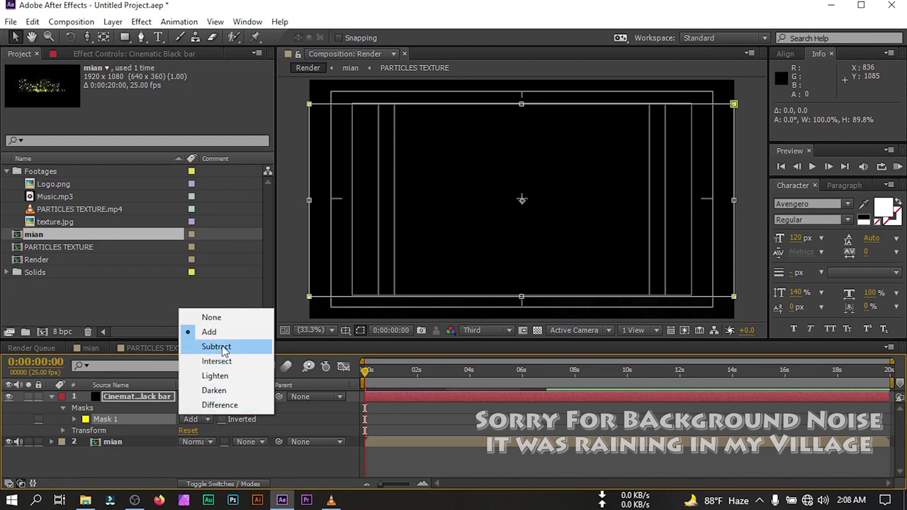
{"action": "left_click", "coordinate": [213, 348]}
{"action": "key", "text": "ctrl+z"}
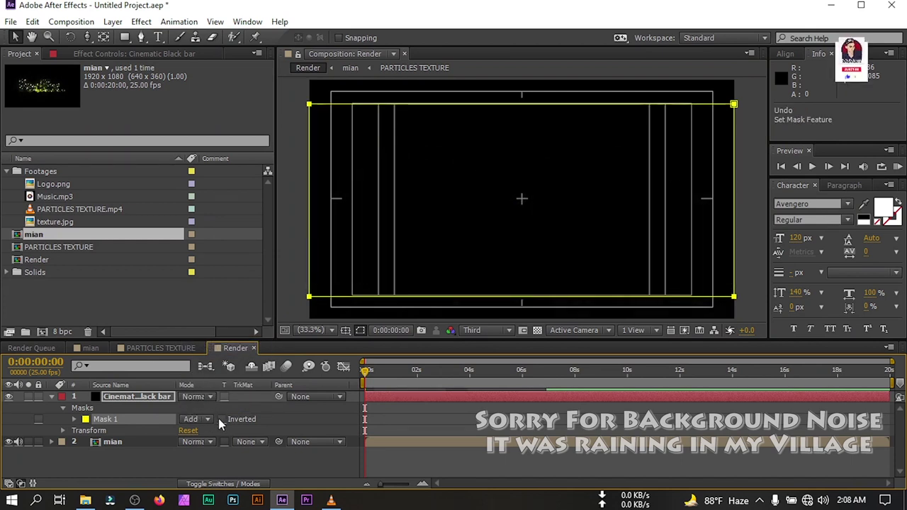
- Invert Mask 1 on the Cinematic Black bar solid and collapse the layer's properties
{"action": "left_click", "coordinate": [220, 420]}
{"action": "left_click", "coordinate": [431, 172]}
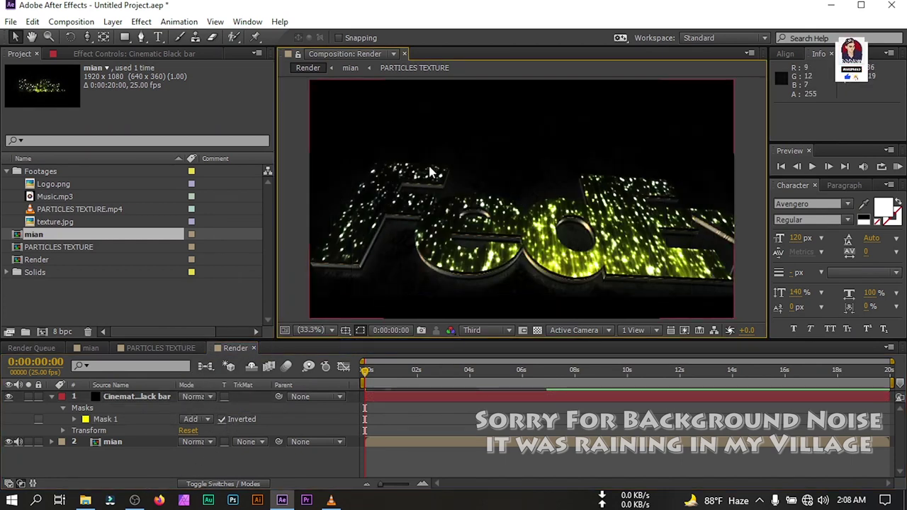
{"action": "left_click", "coordinate": [52, 397]}
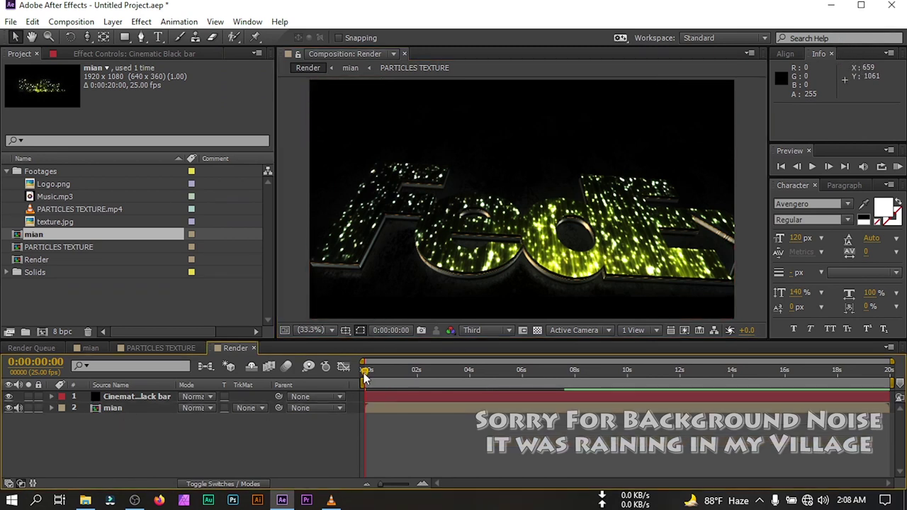
- Keyframe the mian layer's opacity at 100% on the first frame and again about five frames in
{"action": "left_click", "coordinate": [106, 398]}
{"action": "left_click", "coordinate": [113, 409]}
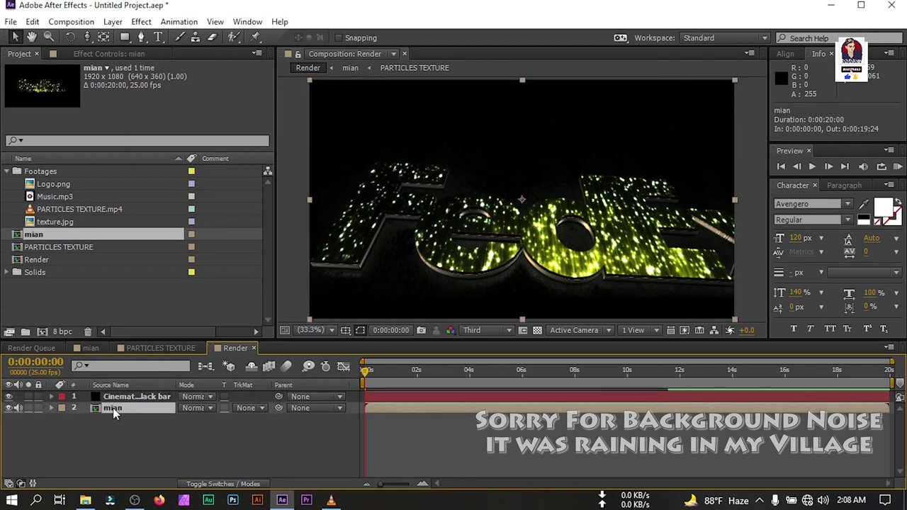
{"action": "key", "text": "t"}
{"action": "left_click", "coordinate": [84, 420]}
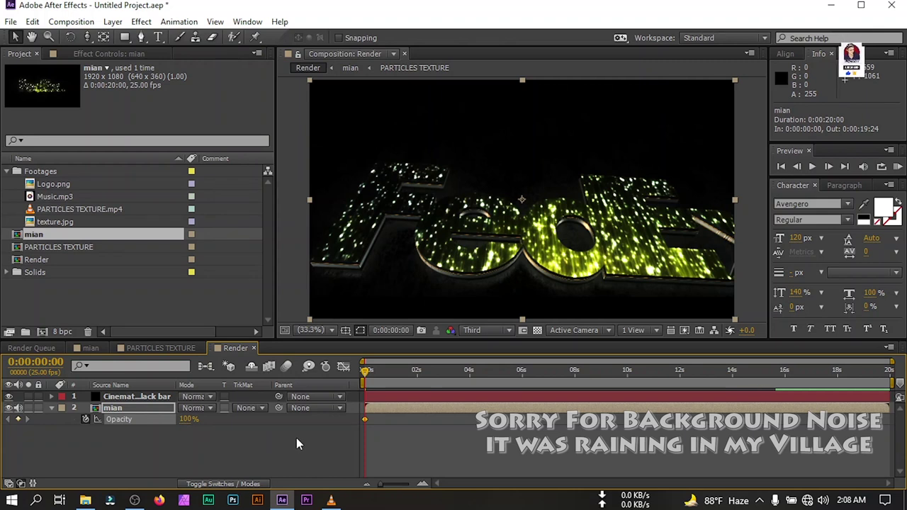
{"action": "key", "text": "alt+Right"}
{"action": "key", "text": "alt+Right"}
{"action": "key", "text": "space"}
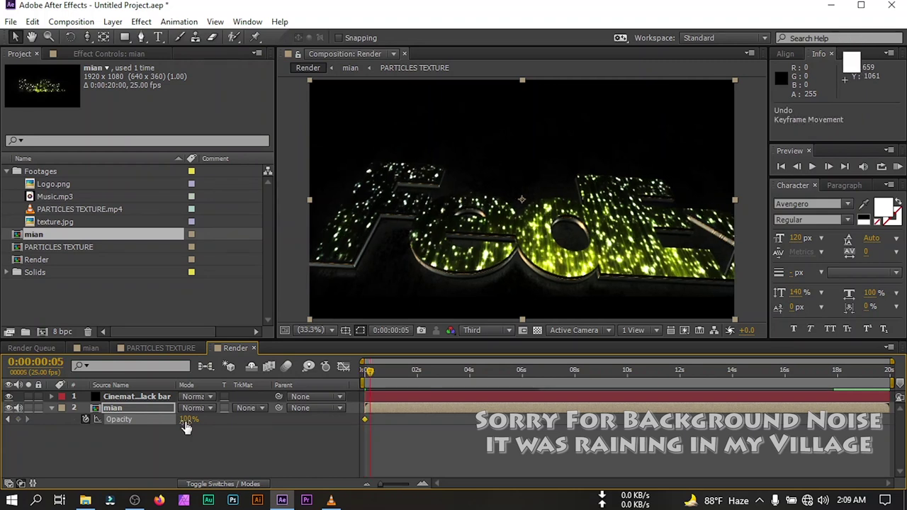
{"action": "key", "text": "ctrl+z"}
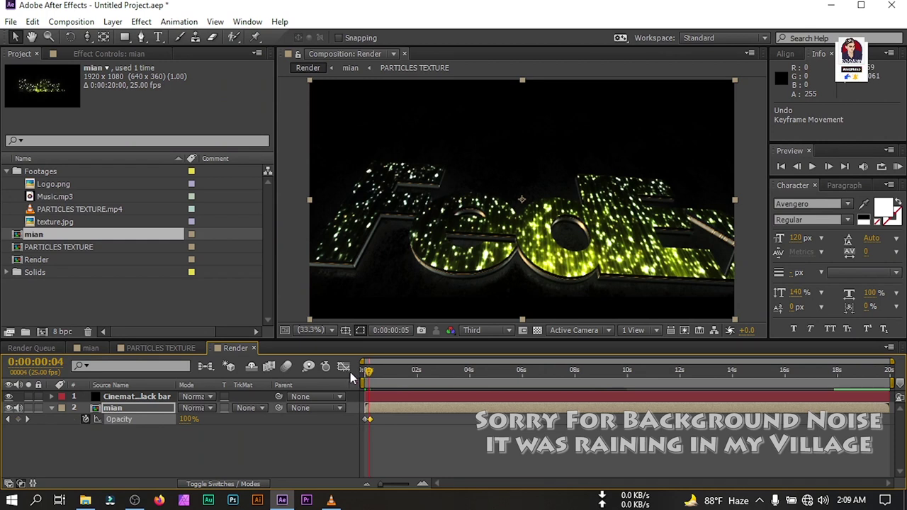
- Set the mian layer's opacity to 0% at 0:00:00:00 and scrub through the fade-in
{"action": "key", "text": "Home"}
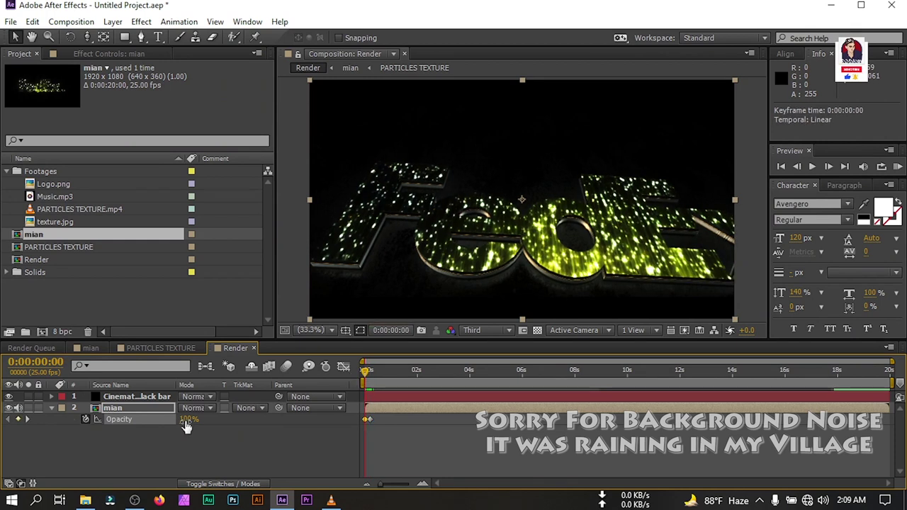
{"action": "left_click", "coordinate": [186, 421]}
{"action": "type", "text": "0"}
{"action": "left_click", "coordinate": [263, 449]}
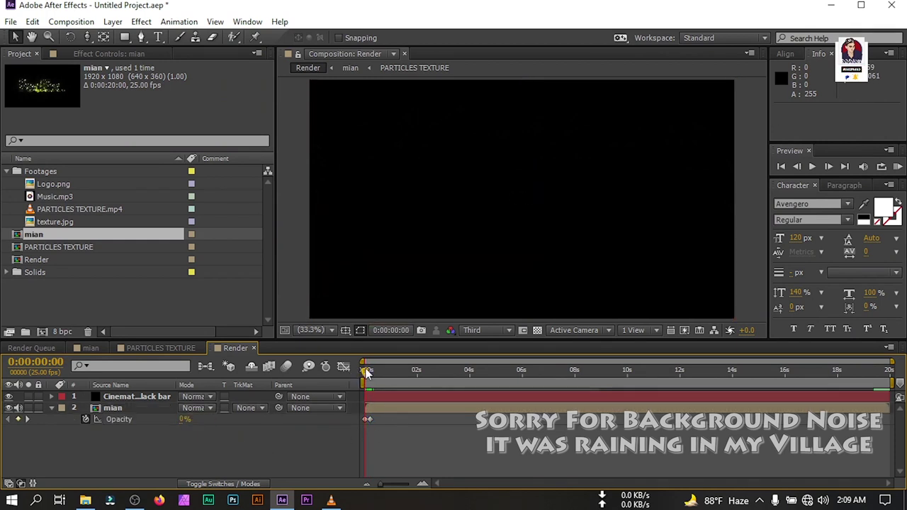
{"action": "left_click_drag", "start_coordinate": [374, 373], "coordinate": [360, 381]}
{"action": "key", "text": "Page_Up"}
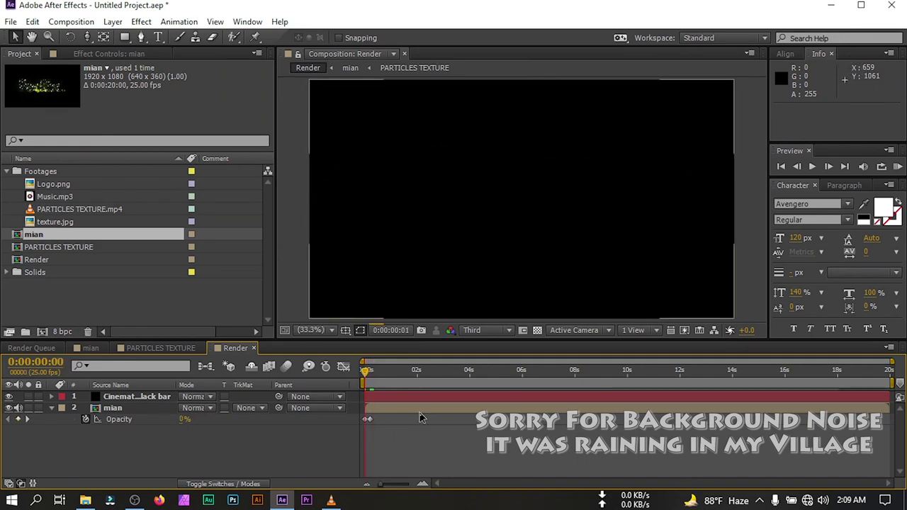
- End the work area at about 0:00:12:21 and trim the Render composition to it
{"action": "left_click_drag", "start_coordinate": [659, 372], "coordinate": [681, 372]}
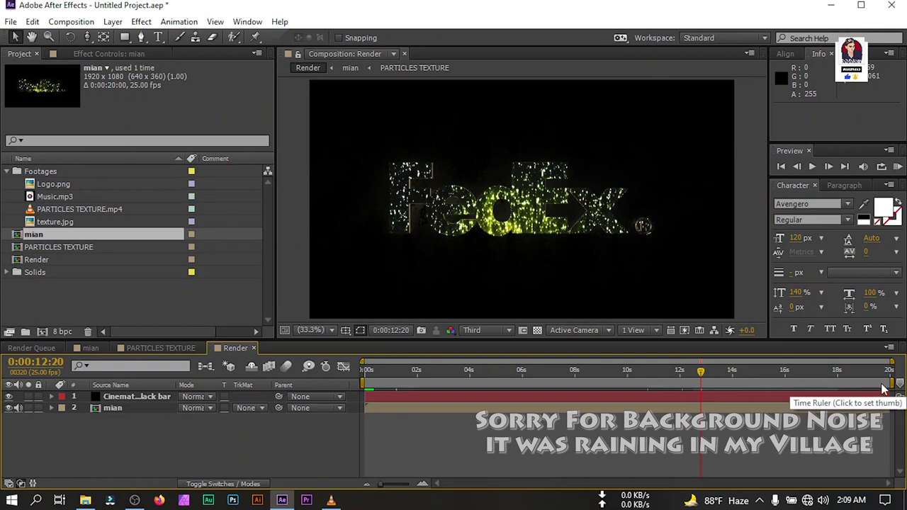
{"action": "left_click_drag", "start_coordinate": [892, 383], "coordinate": [714, 390]}
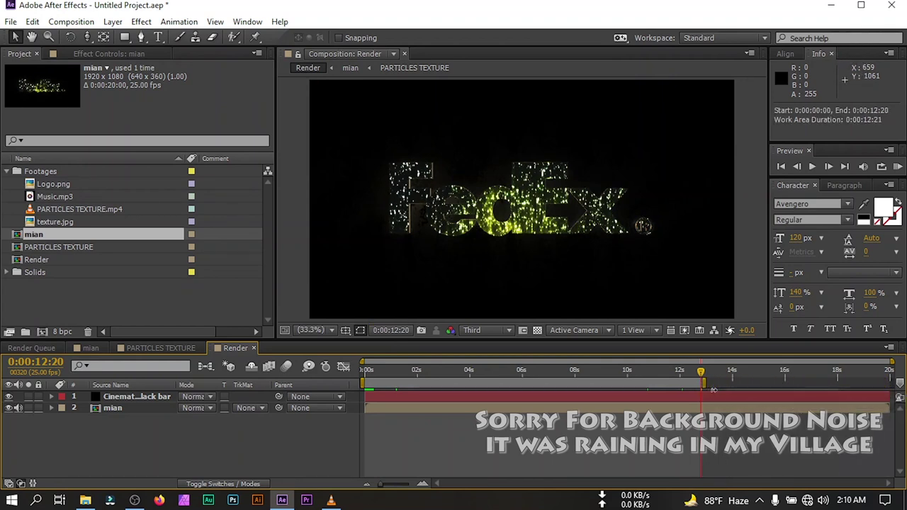
{"action": "right_click", "coordinate": [684, 383]}
{"action": "left_click", "coordinate": [737, 418]}
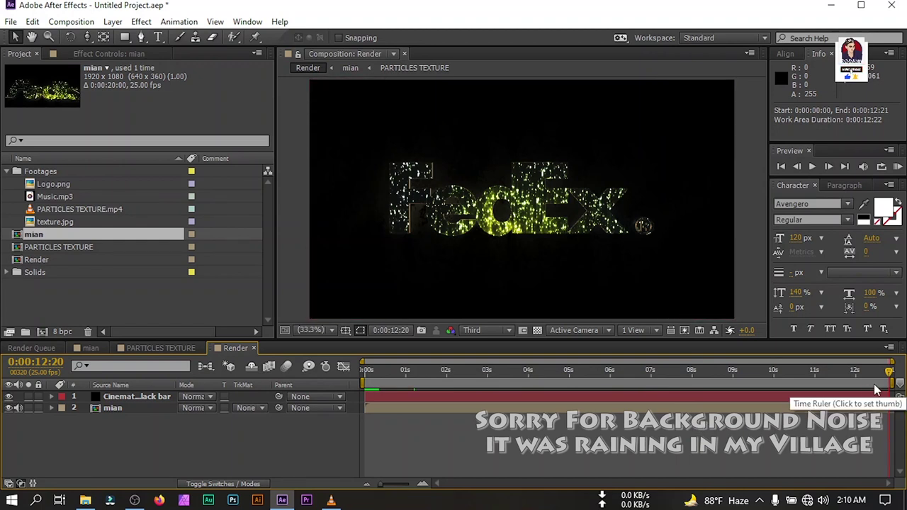
- Keyframe the mian layer's opacity to 18% at 0:00:12:20 and go back to 0:00:12:05
{"action": "key", "text": "t"}
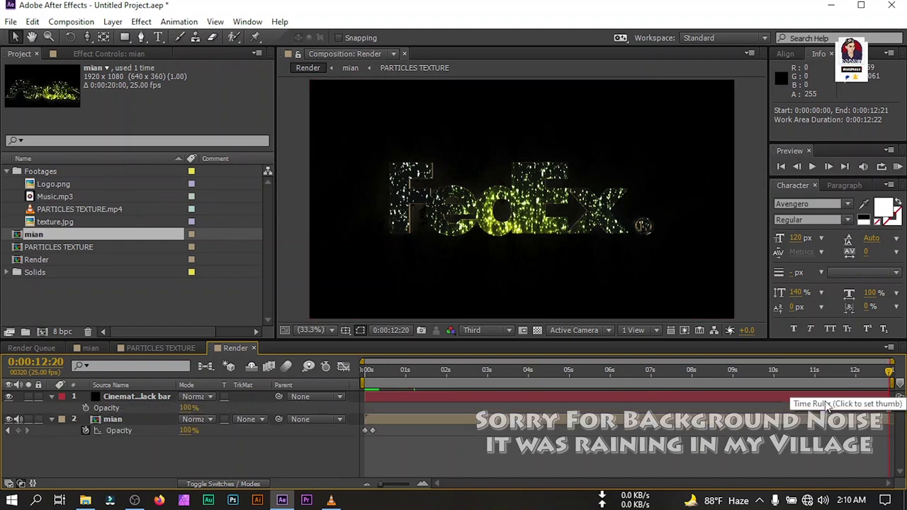
{"action": "left_click", "coordinate": [18, 432]}
{"action": "left_click", "coordinate": [188, 431]}
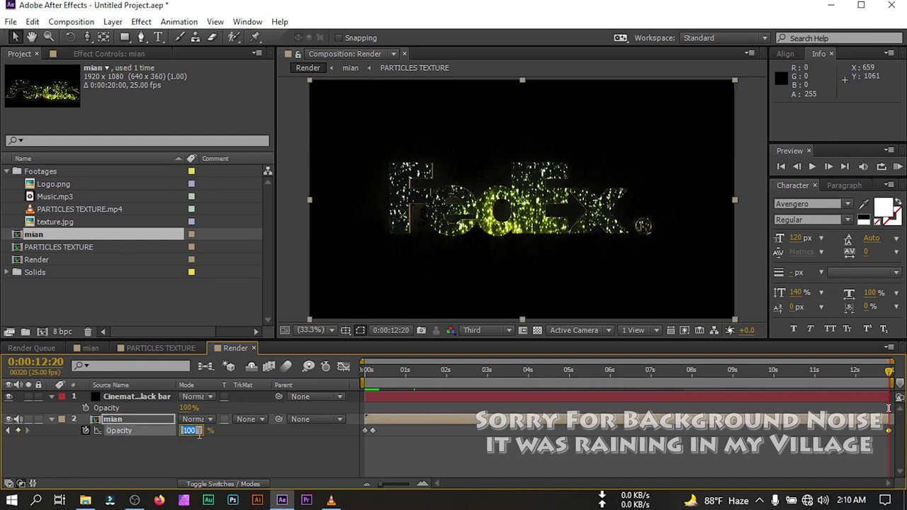
{"action": "type", "text": "18"}
{"action": "key", "text": "Return"}
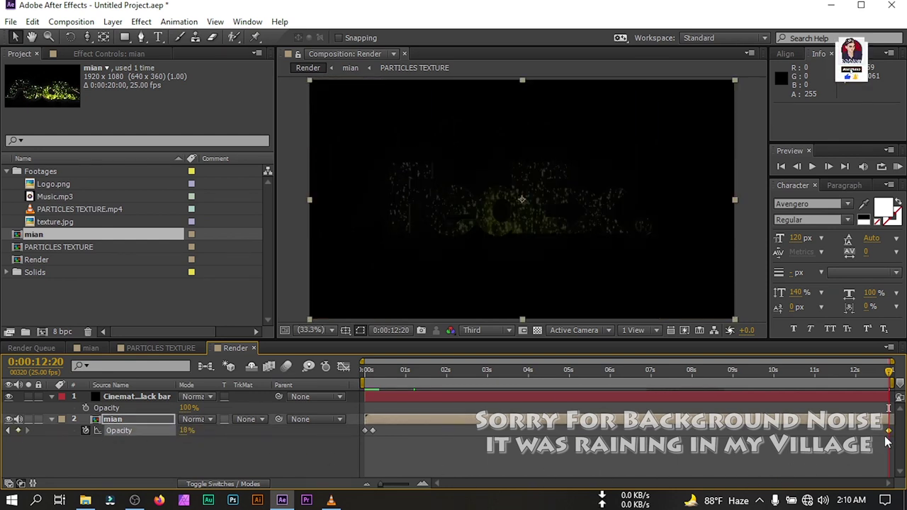
{"action": "left_click", "coordinate": [865, 380]}
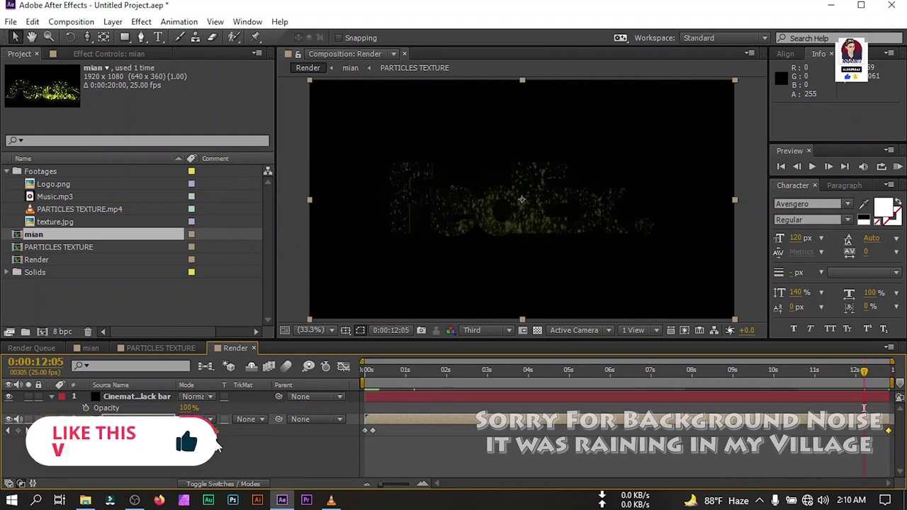
- Create a black 1920 x 1080 solid named Flare above Camera 3 and below Curves in the mian composition
{"action": "left_click", "coordinate": [90, 348]}
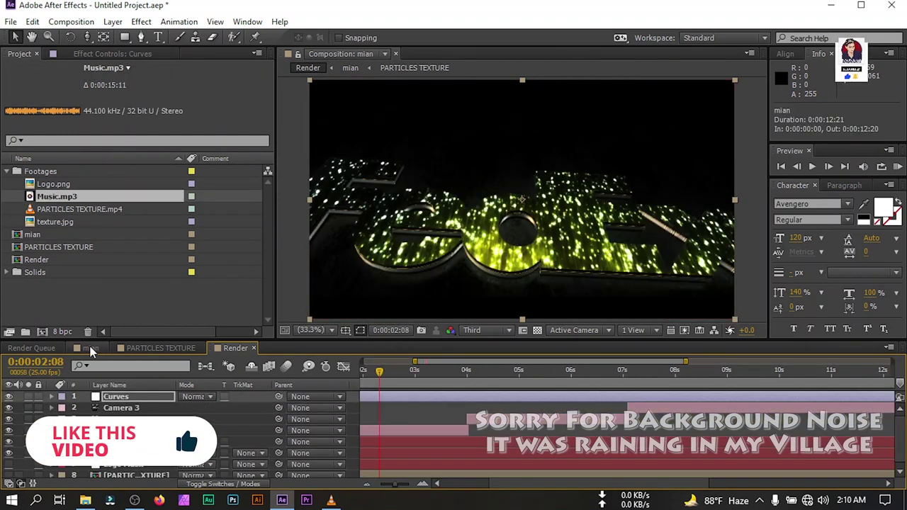
{"action": "left_click", "coordinate": [120, 407]}
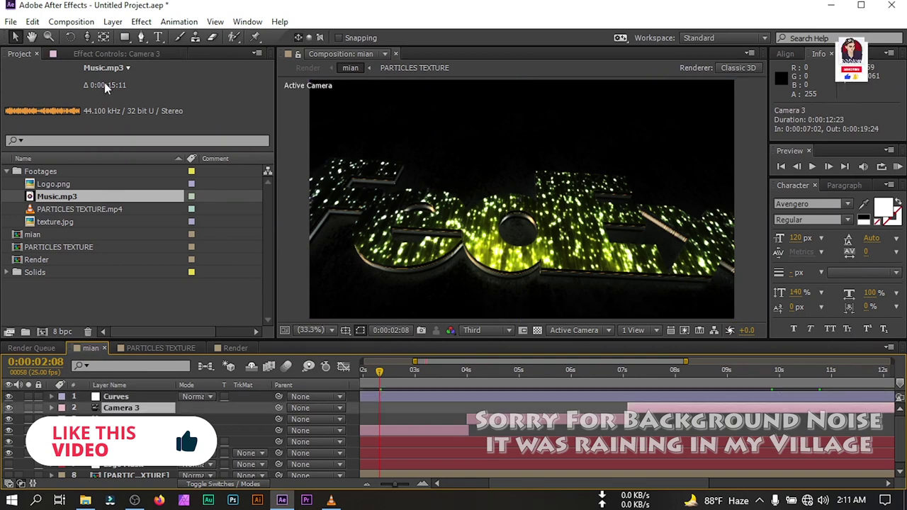
{"action": "left_click", "coordinate": [113, 21]}
{"action": "mouse_move", "coordinate": [154, 22]}
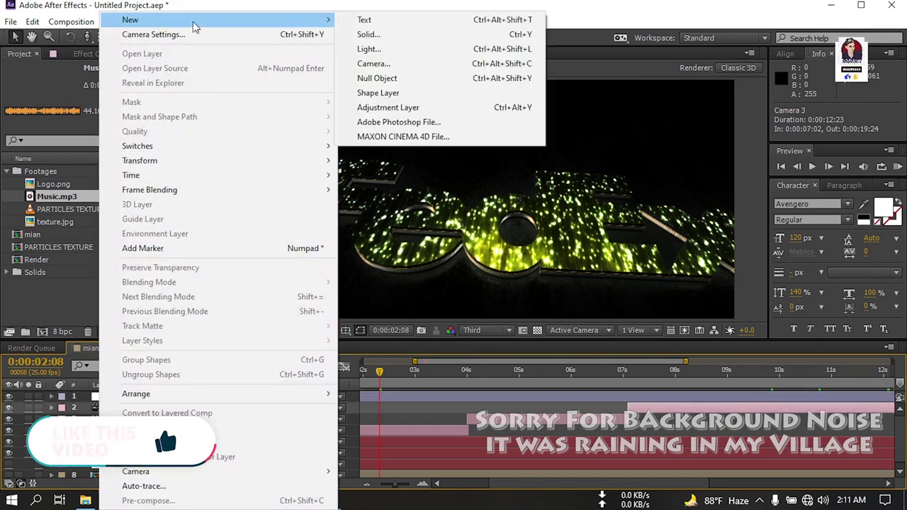
{"action": "left_click", "coordinate": [402, 35]}
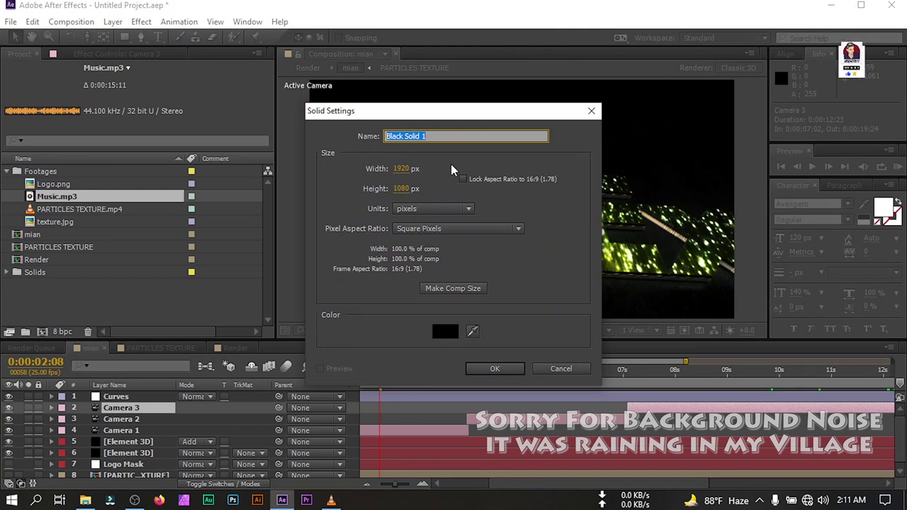
{"action": "type", "text": "Flar"}
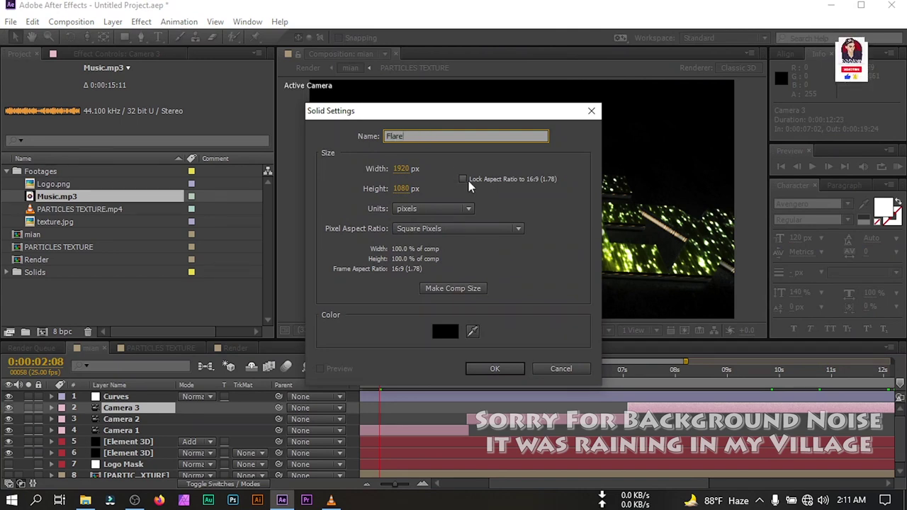
{"action": "type", "text": "e"}
{"action": "left_click", "coordinate": [475, 373]}
{"action": "left_click_drag", "start_coordinate": [116, 397], "coordinate": [119, 411]}
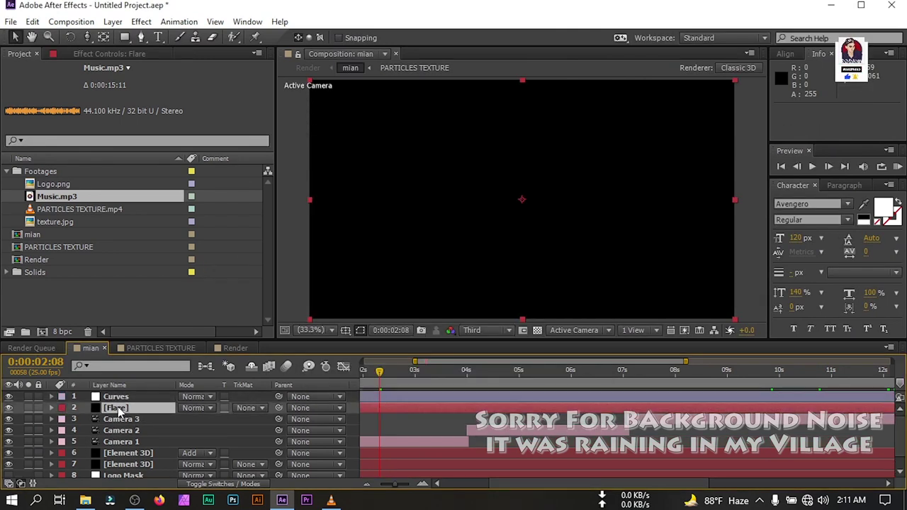
- Apply Optical Flares to the Flare solid and replace its default lens objects with a single Glow
{"action": "key", "text": "ctrl+space"}
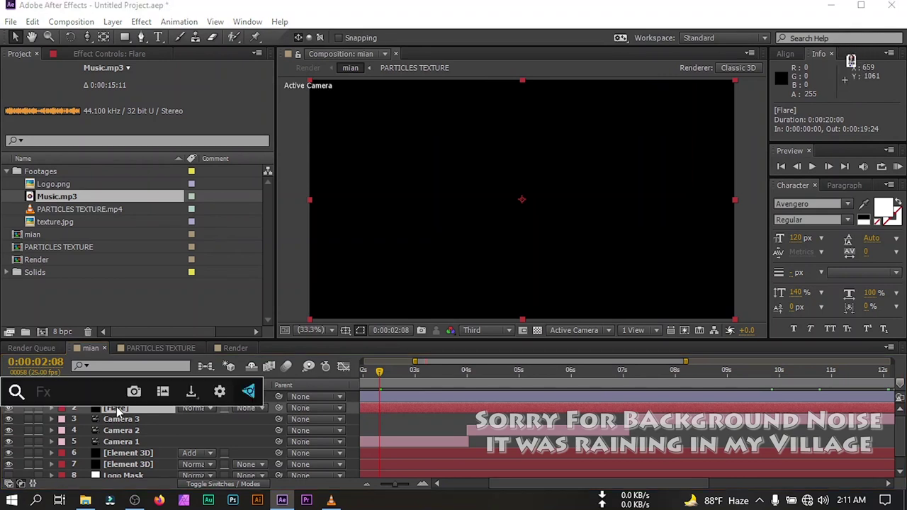
{"action": "type", "text": "op"}
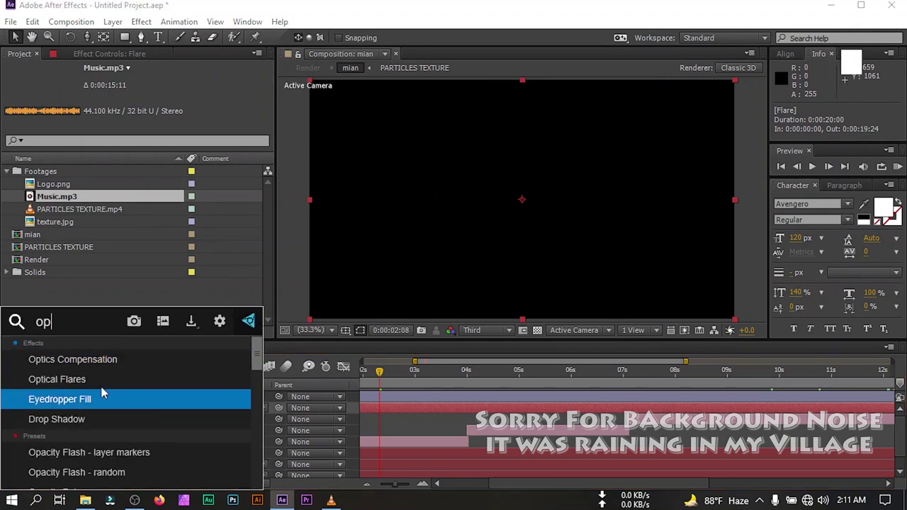
{"action": "left_click", "coordinate": [85, 377]}
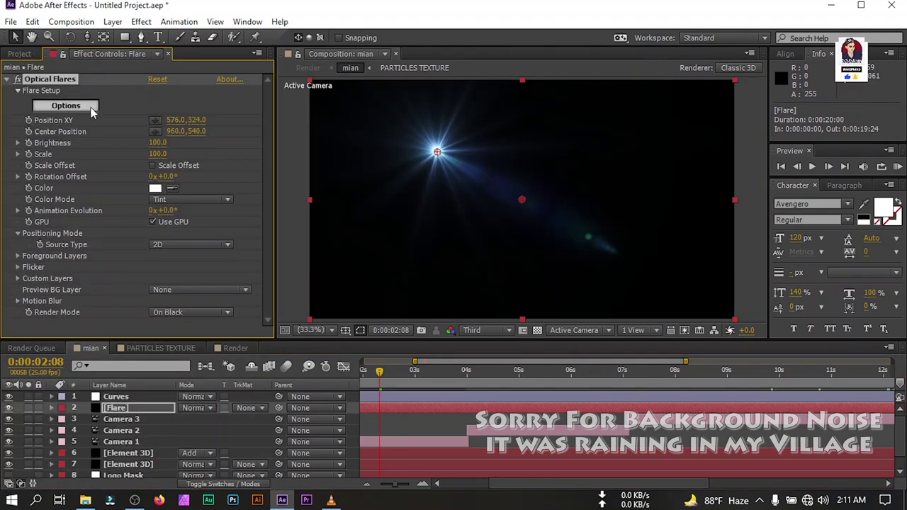
{"action": "left_click", "coordinate": [62, 106]}
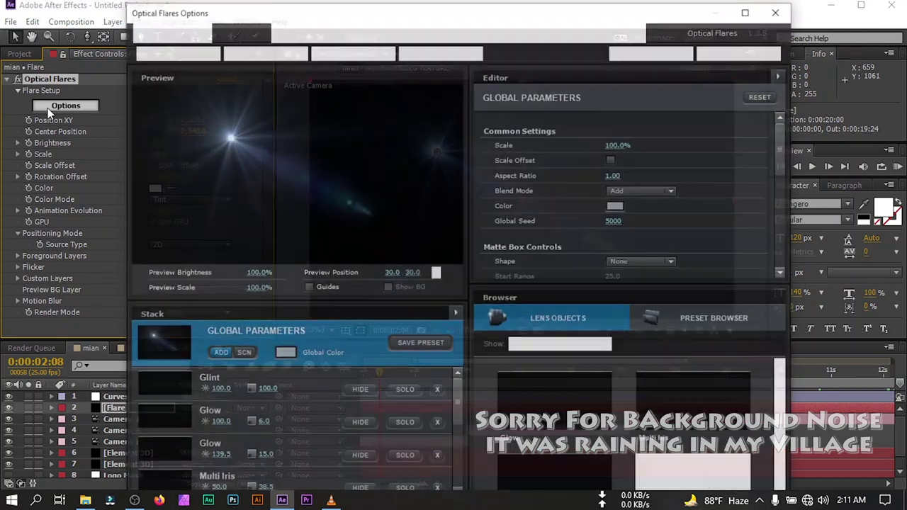
{"action": "left_click", "coordinate": [444, 50]}
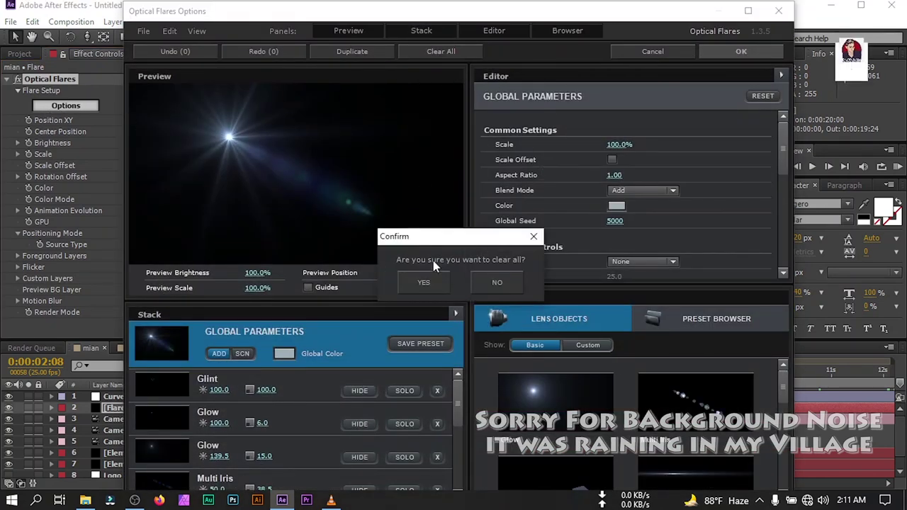
{"action": "left_click", "coordinate": [434, 284]}
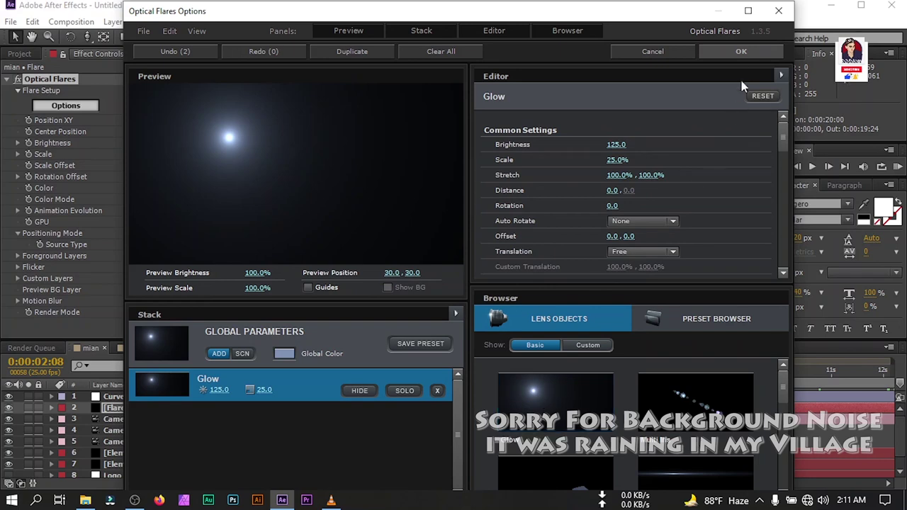
{"action": "left_click", "coordinate": [741, 52]}
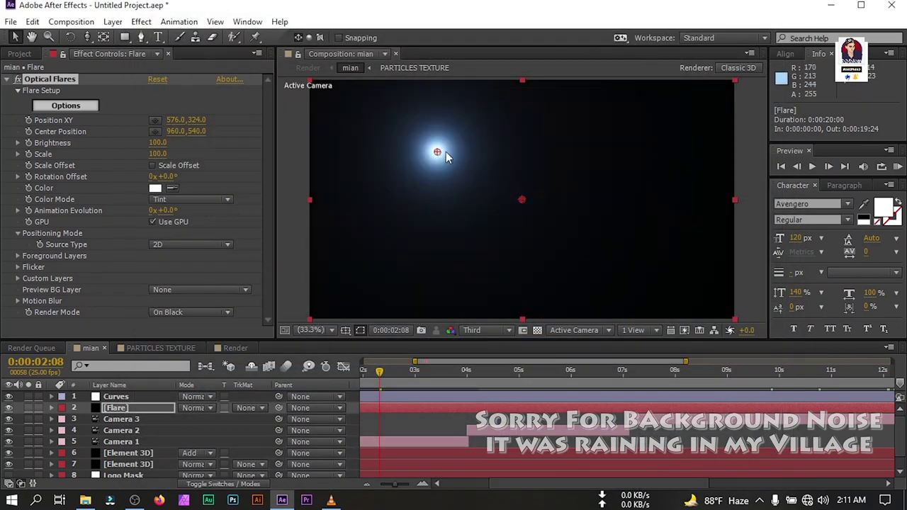
- Move the flare to the upper centre of the frame at about 960, 6 and set its render mode to On Transparent
{"action": "left_click_drag", "start_coordinate": [438, 152], "coordinate": [522, 81]}
{"action": "left_click", "coordinate": [170, 313]}
{"action": "left_click", "coordinate": [194, 342]}
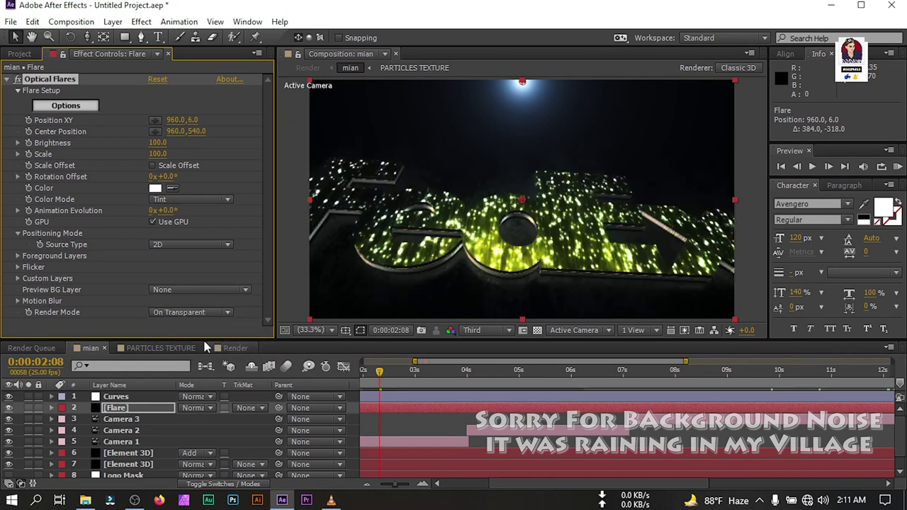
- Tint the flare golden yellow and move it above the frame to about 969, -183
{"action": "left_click", "coordinate": [155, 191]}
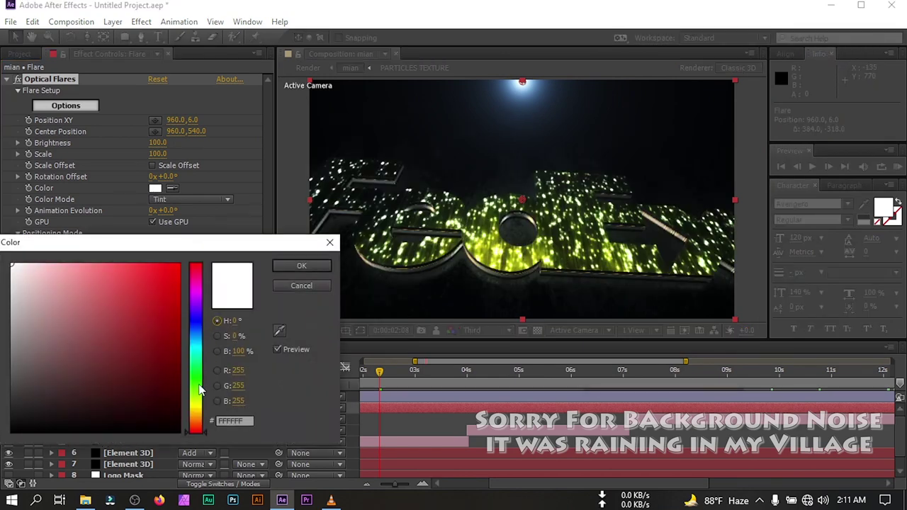
{"action": "left_click", "coordinate": [198, 403]}
{"action": "left_click", "coordinate": [178, 268]}
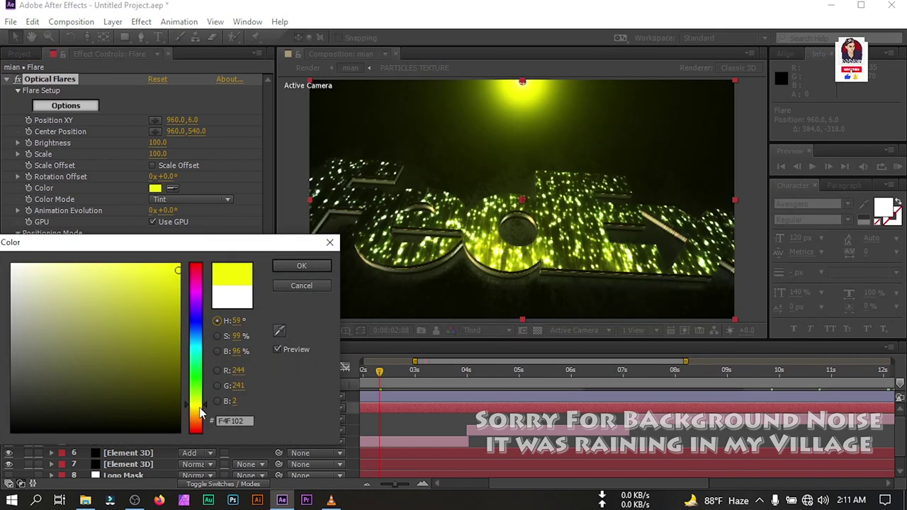
{"action": "left_click", "coordinate": [301, 266]}
{"action": "left_click_drag", "start_coordinate": [524, 79], "coordinate": [524, 37]}
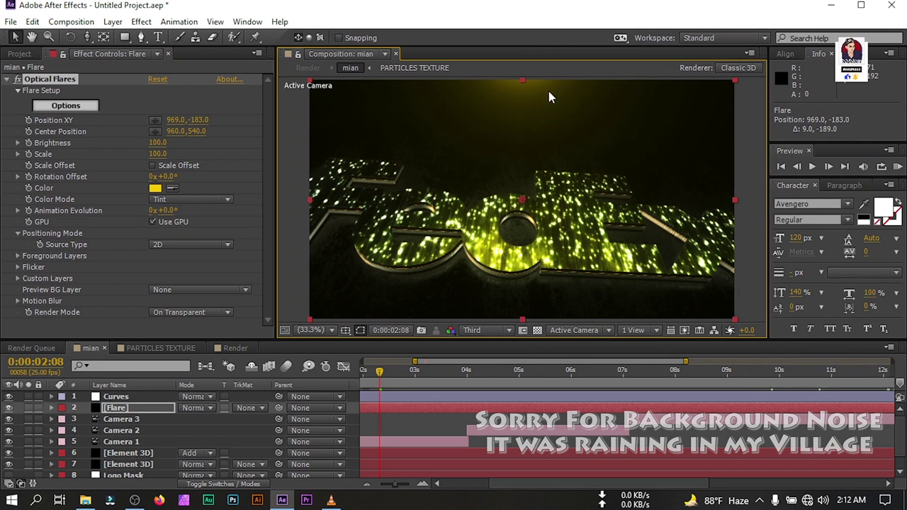
- Set the Flare layer's opacity to 80%, collapse the property and check the frame at 0:00:07:02
{"action": "left_click", "coordinate": [116, 407]}
{"action": "key", "text": "t"}
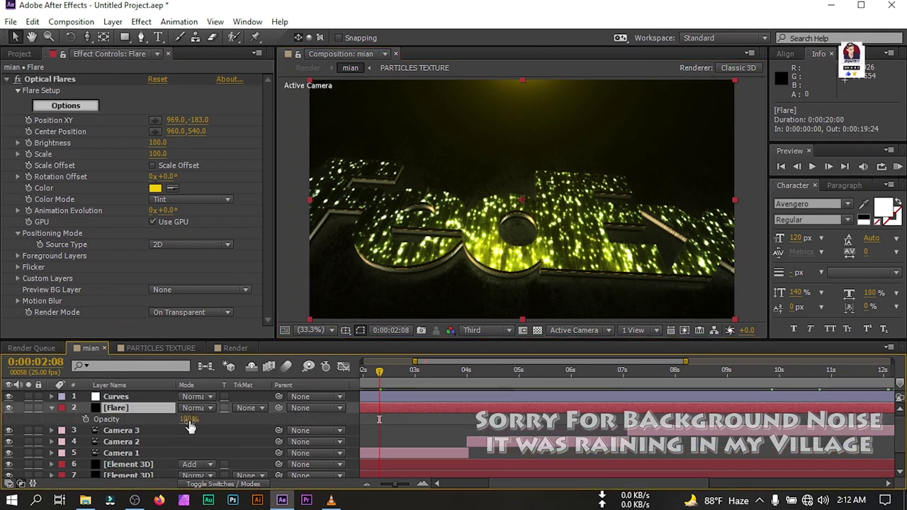
{"action": "left_click", "coordinate": [188, 419]}
{"action": "type", "text": "8"}
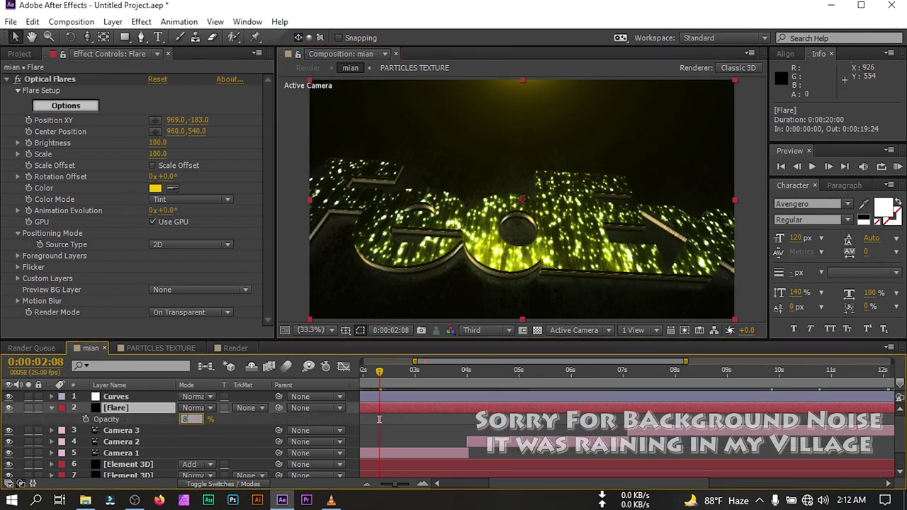
{"action": "type", "text": "0"}
{"action": "key", "text": "Return"}
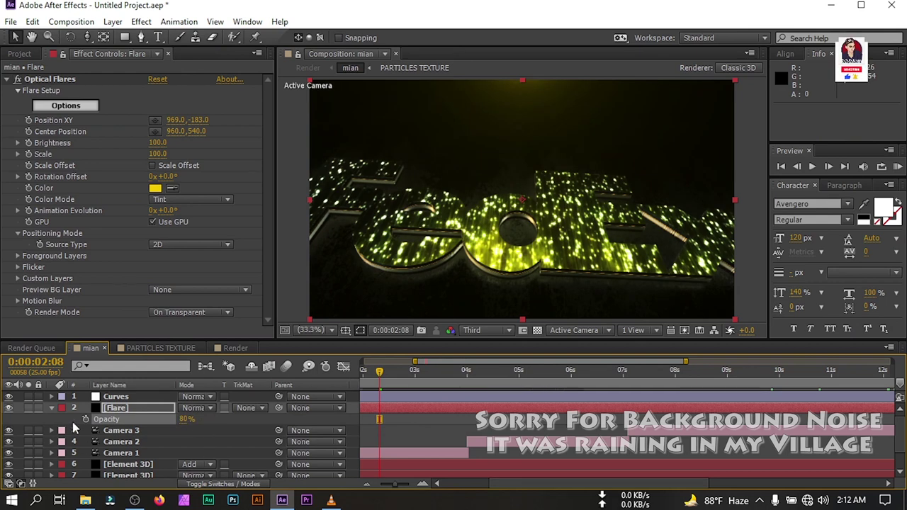
{"action": "key", "text": "t"}
{"action": "left_click", "coordinate": [629, 380]}
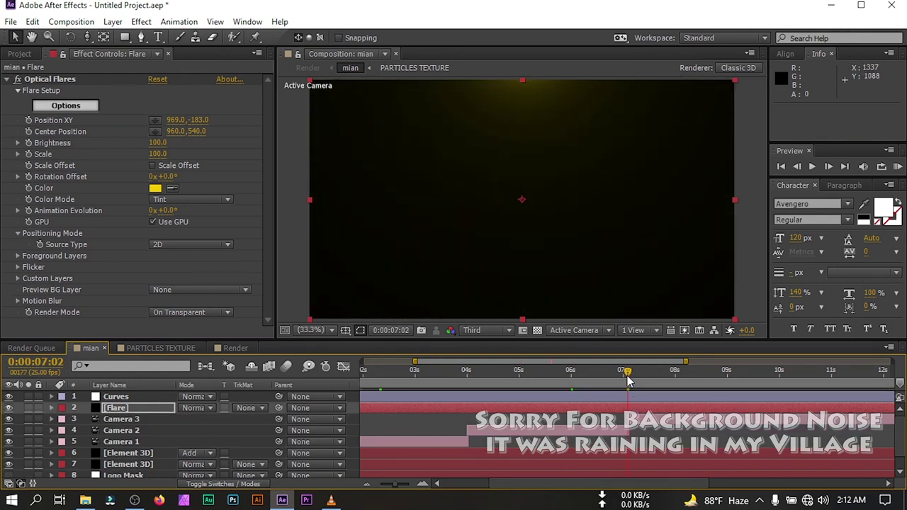
- Trim the Flare layer's start to 0:00:07:03 and keyframe its opacity from 0% there to 80% at 0:00:07:09
{"action": "left_click", "coordinate": [134, 405]}
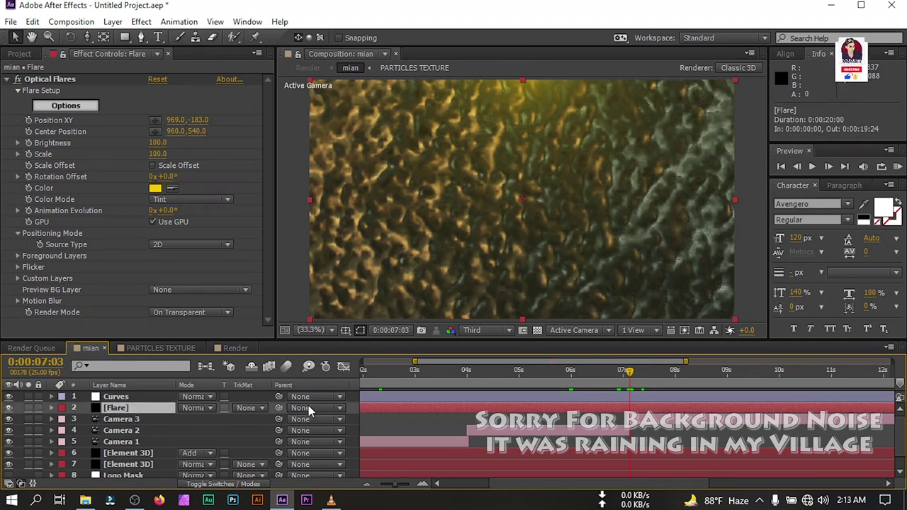
{"action": "key", "text": "alt+bracketleft"}
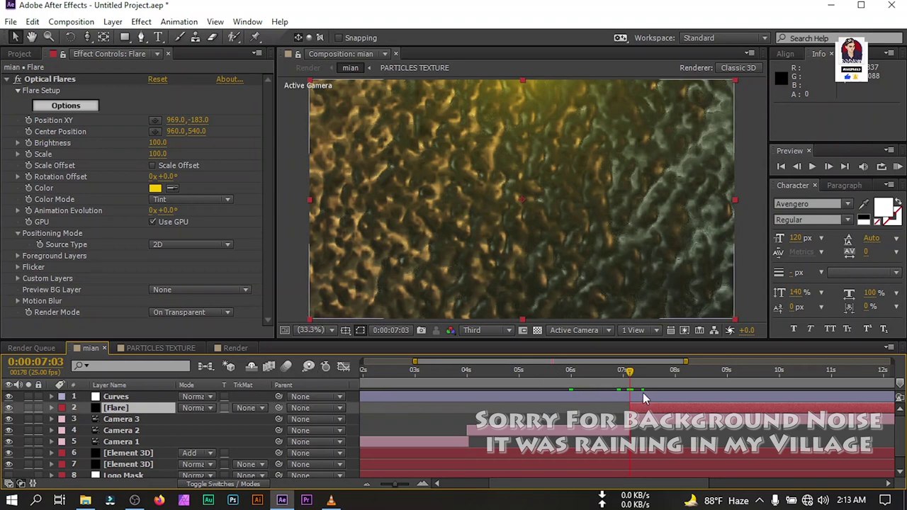
{"action": "key", "text": "t"}
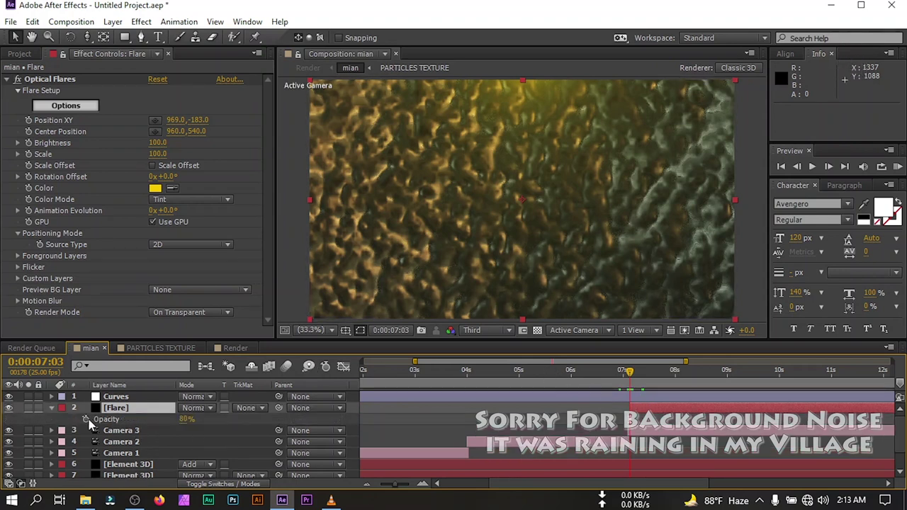
{"action": "left_click", "coordinate": [641, 380]}
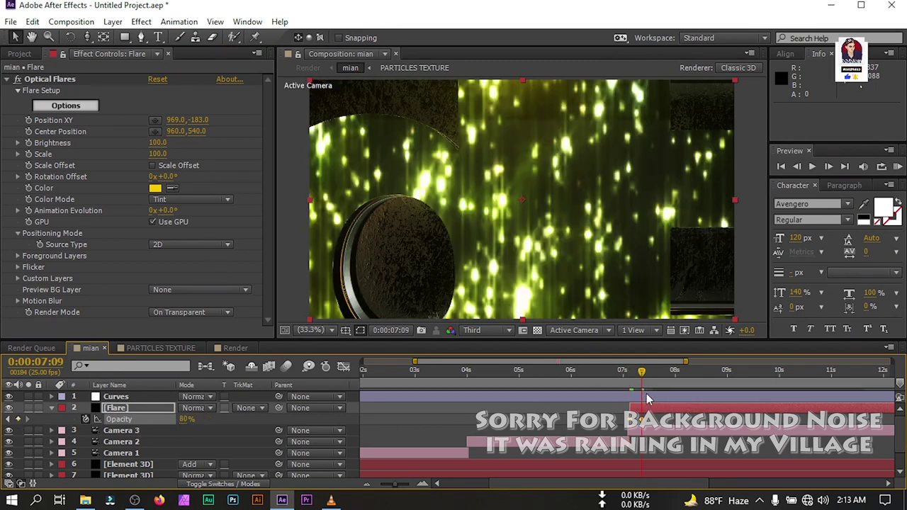
{"action": "key", "text": "Page_Up"}
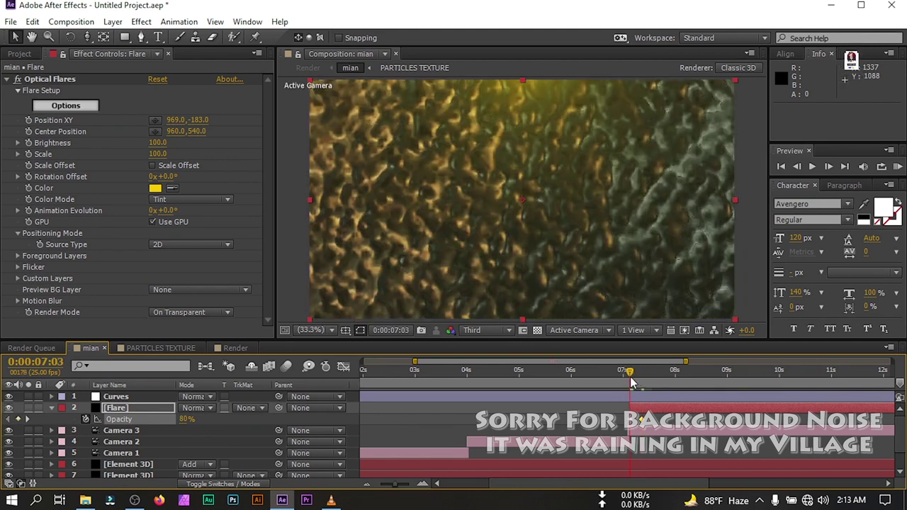
{"action": "left_click", "coordinate": [632, 419]}
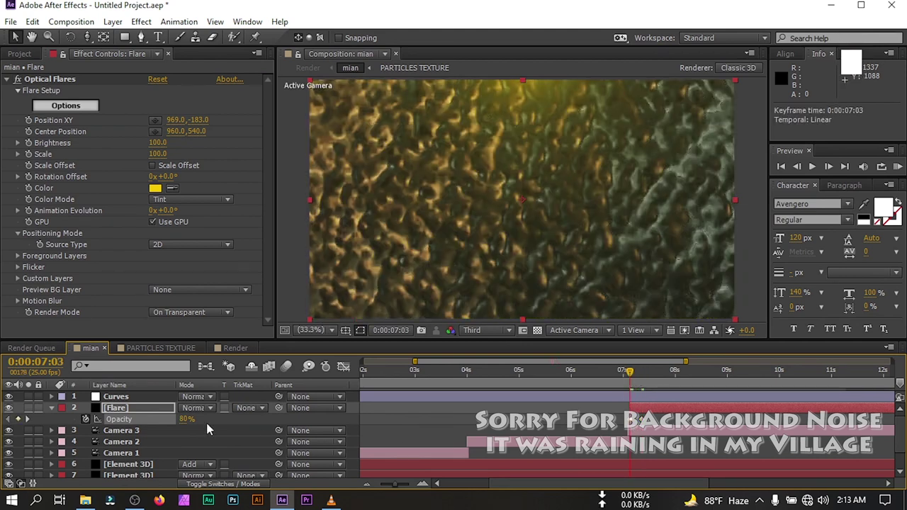
{"action": "left_click", "coordinate": [185, 419]}
{"action": "type", "text": "0"}
{"action": "key", "text": "Return"}
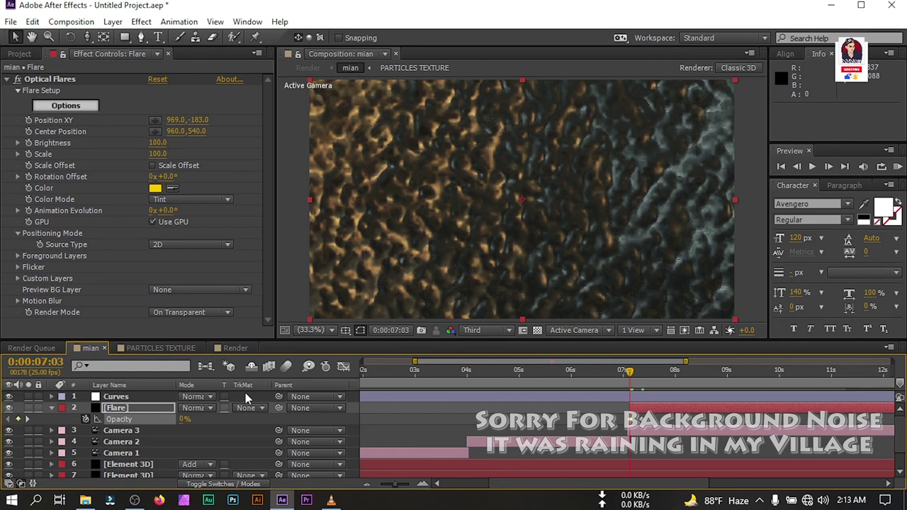
- Check the Render composition at 0:00:10:21 and set the flare's brightness to 70 in the mian composition
{"action": "left_click", "coordinate": [232, 349]}
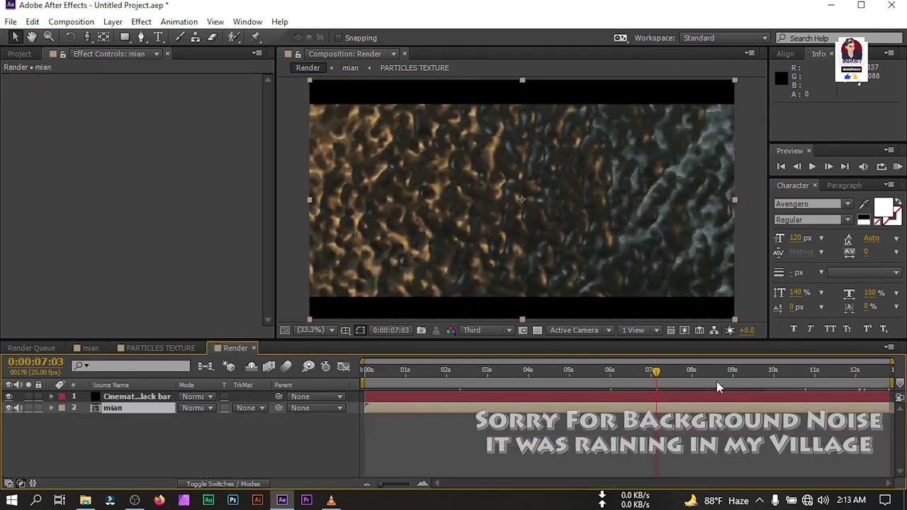
{"action": "left_click_drag", "start_coordinate": [716, 381], "coordinate": [809, 386]}
{"action": "left_click", "coordinate": [90, 348]}
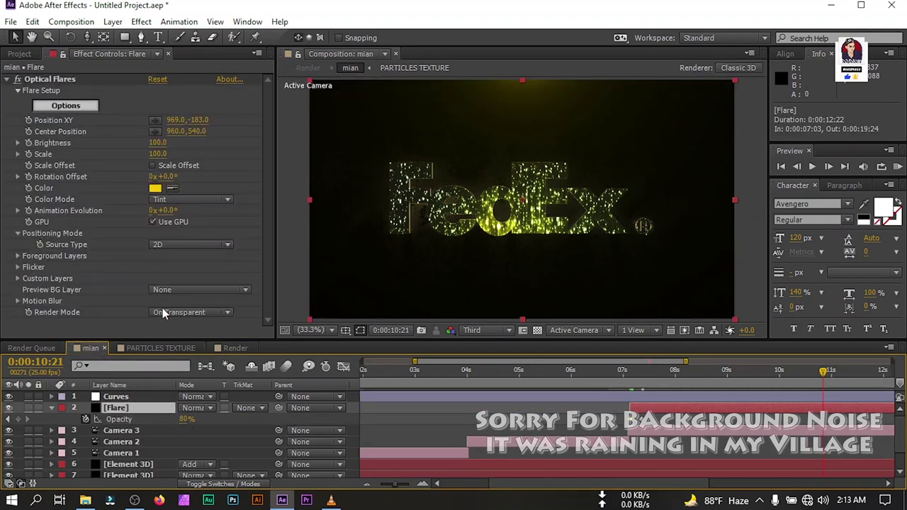
{"action": "left_click", "coordinate": [158, 143]}
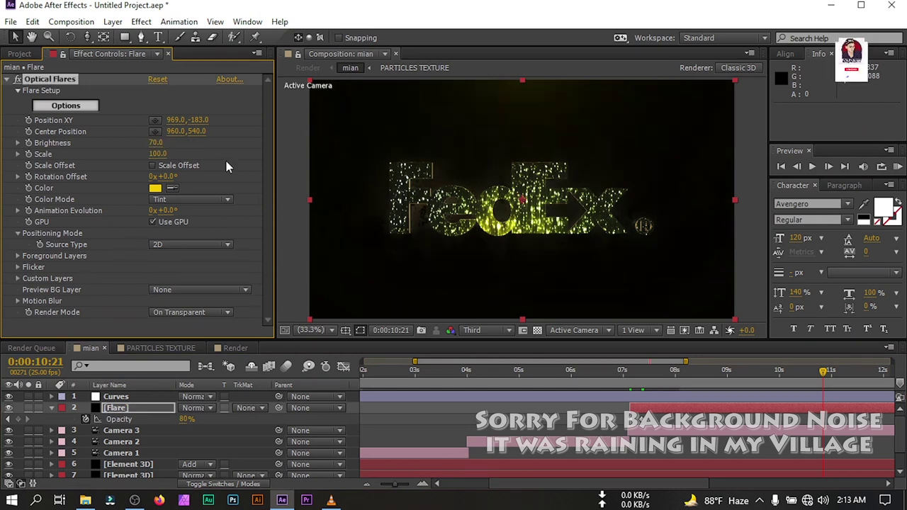
- Add Music.mp3 to the Render composition as a layer beneath mian
{"action": "left_click", "coordinate": [235, 348]}
{"action": "left_click", "coordinate": [19, 54]}
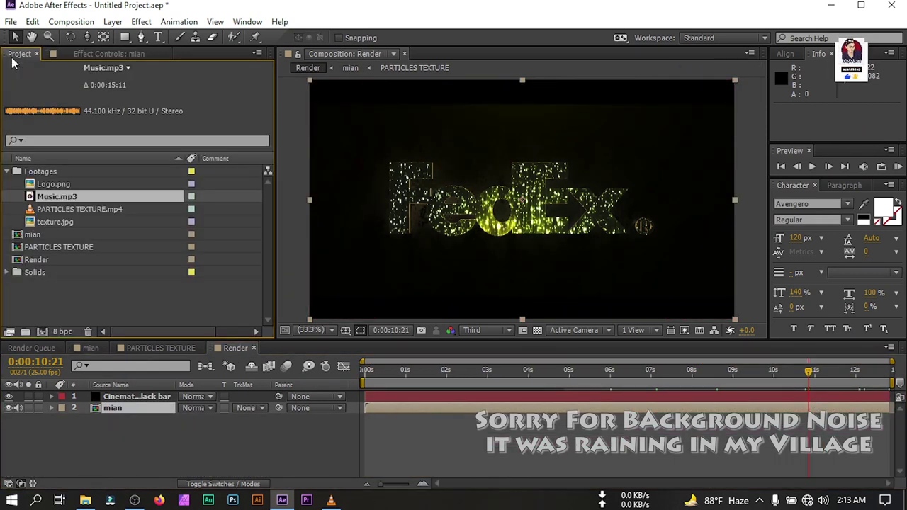
{"action": "left_click_drag", "start_coordinate": [51, 204], "coordinate": [117, 430]}
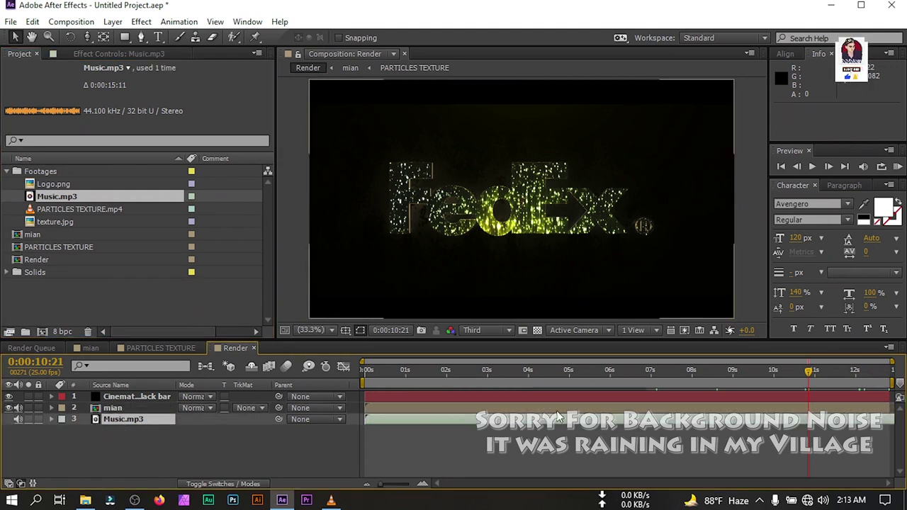